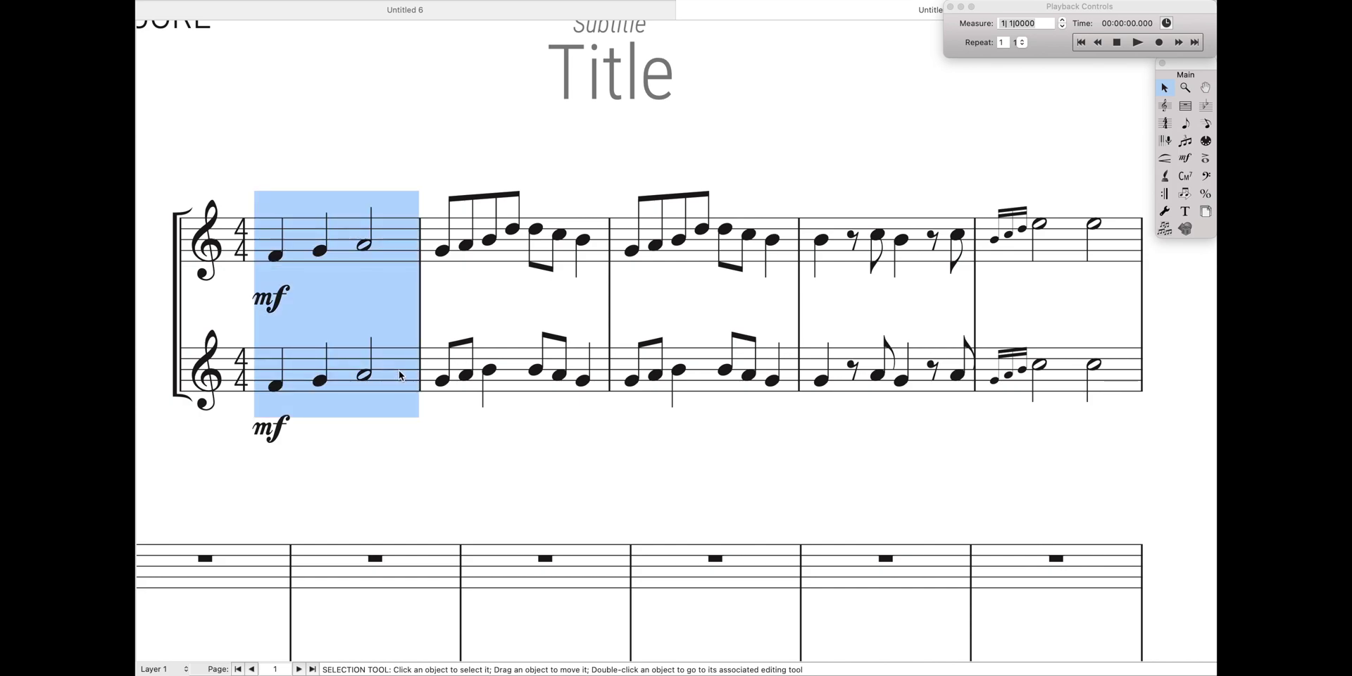
Add crescendo hairpins after both mf marks and slurs over measure 2 in both staves
key(ctrl+h)
key(Return)
key(Return)
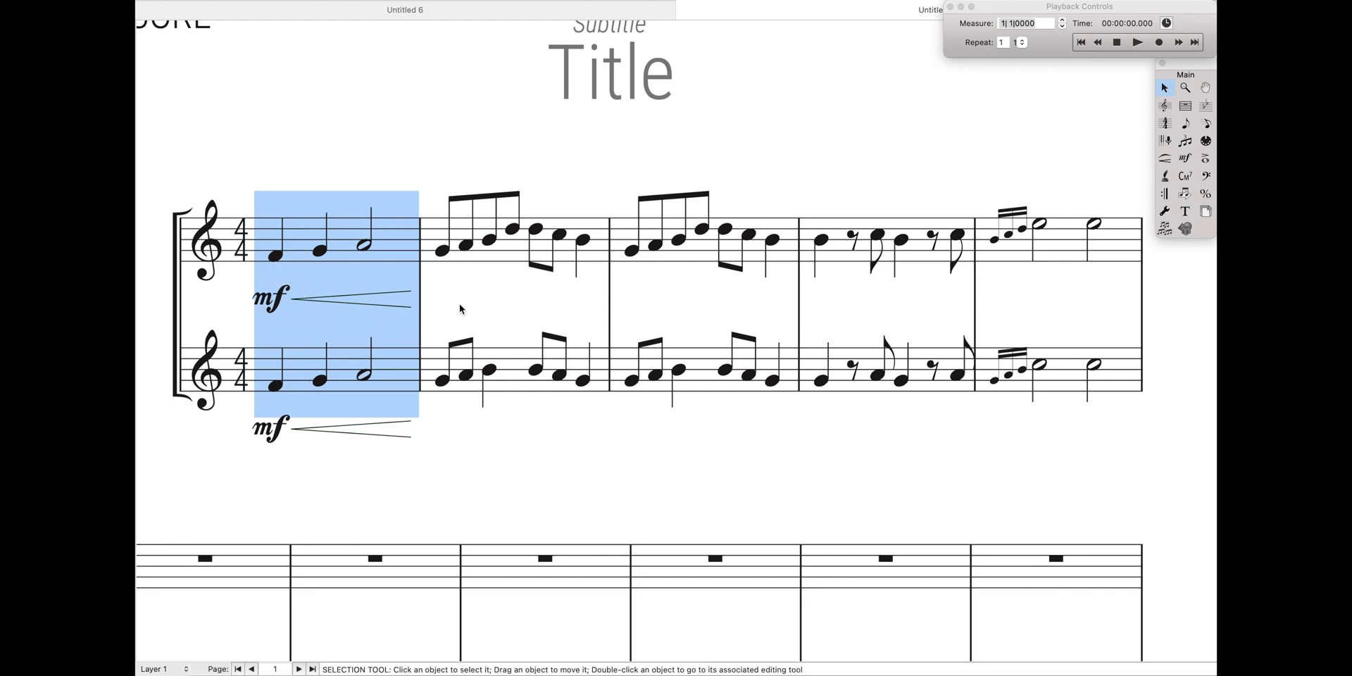
drag(468, 257, 485, 375)
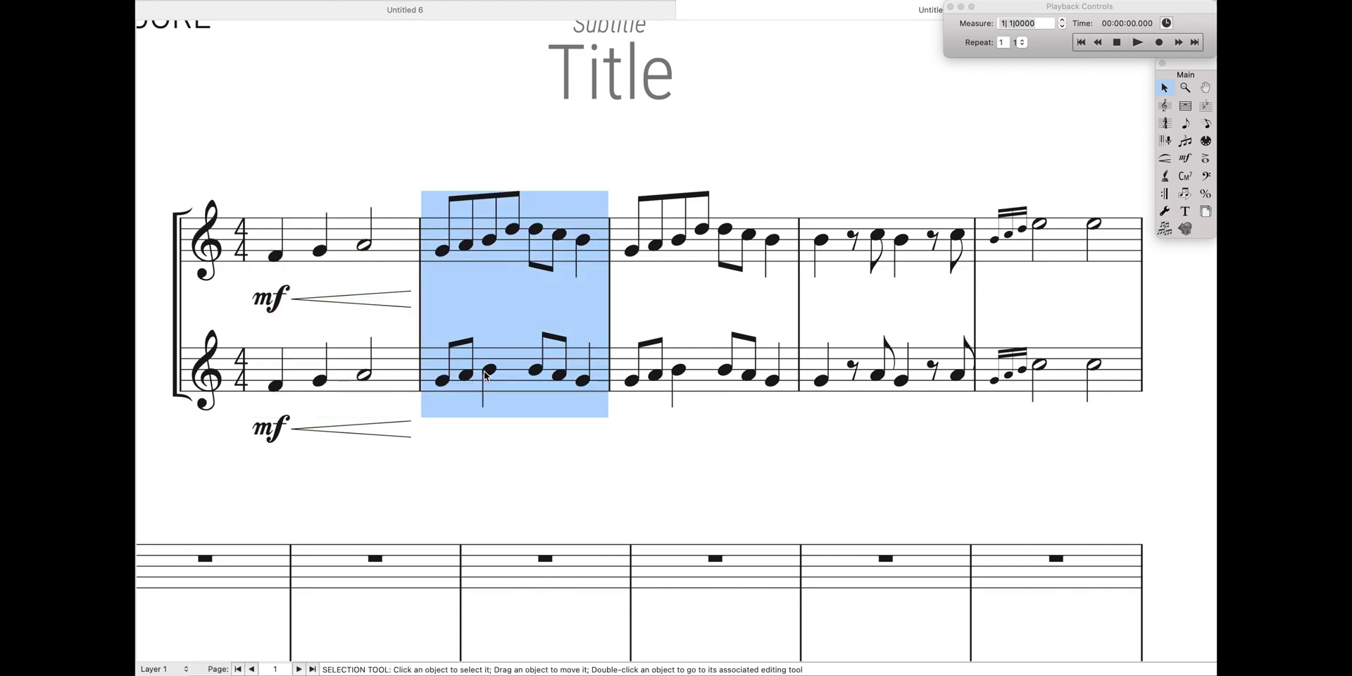
key(ctrl+h)
key(Return)
click(619, 274)
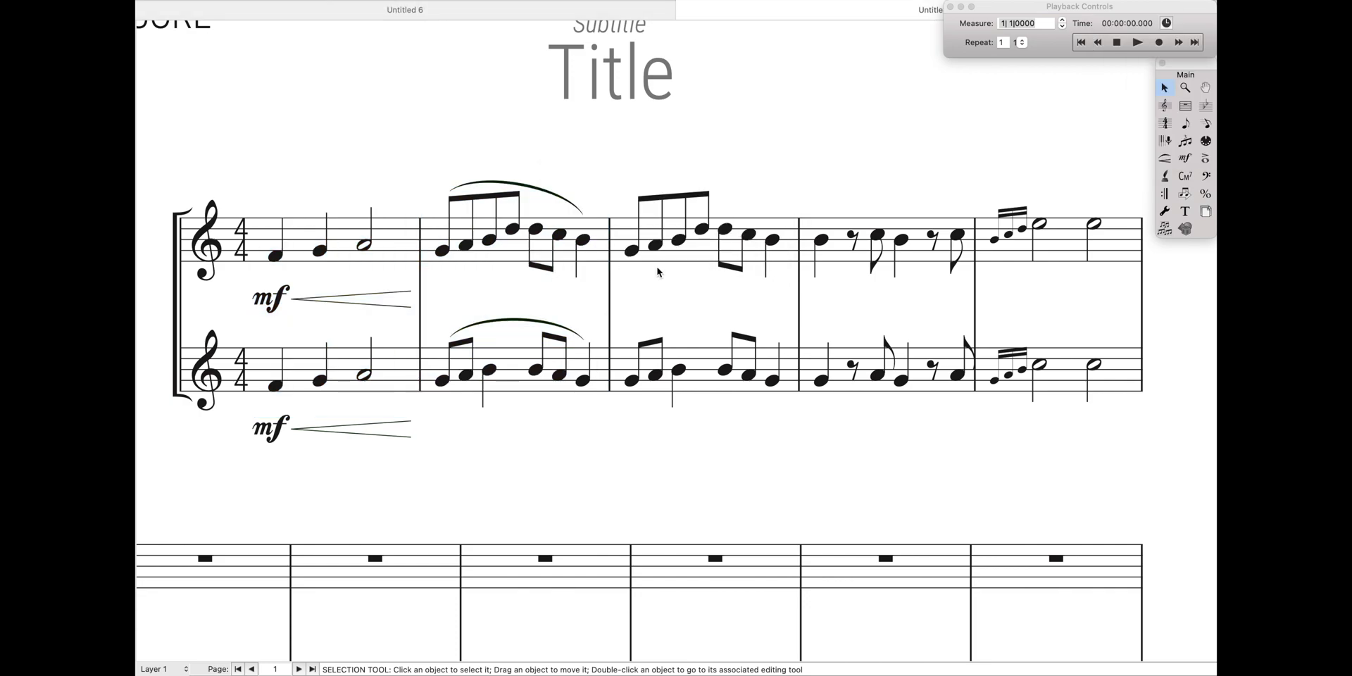
Add JW Pattern slurs to measures 3 and 4 in both staves
drag(664, 246, 666, 360)
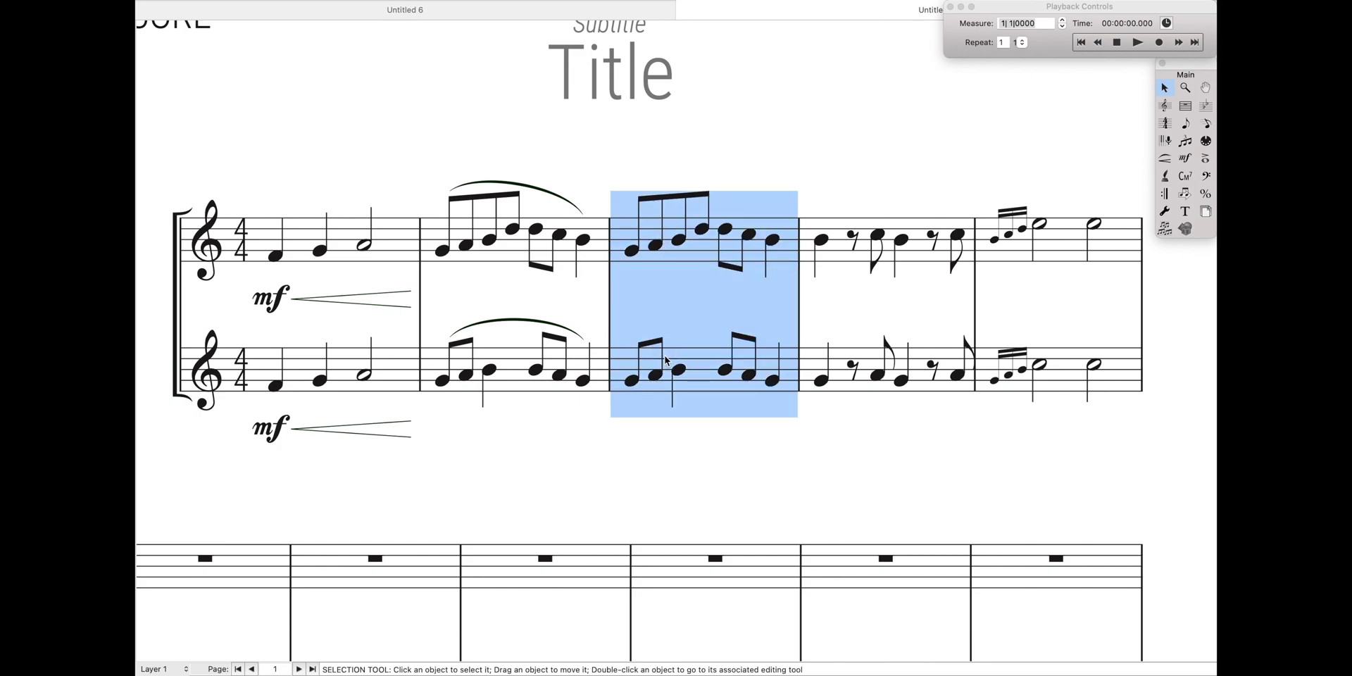
key(ctrl+h)
key(Return)
key(Return)
drag(854, 269, 869, 386)
key(ctrl+h)
key(Return)
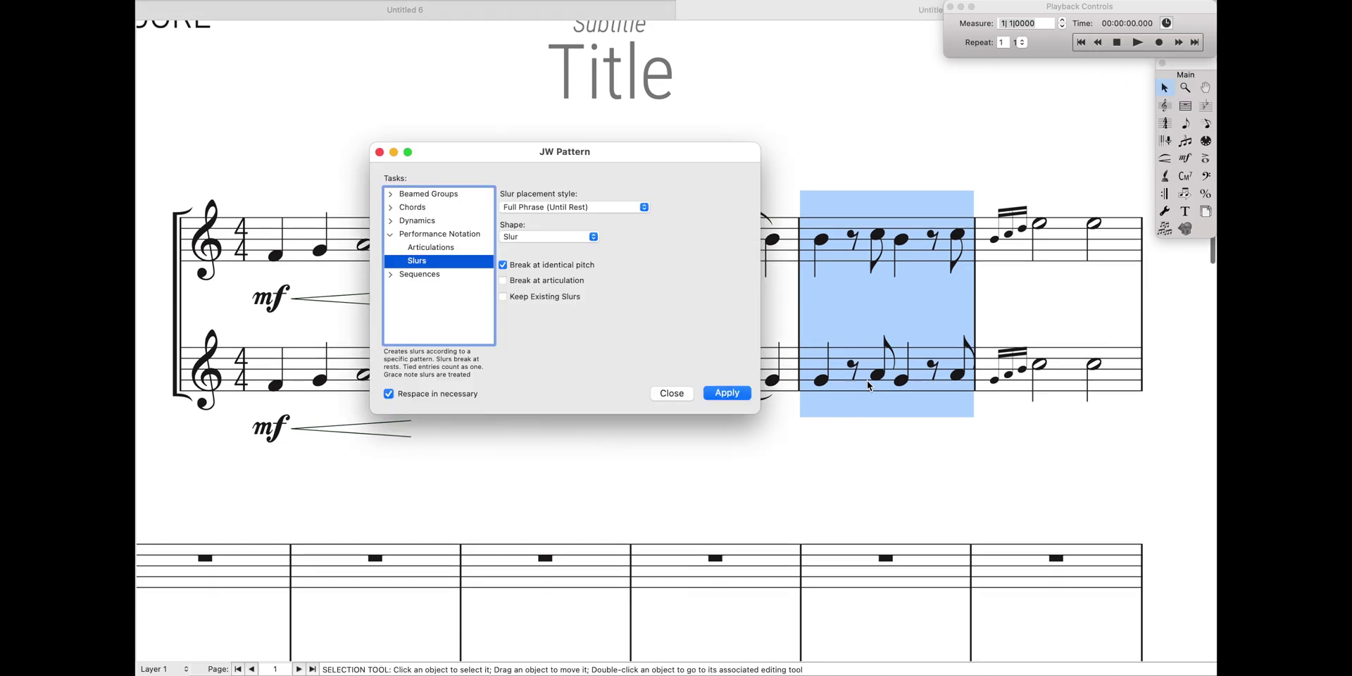
key(Return)
key(ctrl+h)
key(Return)
key(Return)
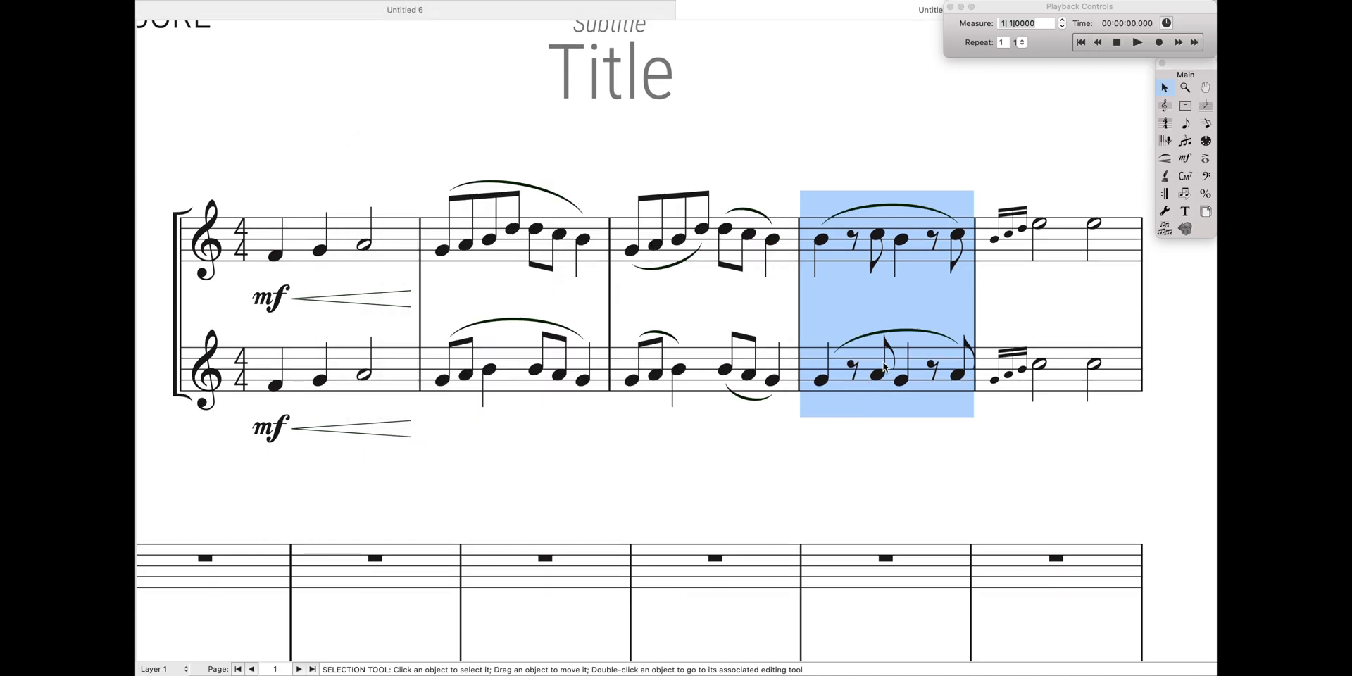
Add JW Pattern slurs to measure 5 in both staves
click(1032, 239)
drag(1032, 239, 1065, 326)
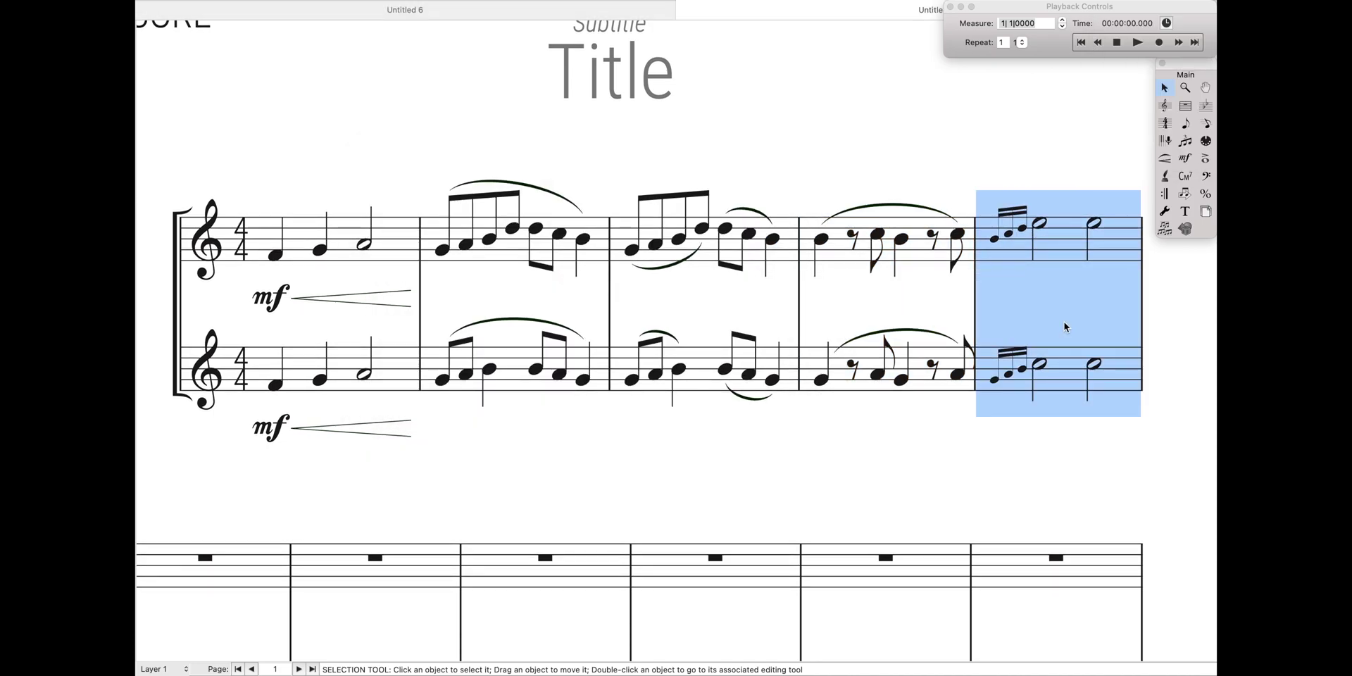
key(ctrl+h)
key(Return)
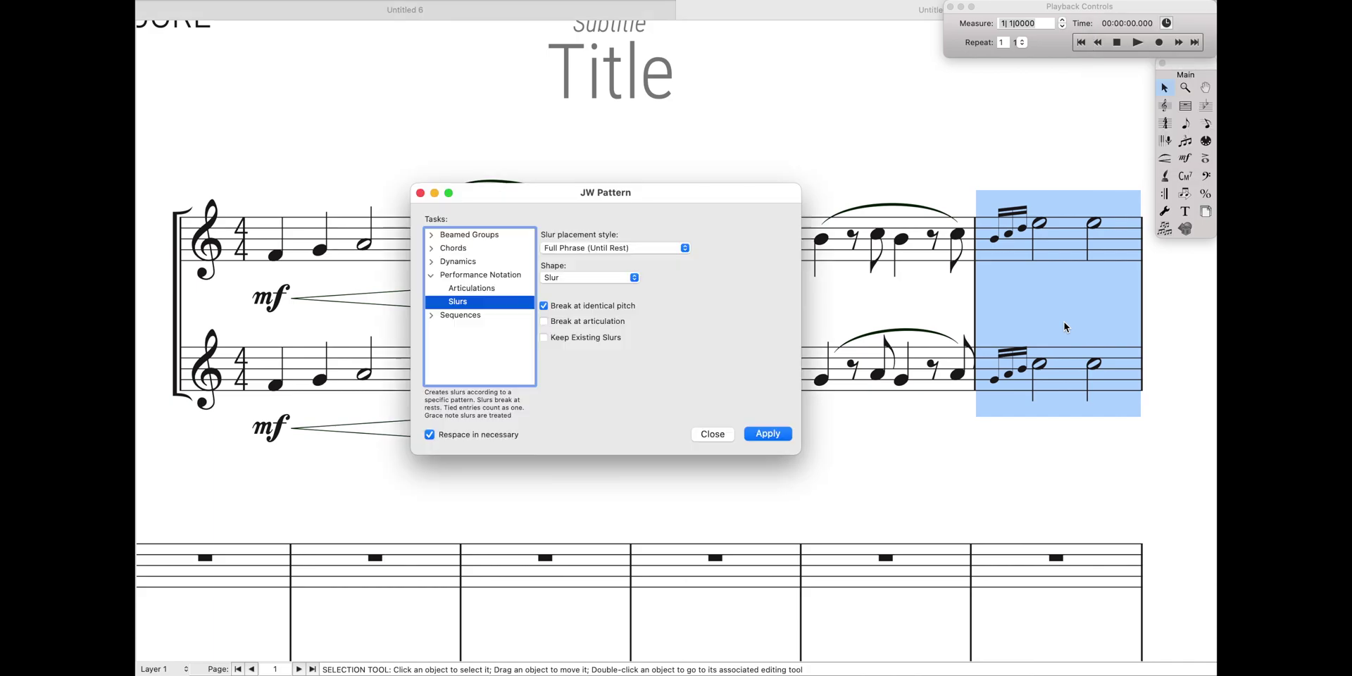
key(Return)
With the Slur tool, draw a slur between the last measure's two half notes
key(ctrl+t)
key(s)
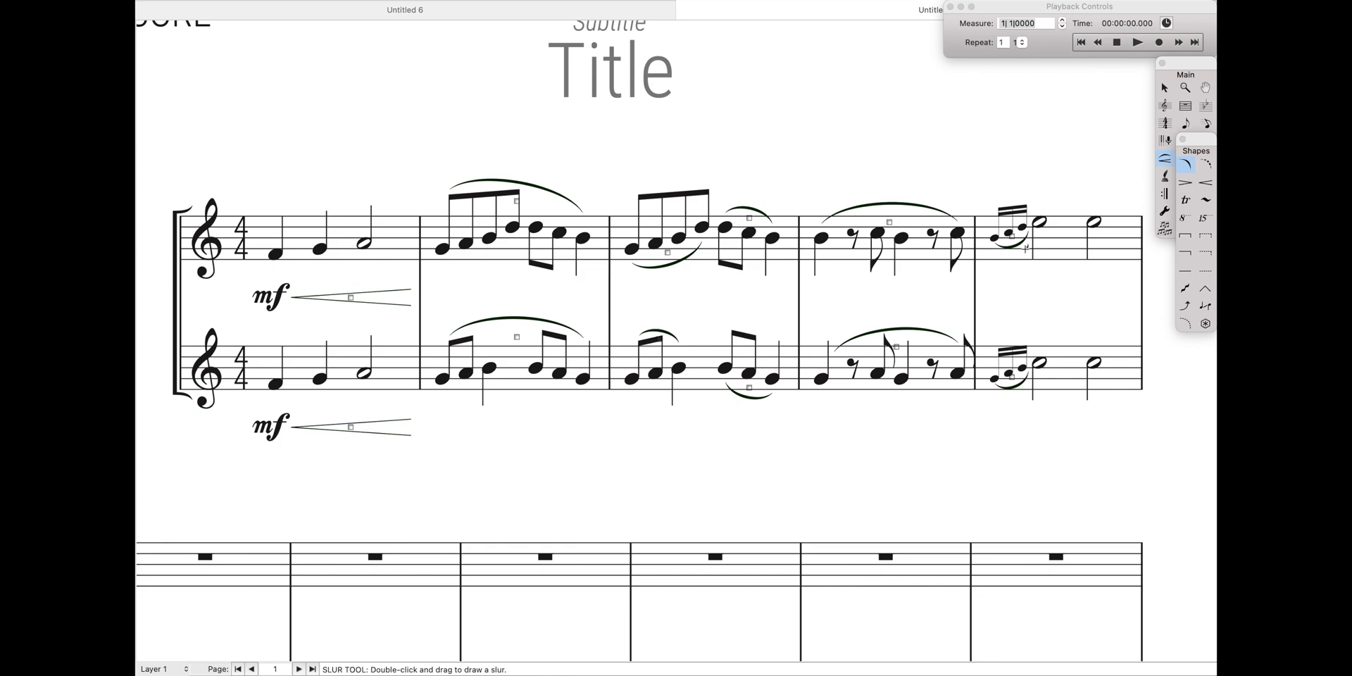
drag(1039, 222, 1091, 219)
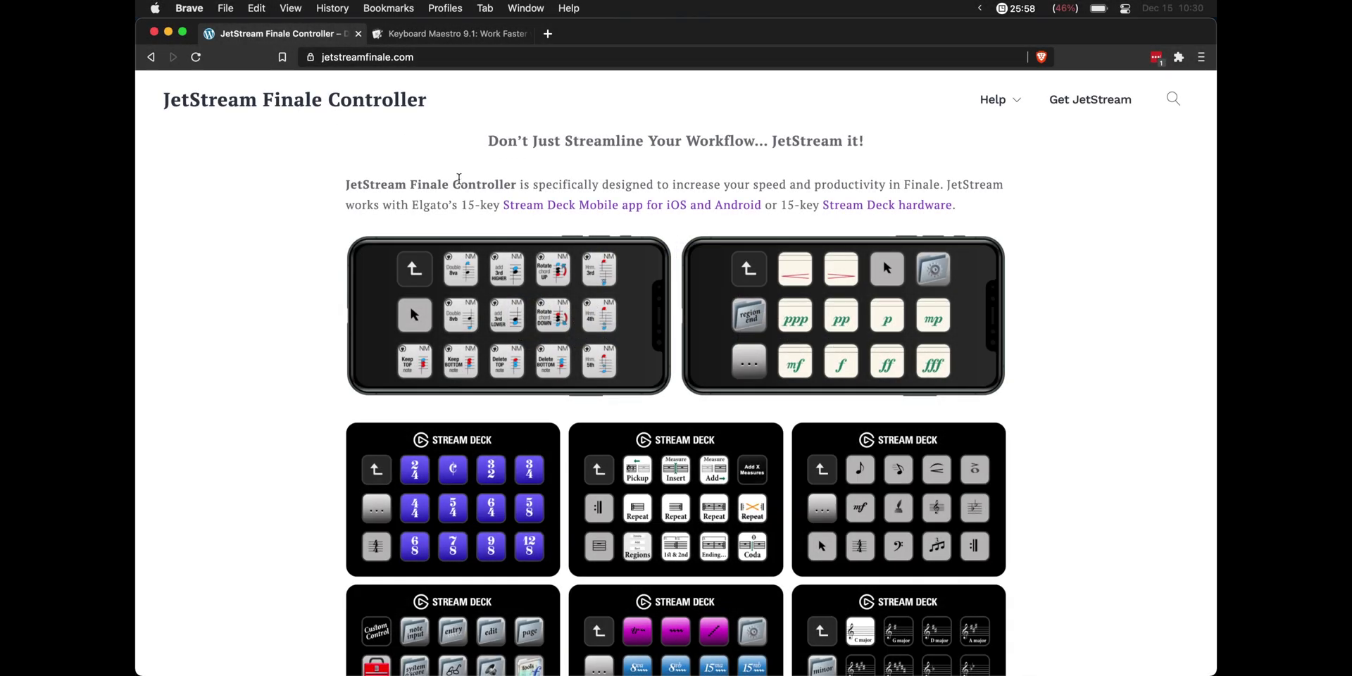
Switch the browser to the Keyboard Maestro website tab
key(ctrl+Tab)
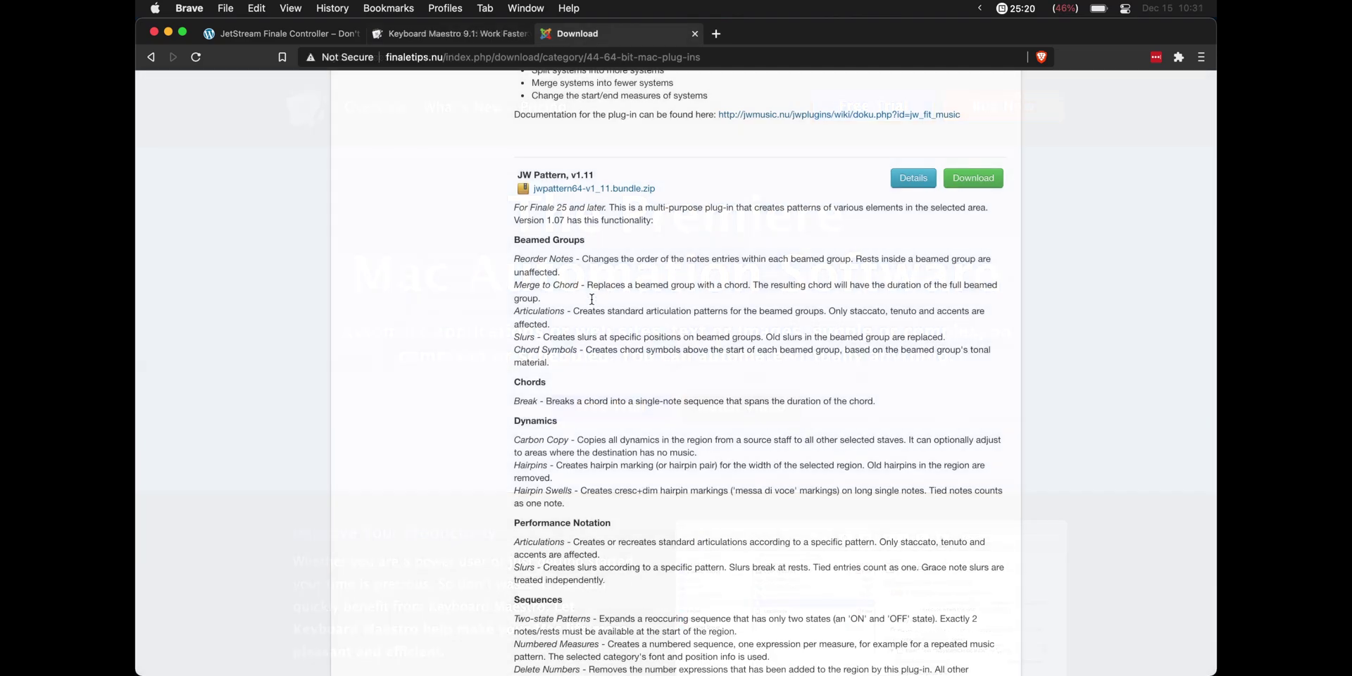
Highlight the 'JW Pattern, v1.11' heading on the finaletips.nu page, then deselect it
triple_click(547, 175)
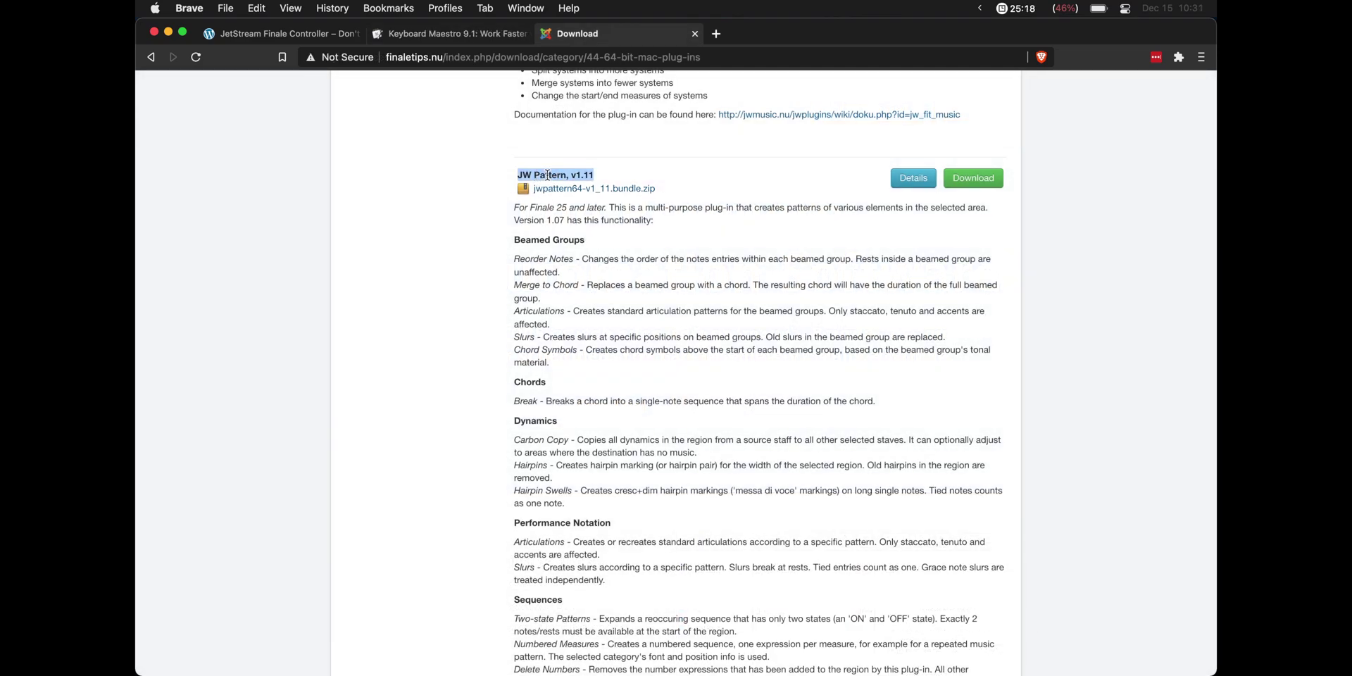
click(604, 171)
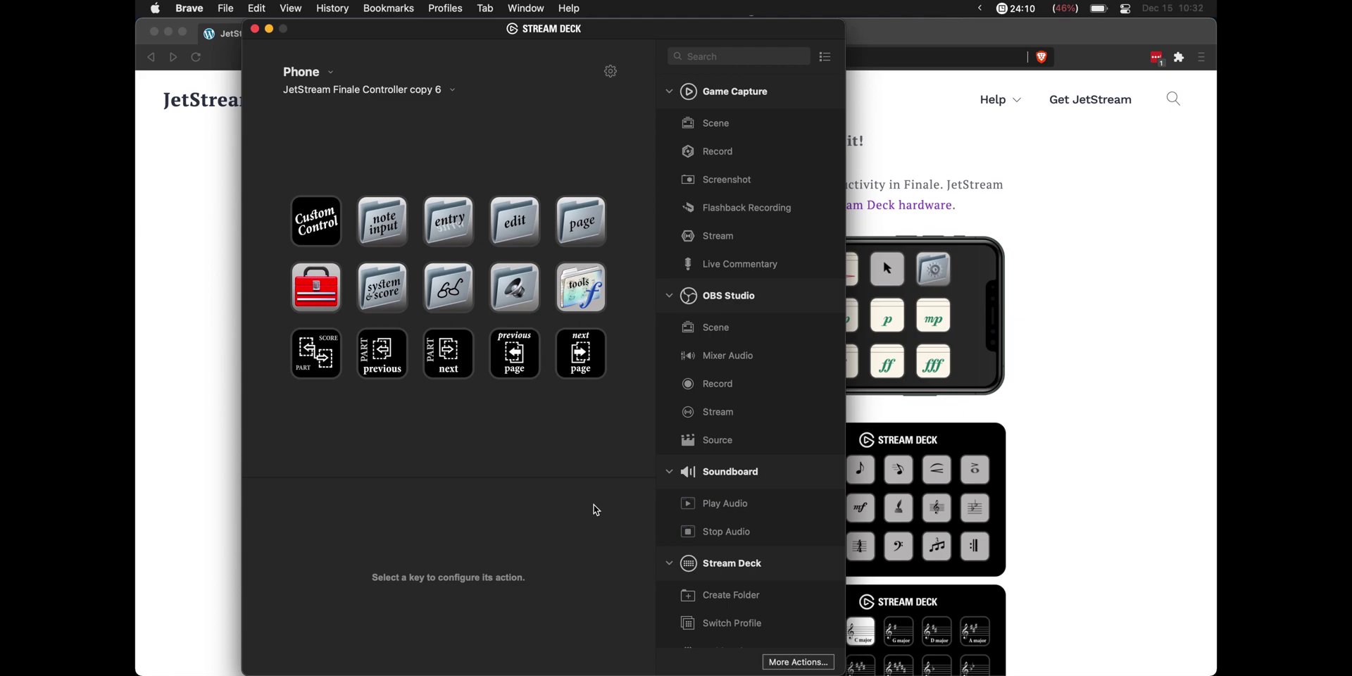
Browse the entry, dynamics and smart lines folders, inspecting the crescendo, diminuendo and Slur keys
double_click(453, 244)
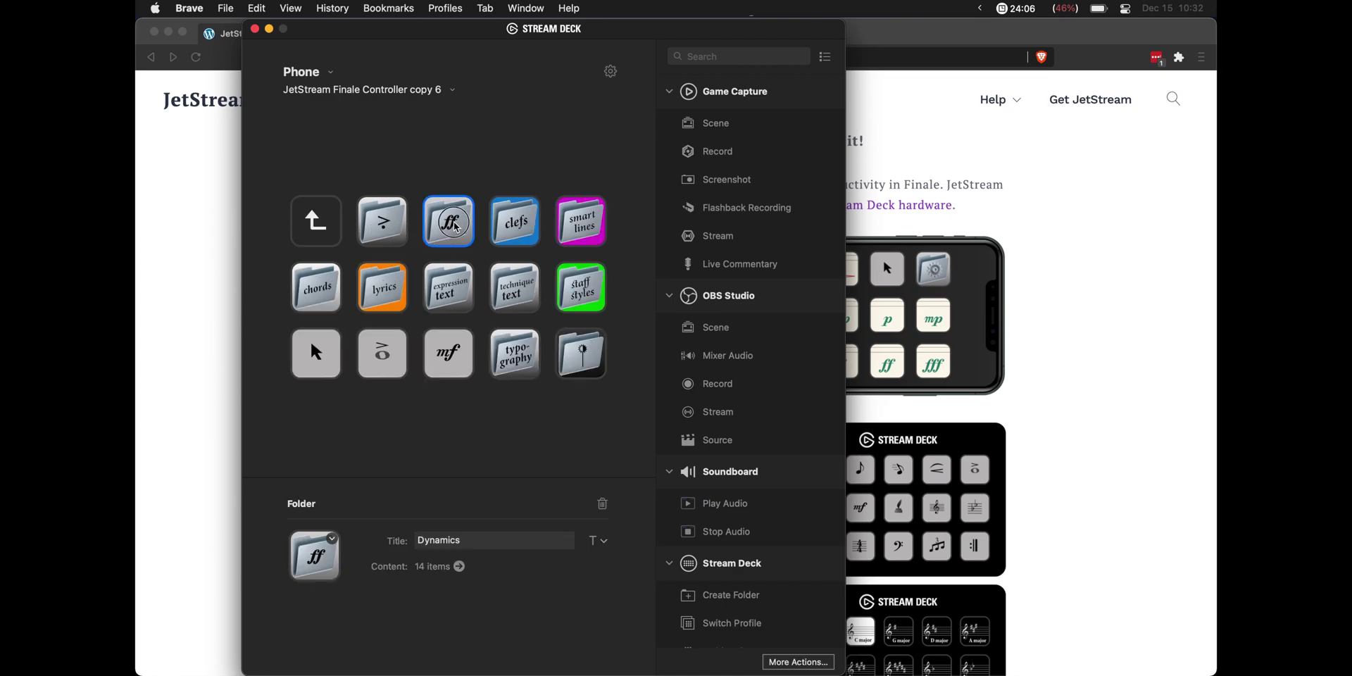
double_click(465, 232)
click(391, 232)
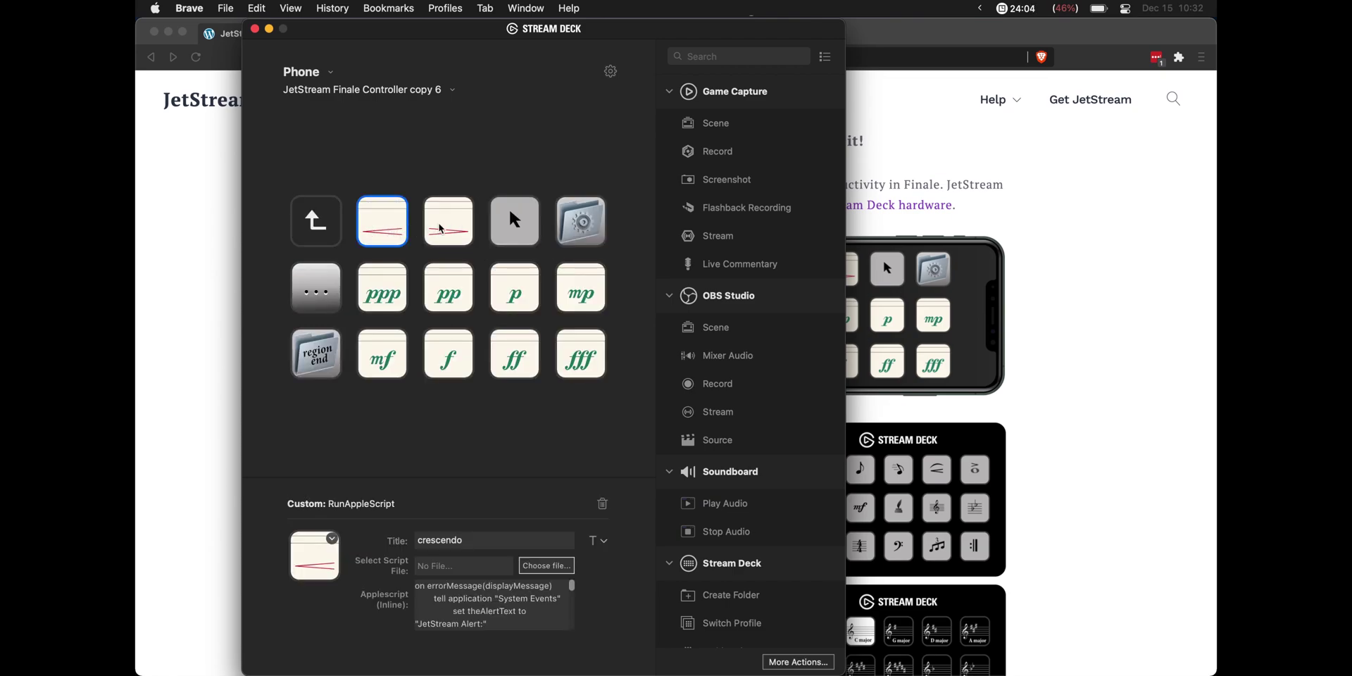
click(449, 225)
double_click(328, 232)
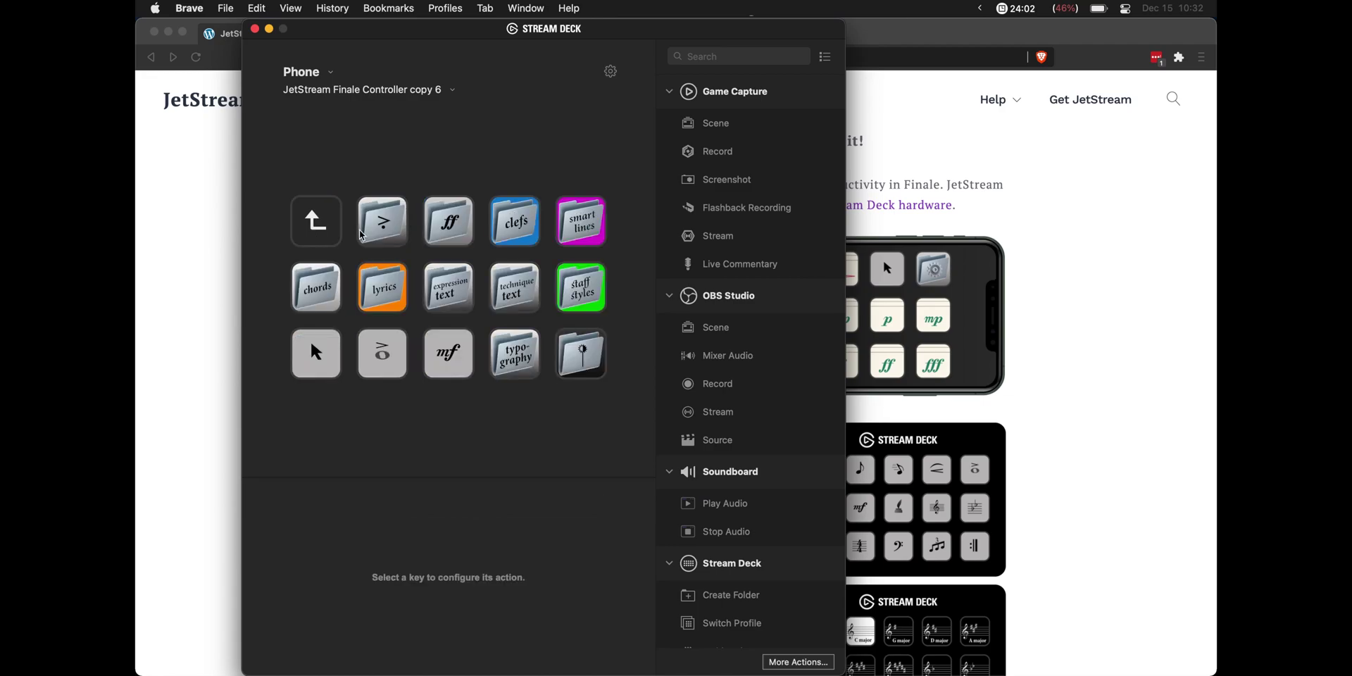
double_click(583, 237)
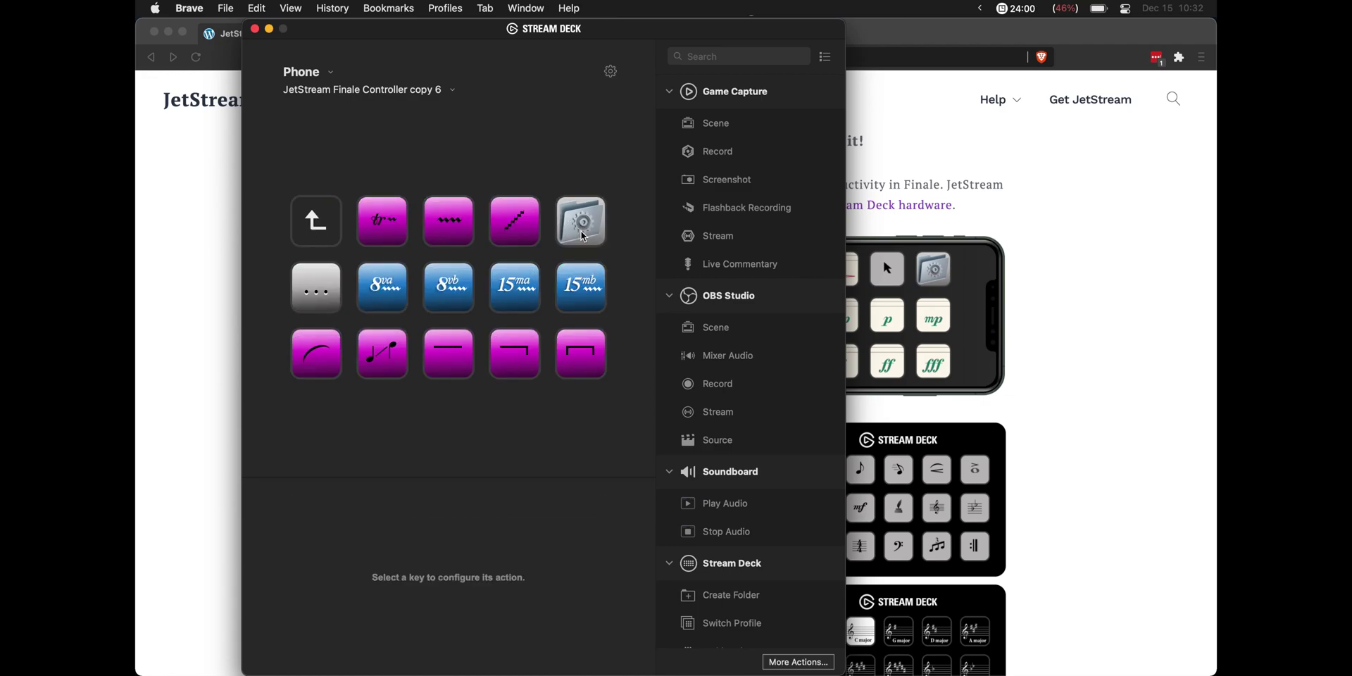
click(315, 371)
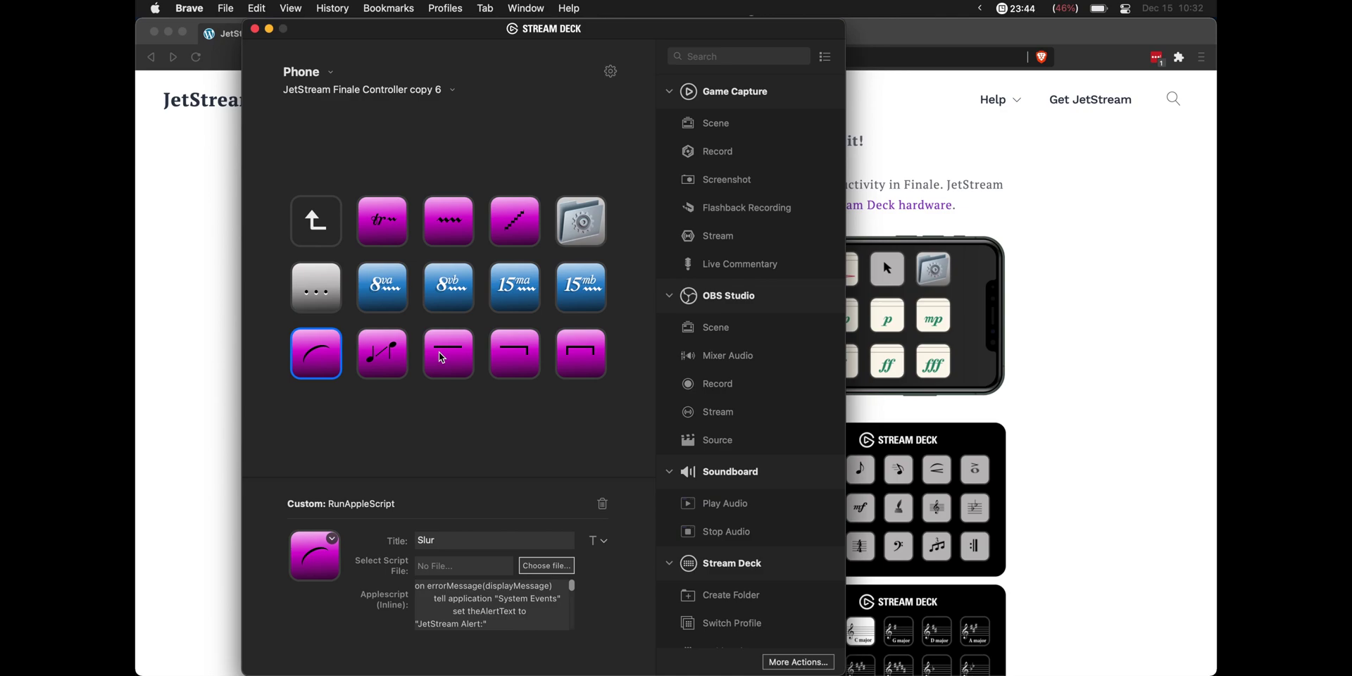
double_click(318, 234)
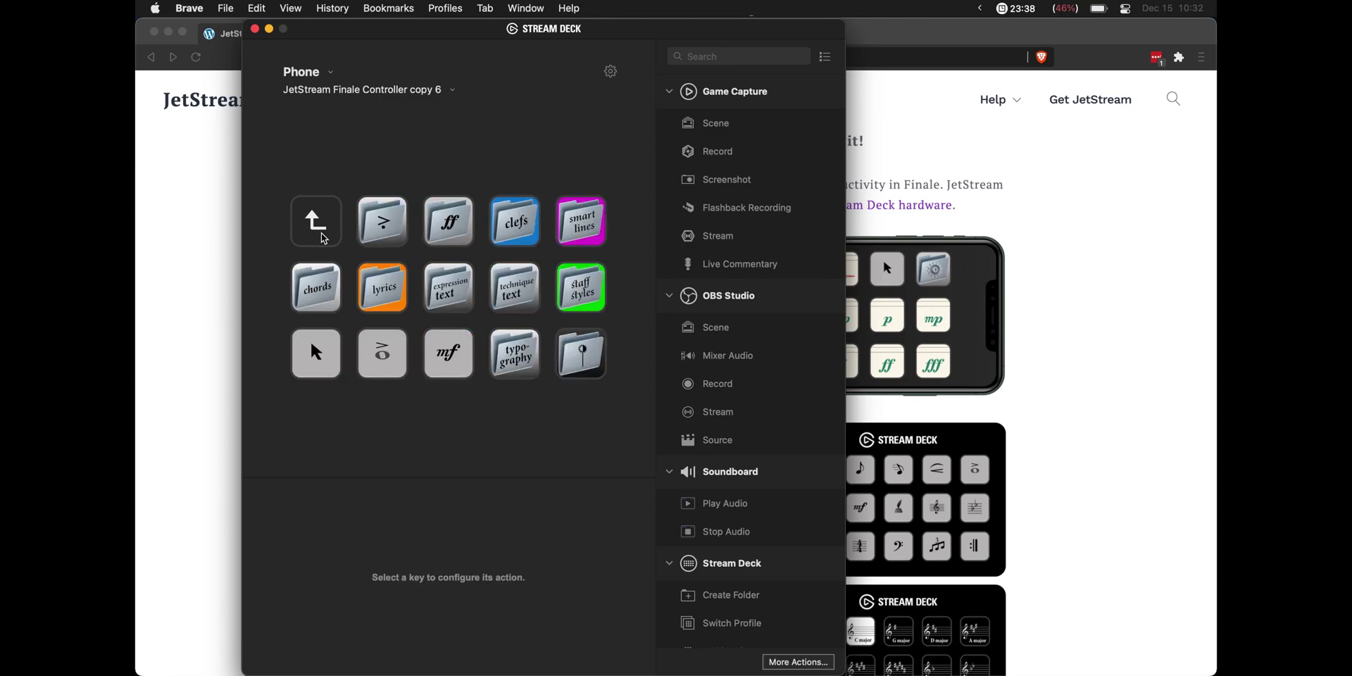
Show the crescendo key's AppleScript and highlight its menu path and 0022 code
click(367, 241)
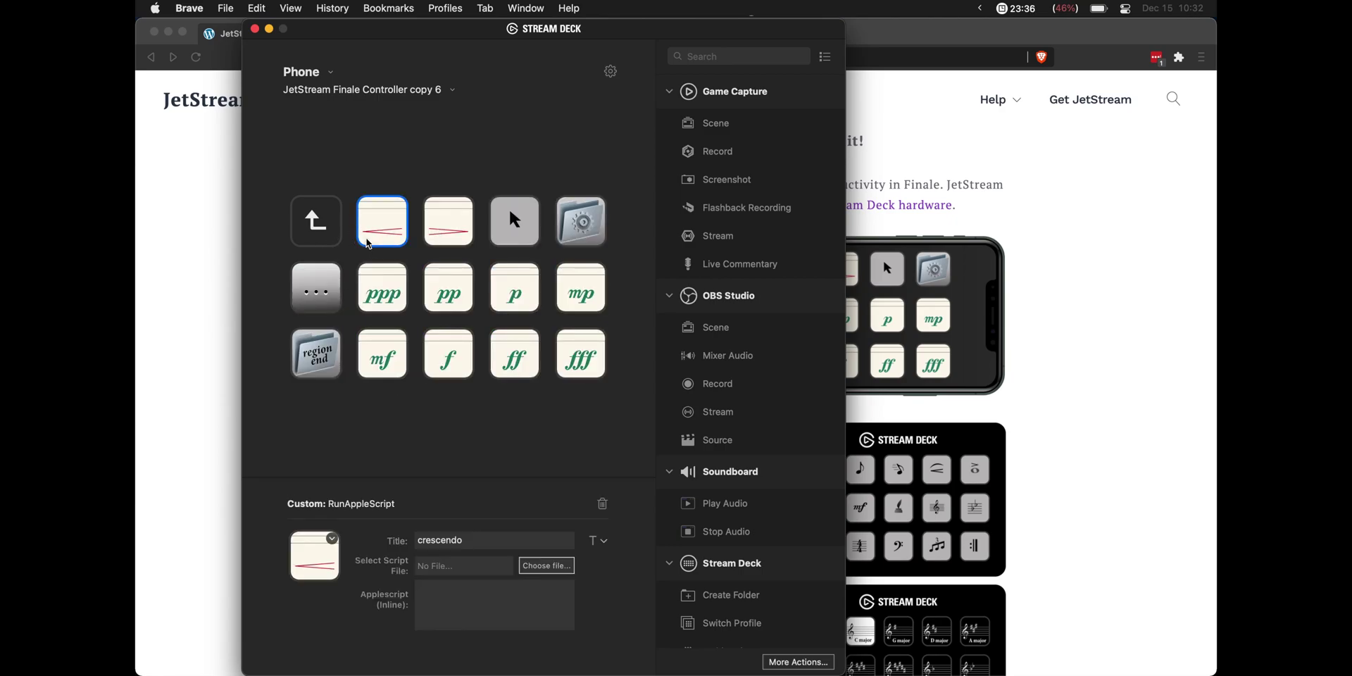
scroll(453, 595, down, 10)
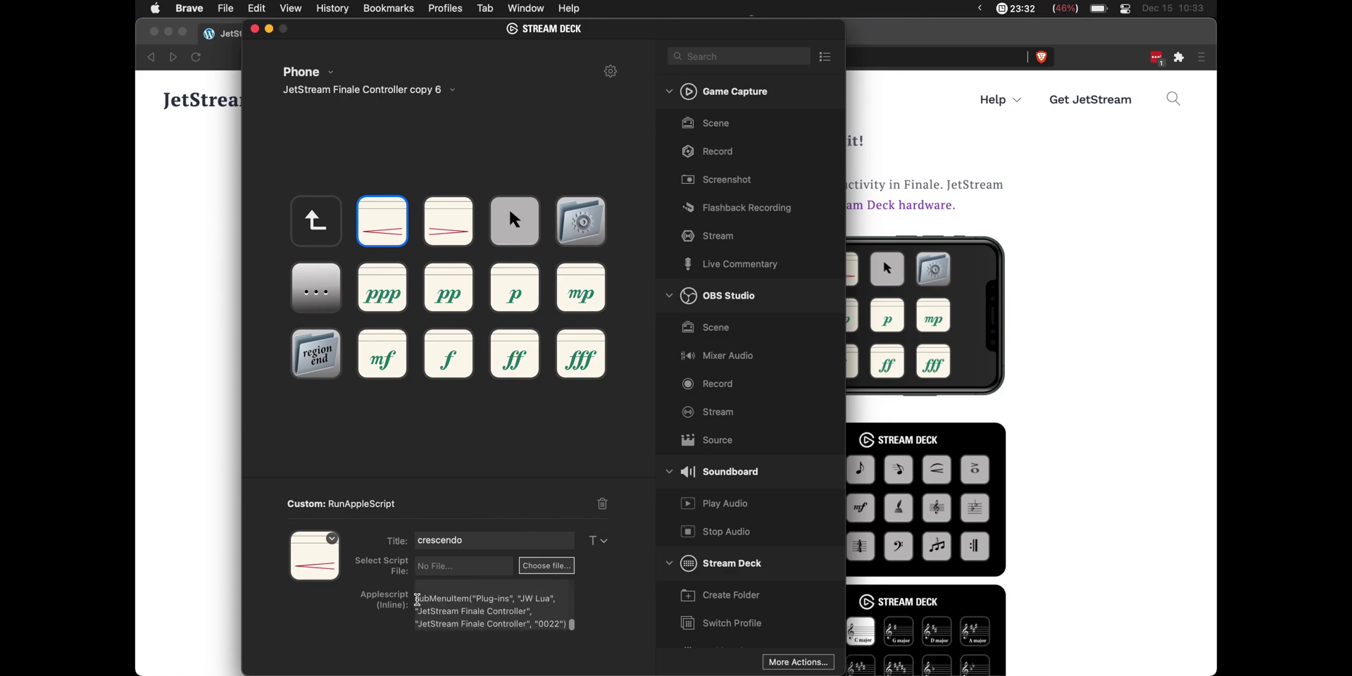
drag(415, 598, 537, 610)
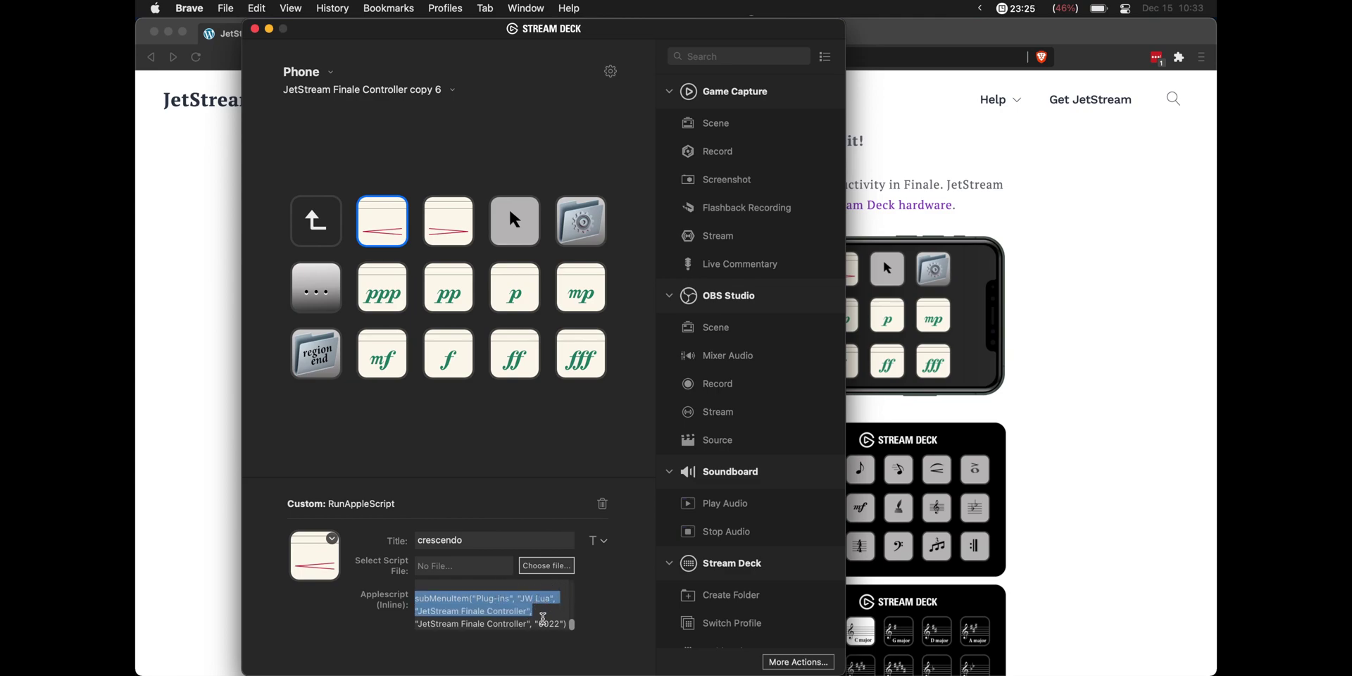
double_click(546, 623)
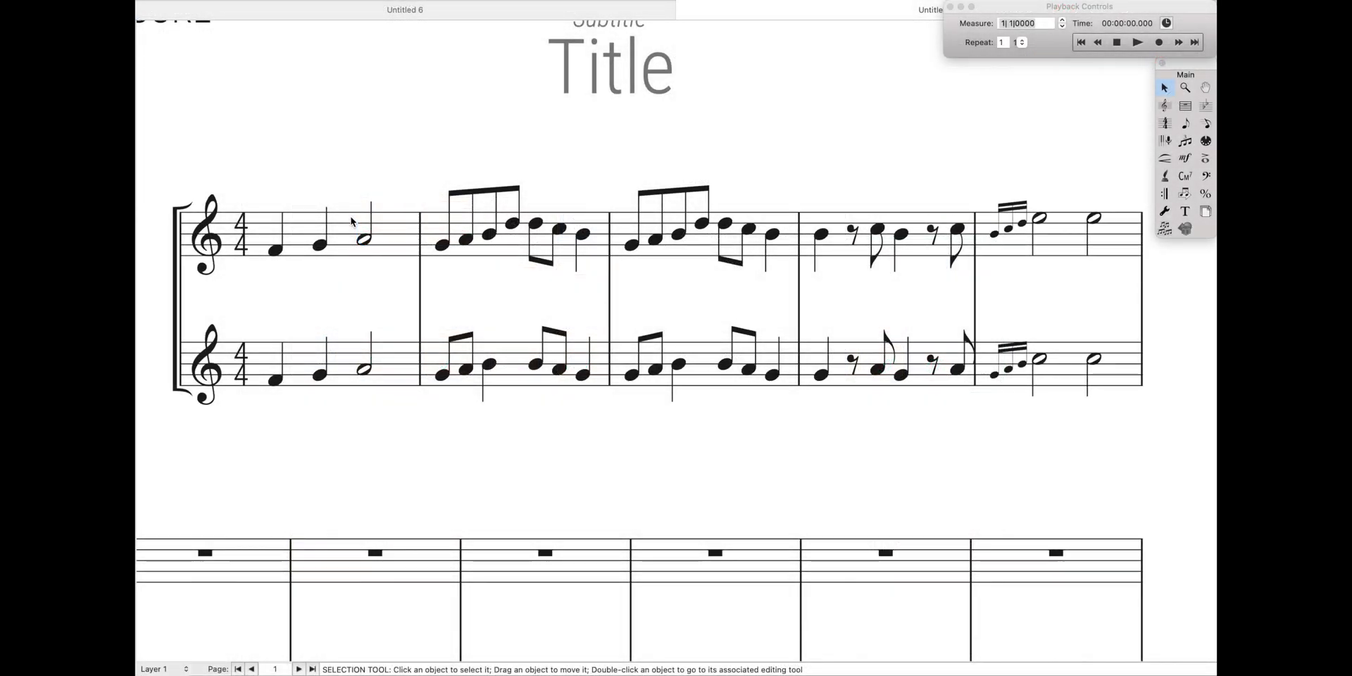
Select measure 1 in both staves and run JetStream Finale Controller with code 0022
click(352, 220)
shift+click(371, 407)
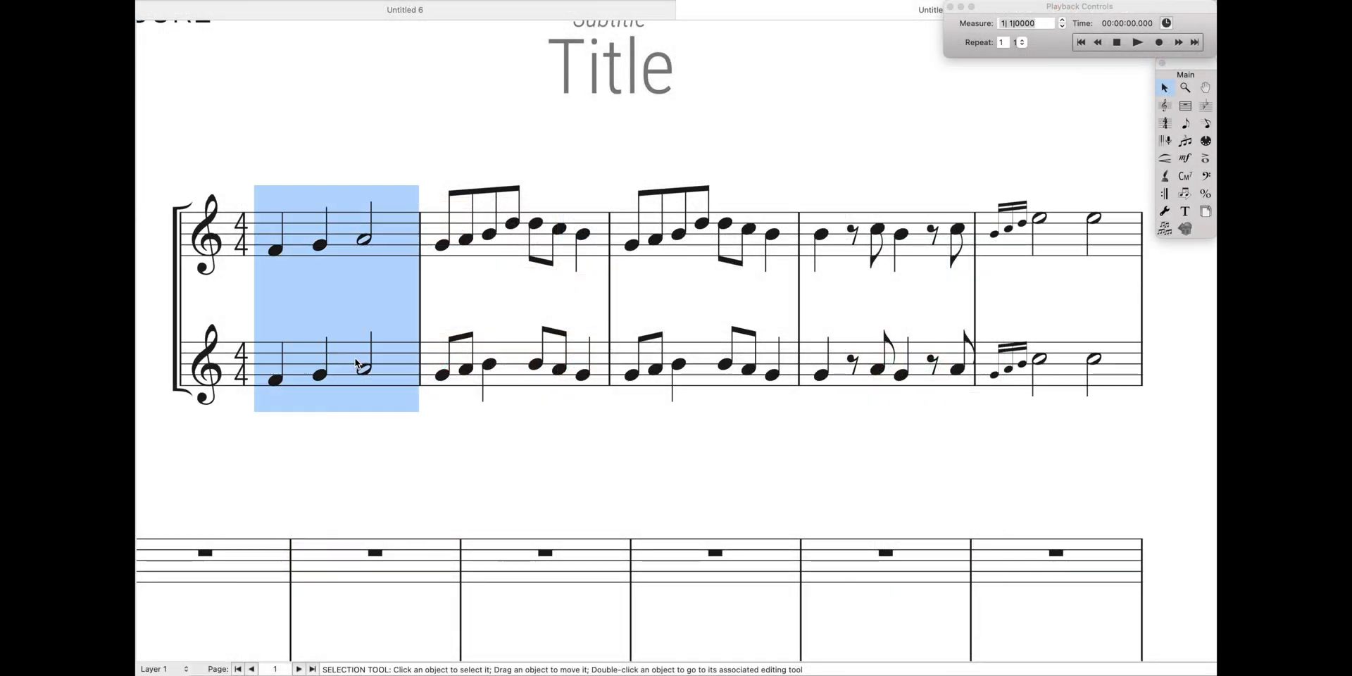
click(549, 7)
mouse_move(566, 80)
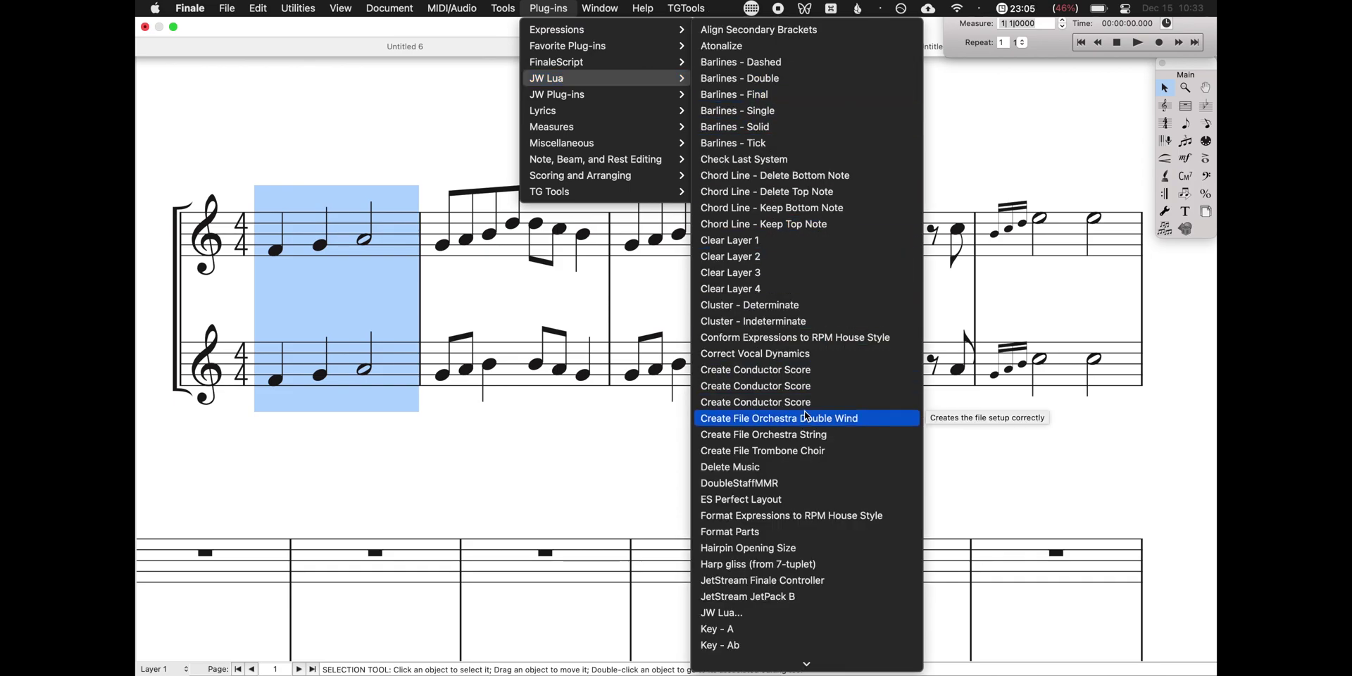
click(791, 581)
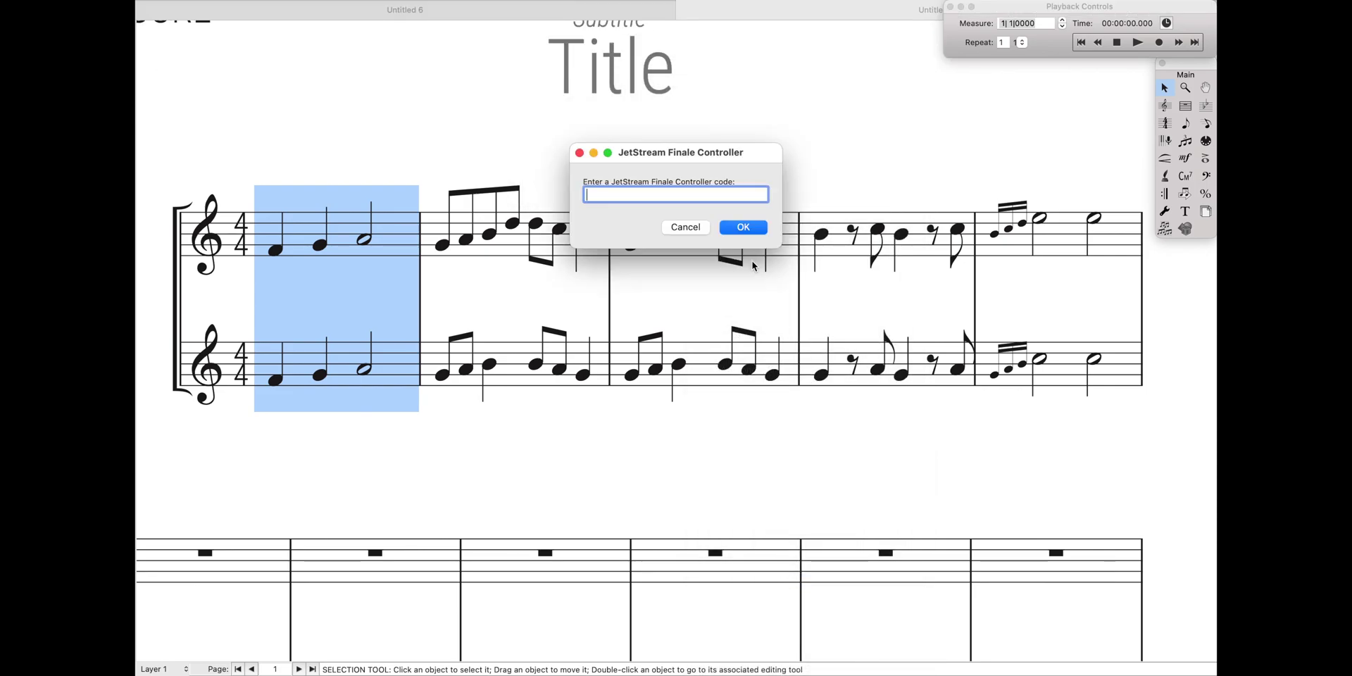
text(0022)
click(745, 226)
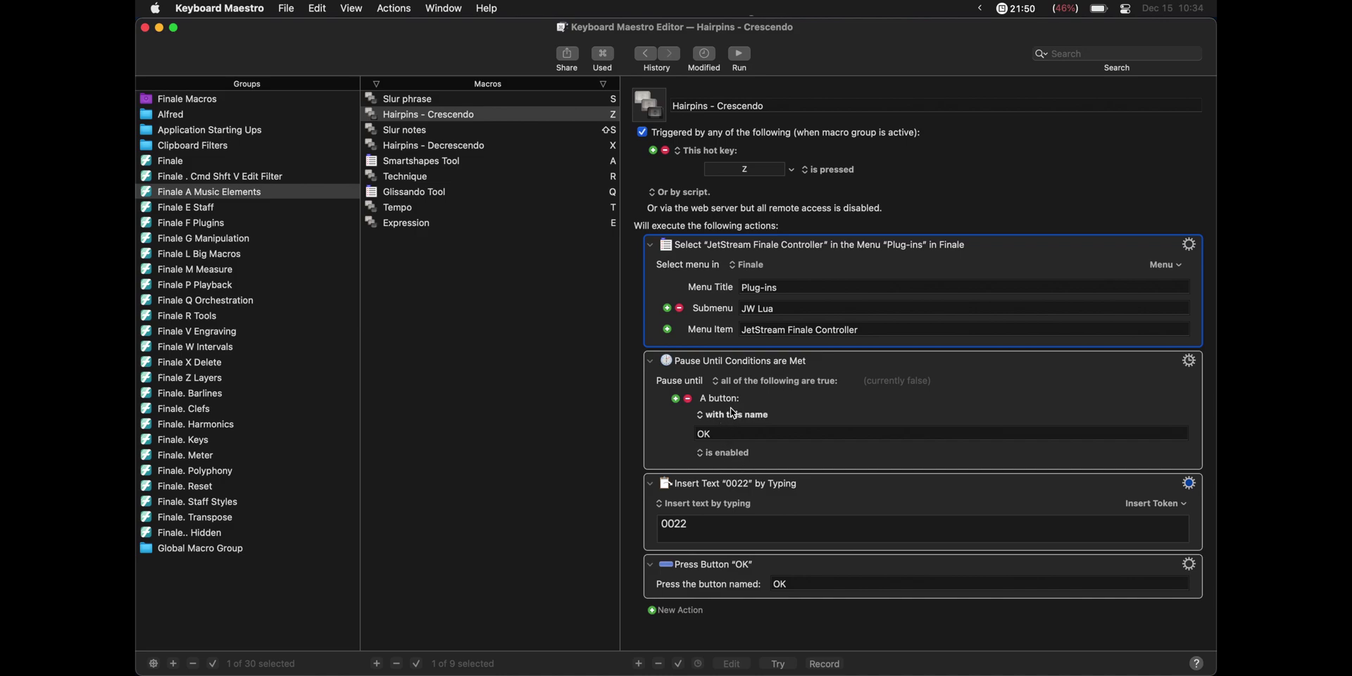
Inspect the macro's awaited OK button name and its typed 0022 code
click(725, 431)
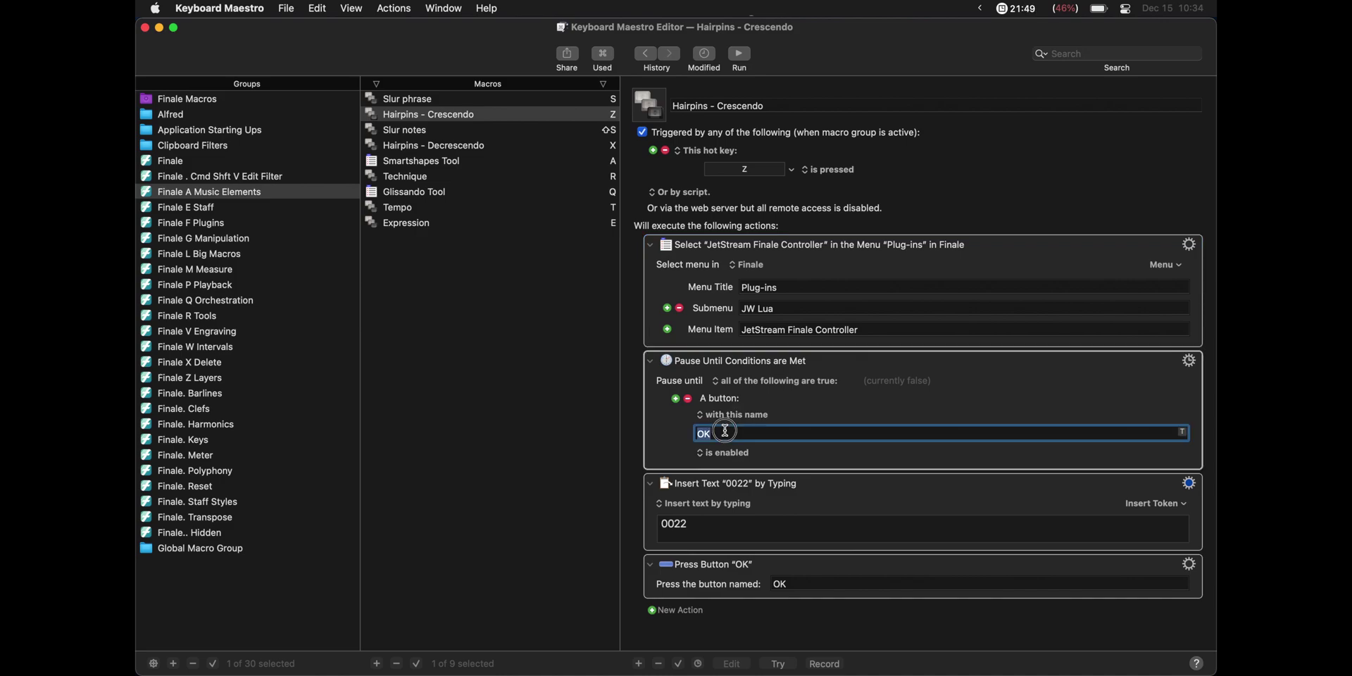
click(699, 521)
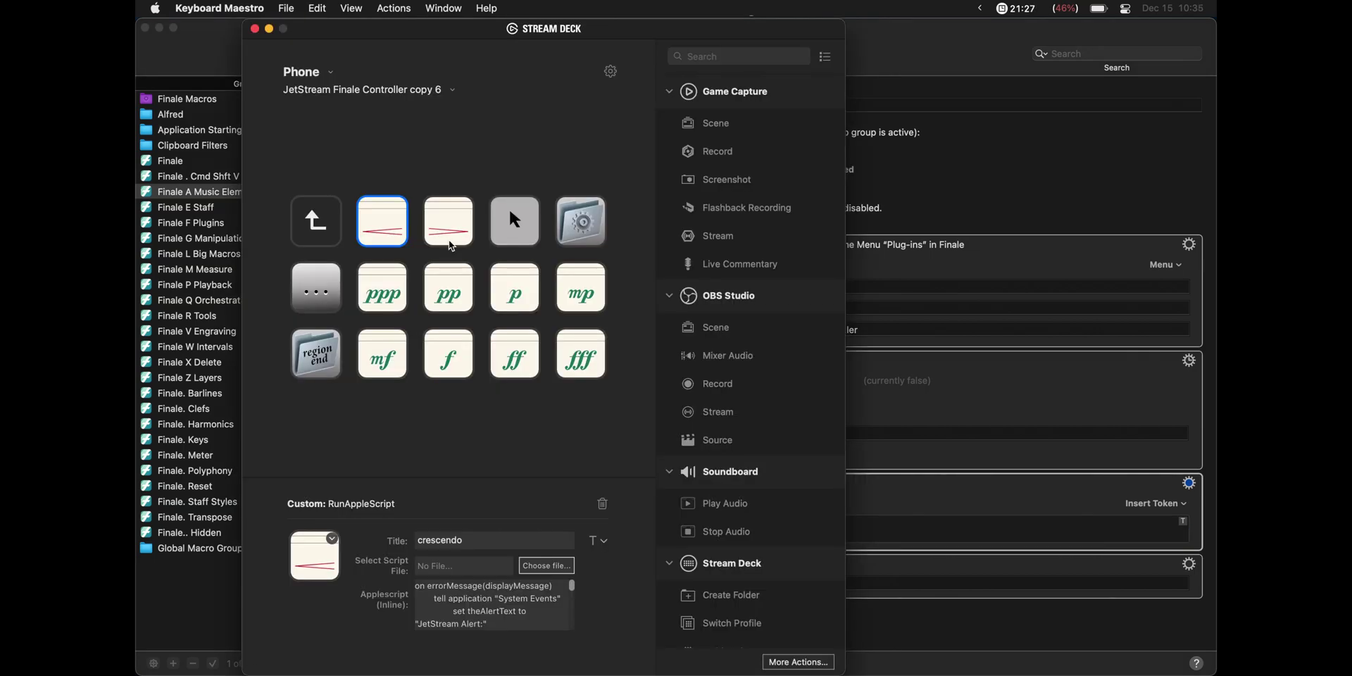
click(451, 245)
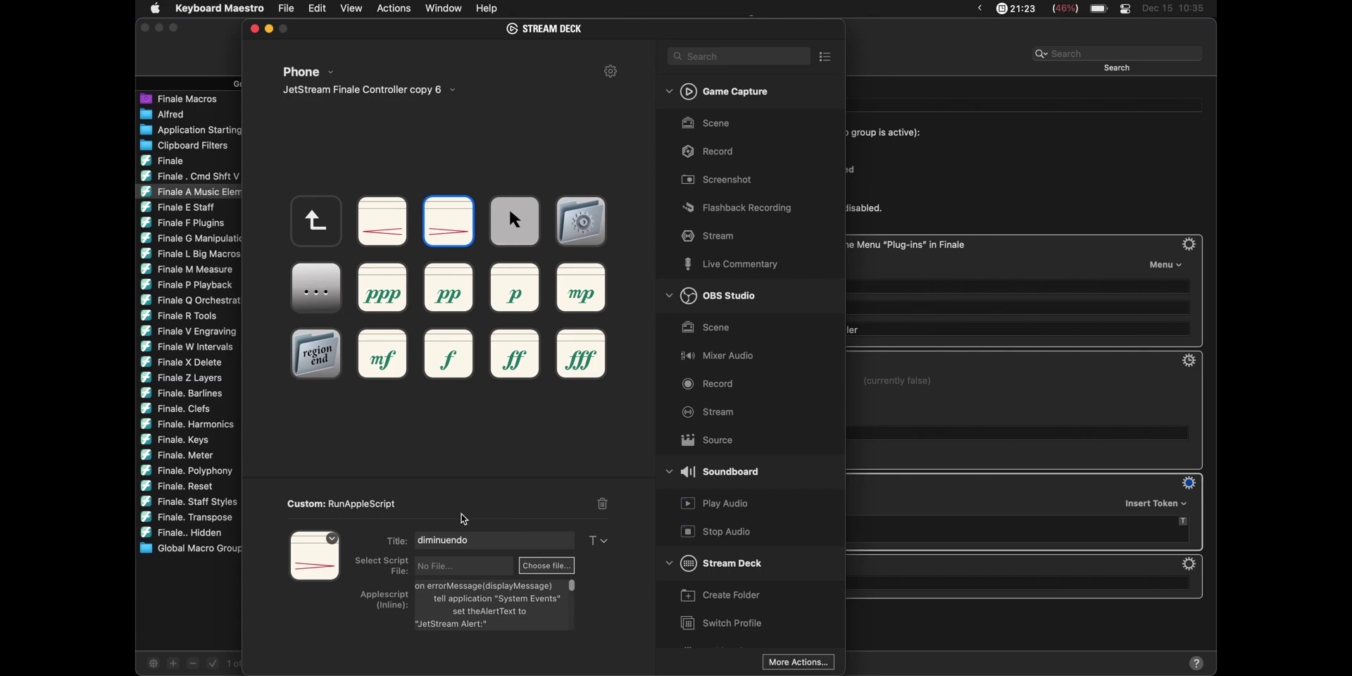
scroll(452, 616, down, 10)
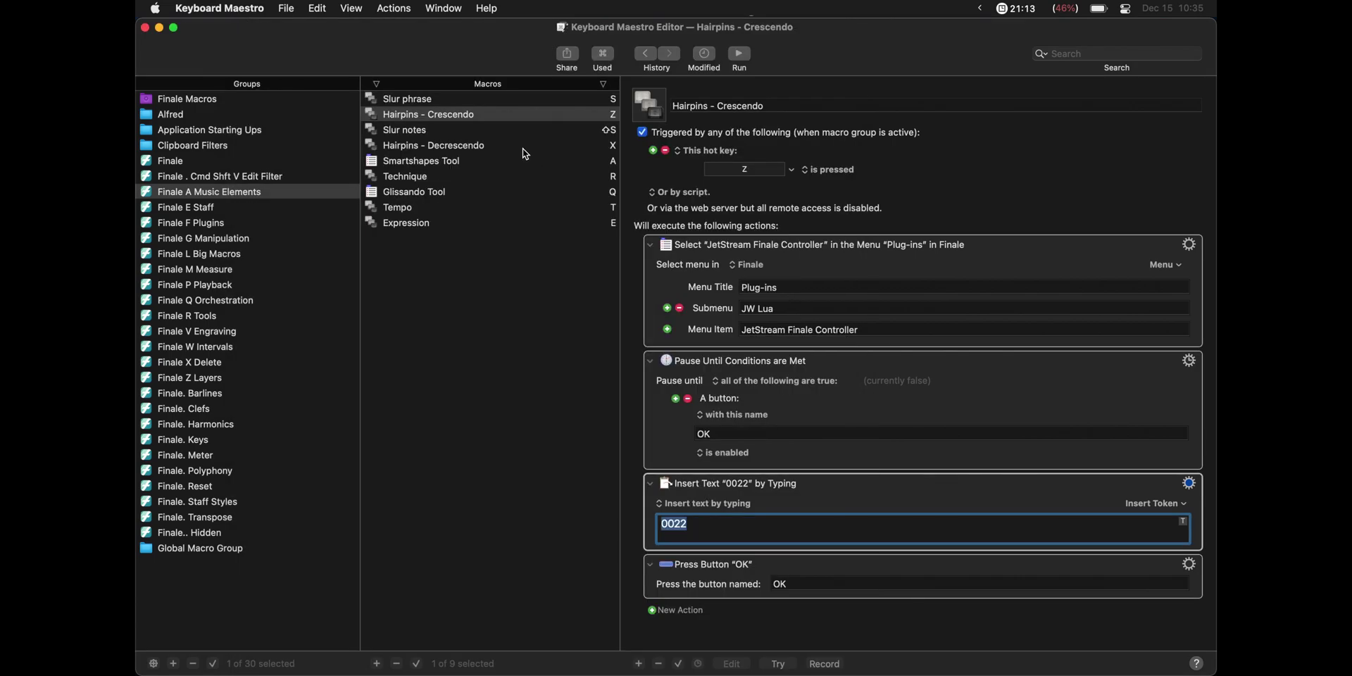
click(485, 145)
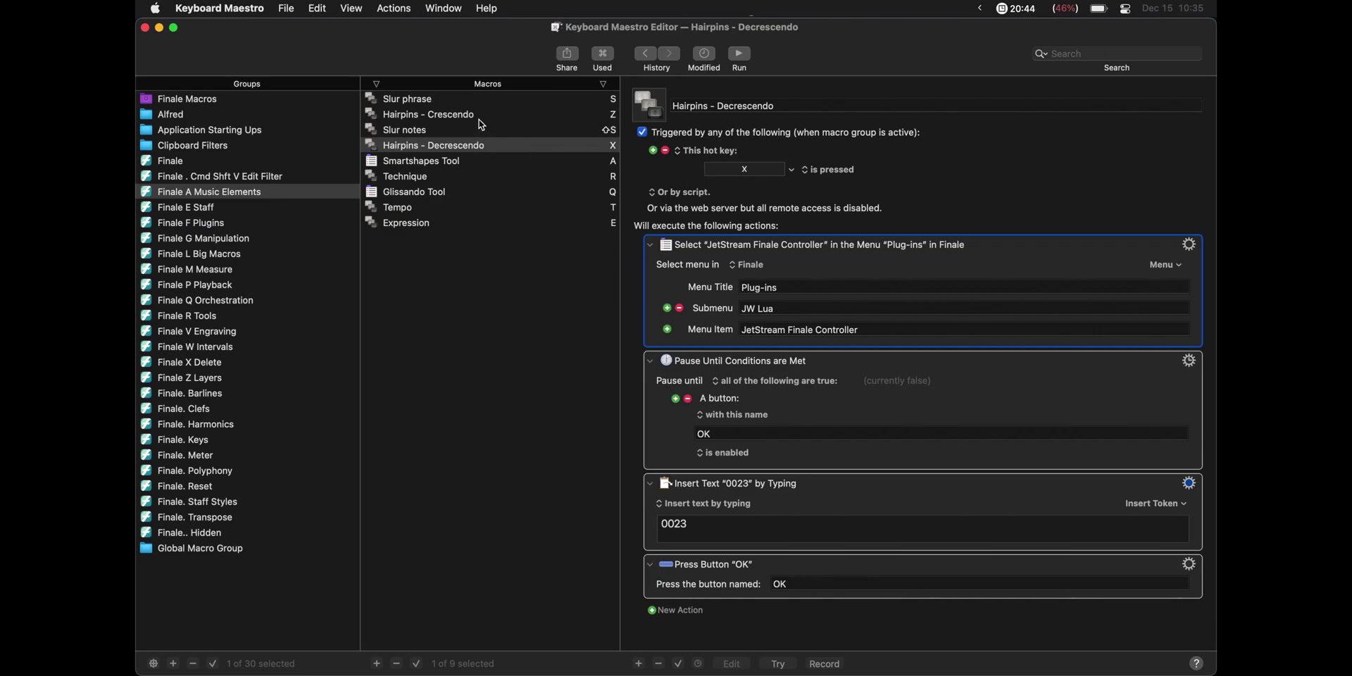
click(481, 120)
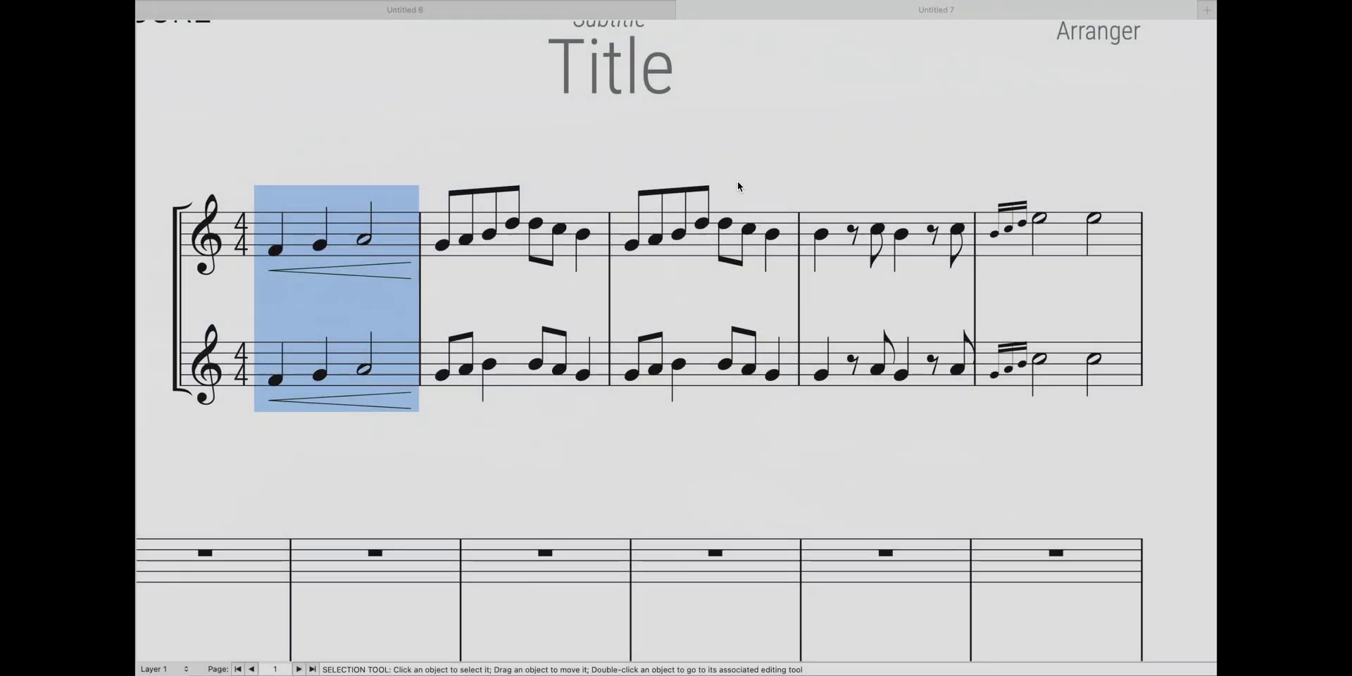
Select measure 2 in both staves and trigger the crescendo hairpin macro with 'hc'
click(738, 186)
click(475, 253)
shift+click(481, 362)
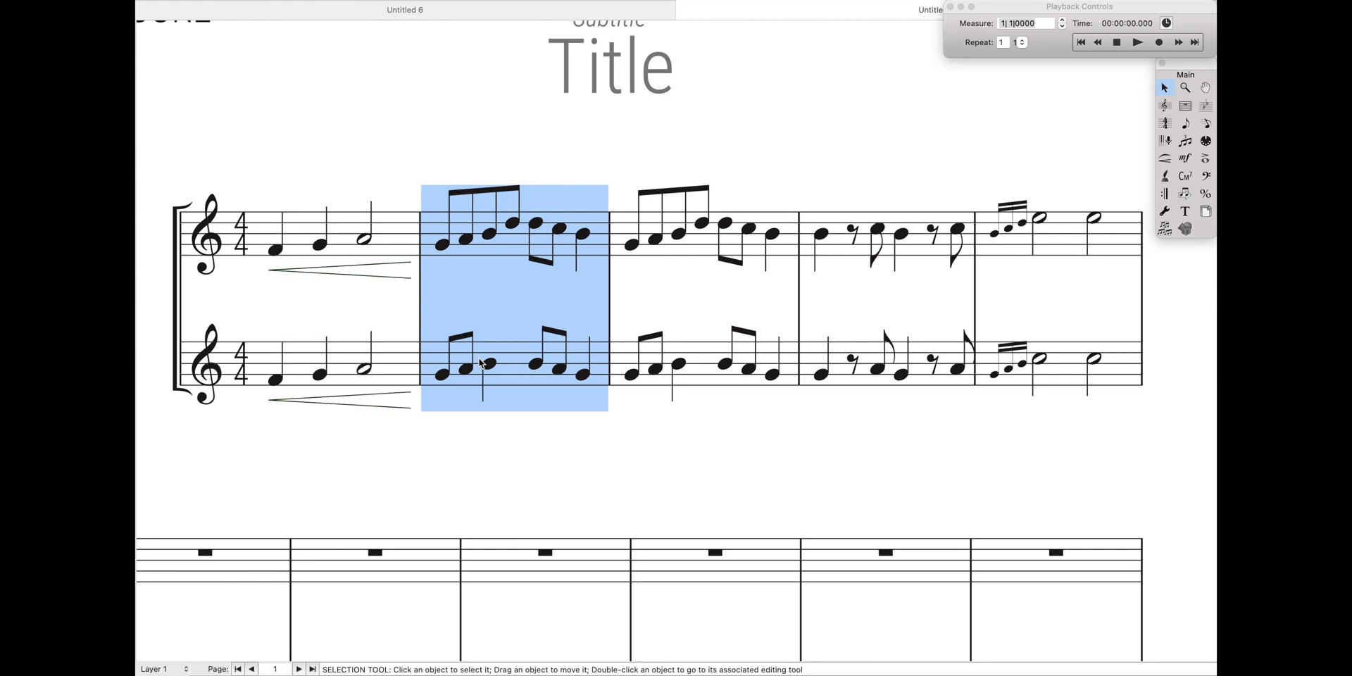
key(ctrl+space)
text(hc)
key(Return)
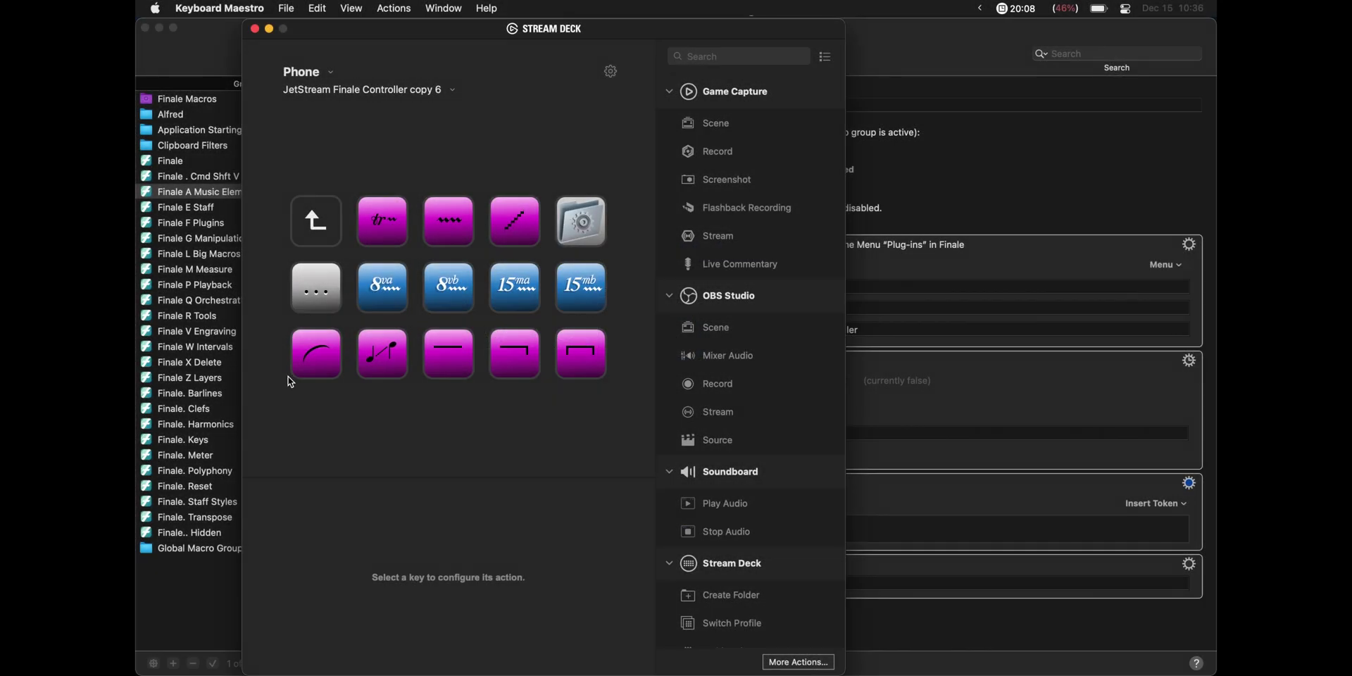
Show the Slur key's settings and scroll its AppleScript down to the 0609 code
click(334, 356)
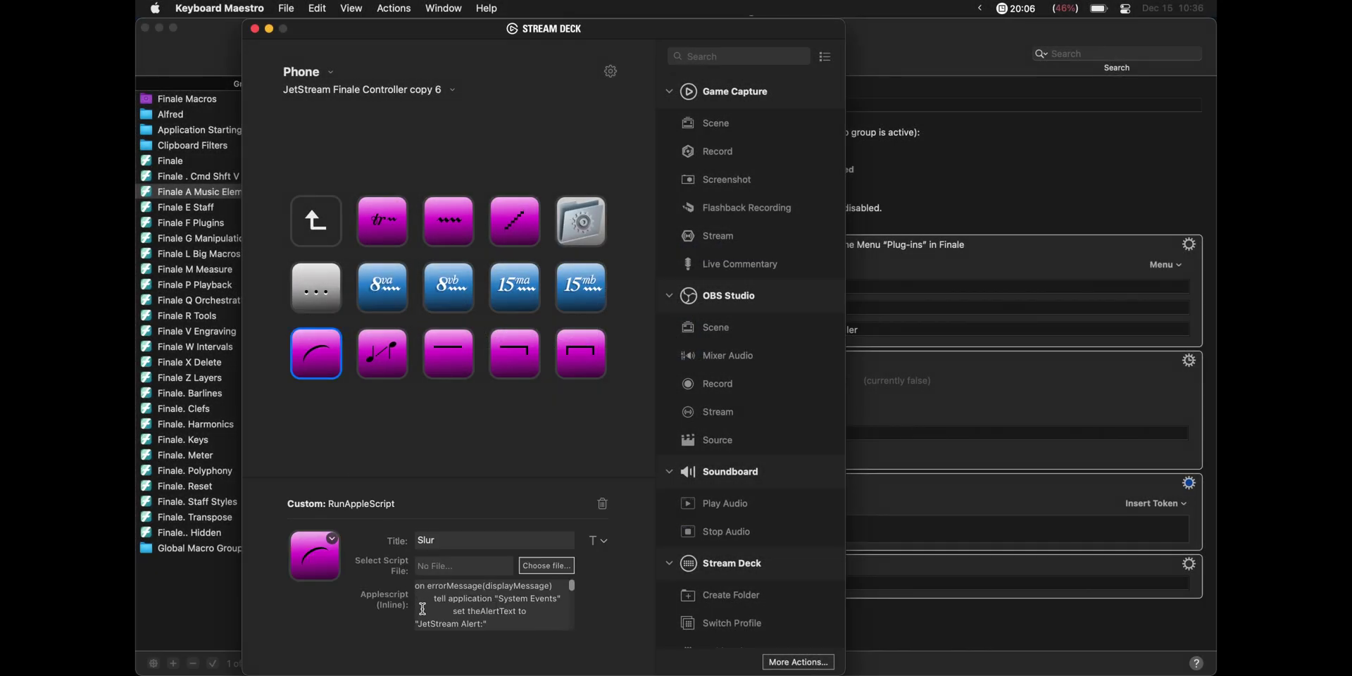
scroll(465, 612, down, 5)
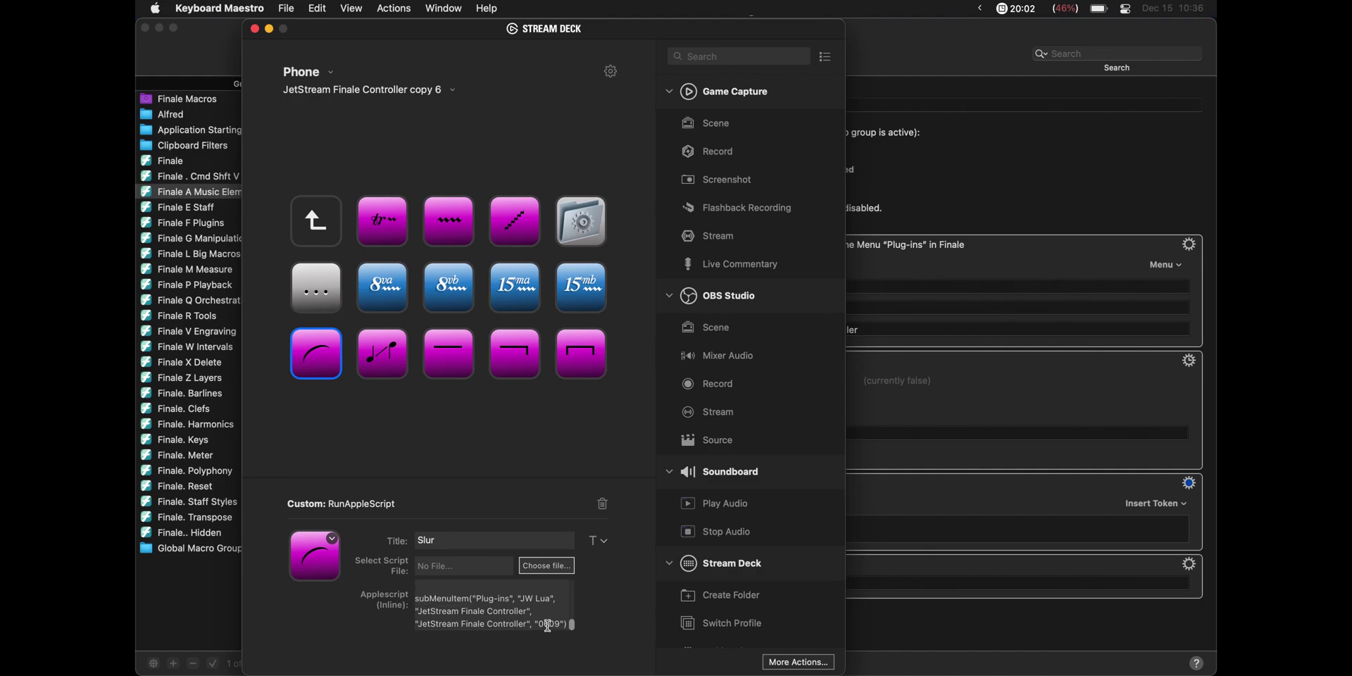
Review the Slur phrase macro's 0609 code in Keyboard Maestro, then return to Finale
click(910, 316)
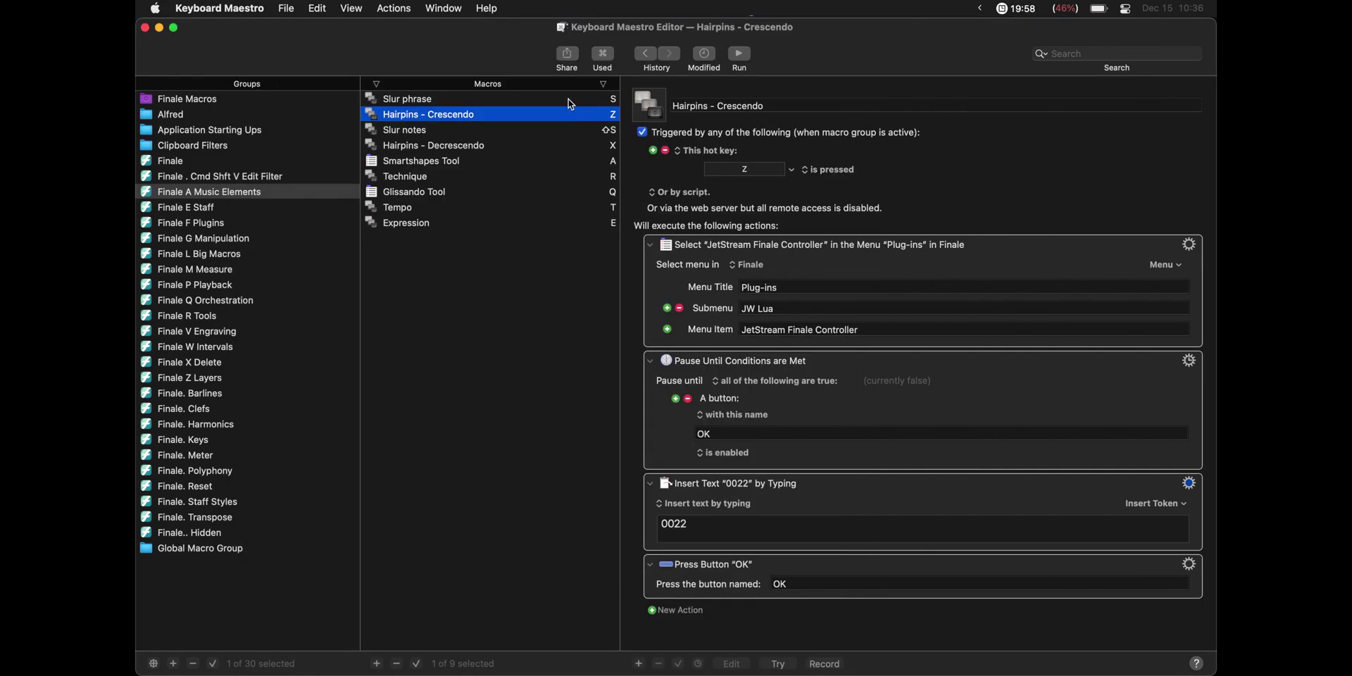
click(568, 99)
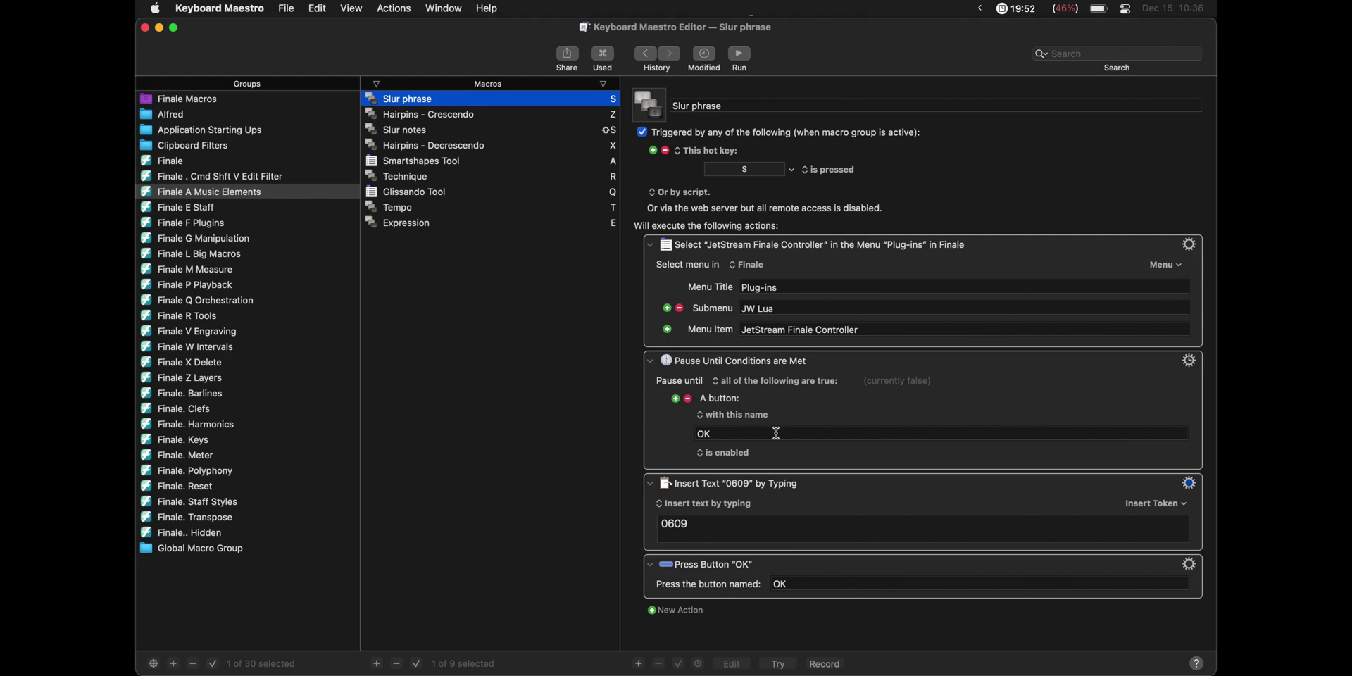
click(740, 525)
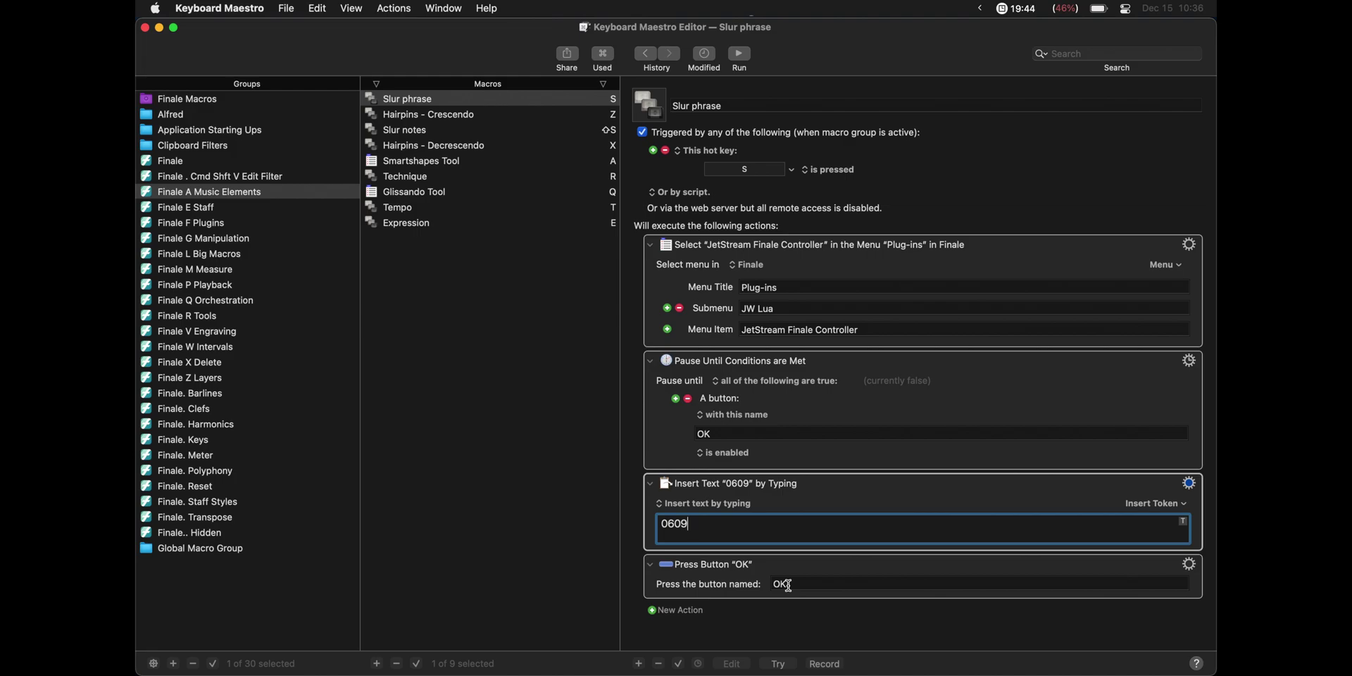
key(super+Tab)
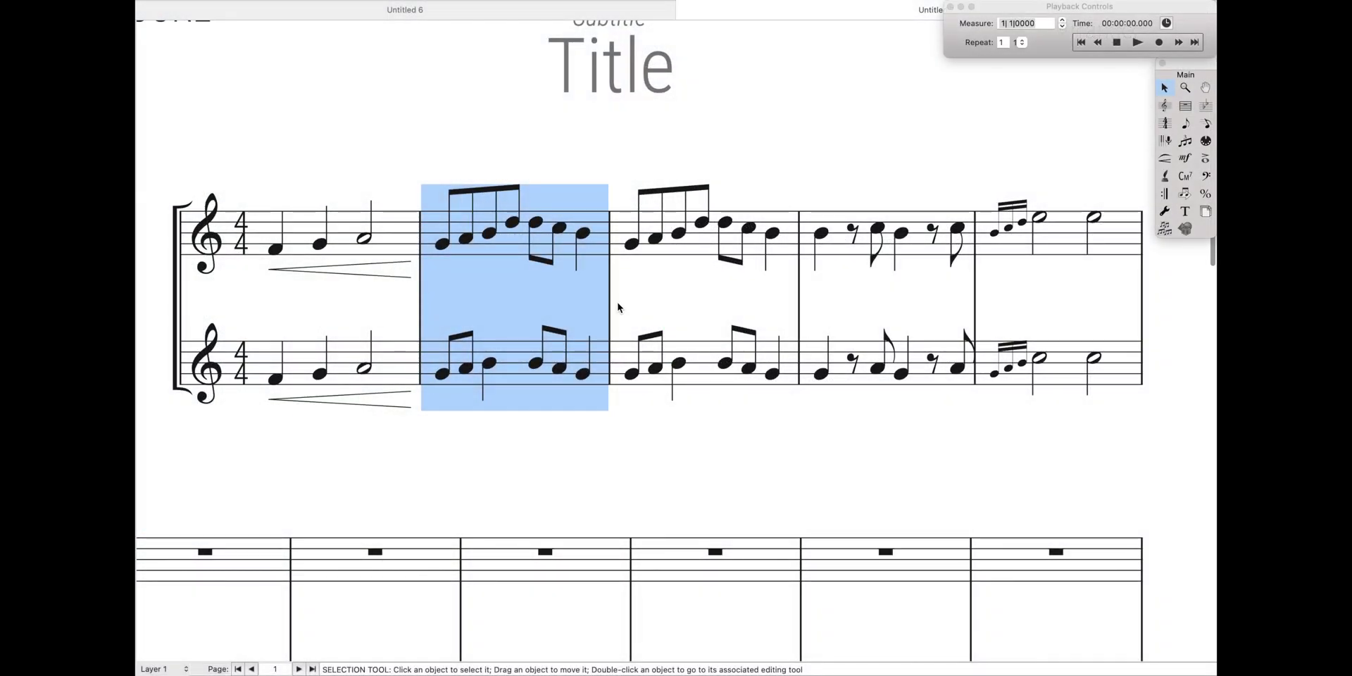
Add phrase slurs over measures 2 and 4 in both staves
key(ctrl+shift+s)
key(s)
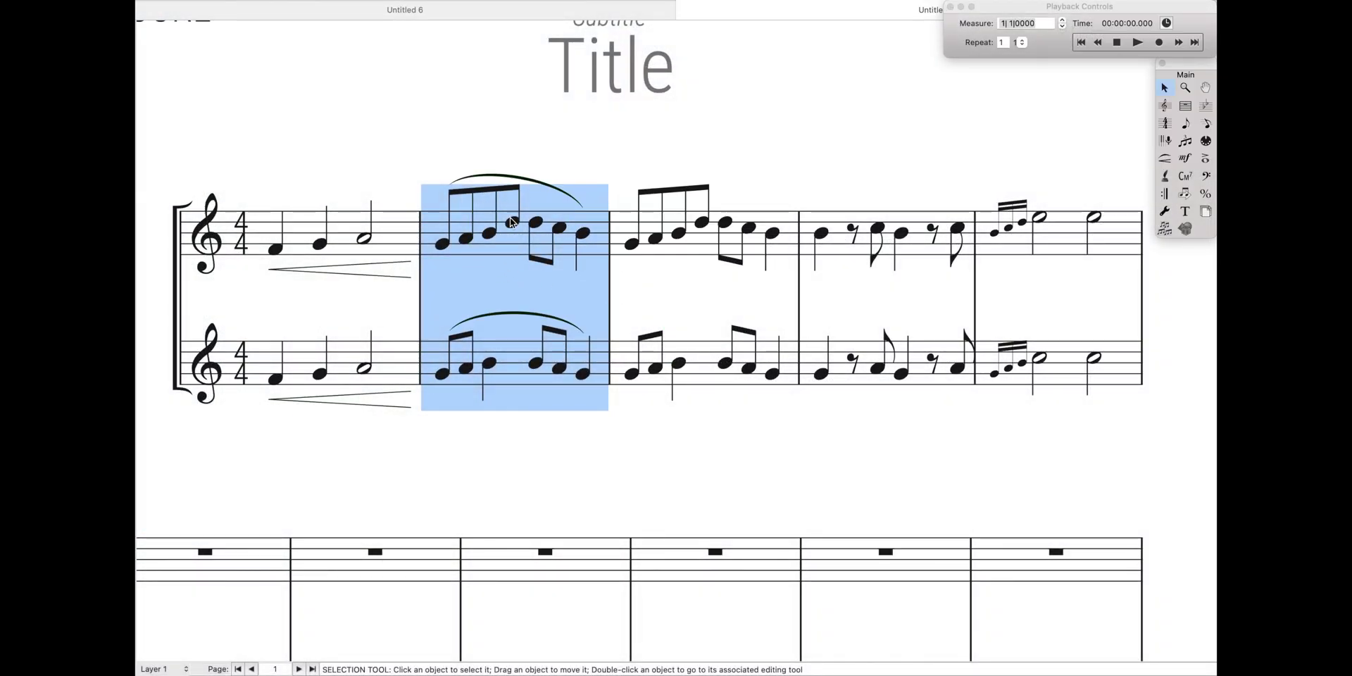
click(868, 220)
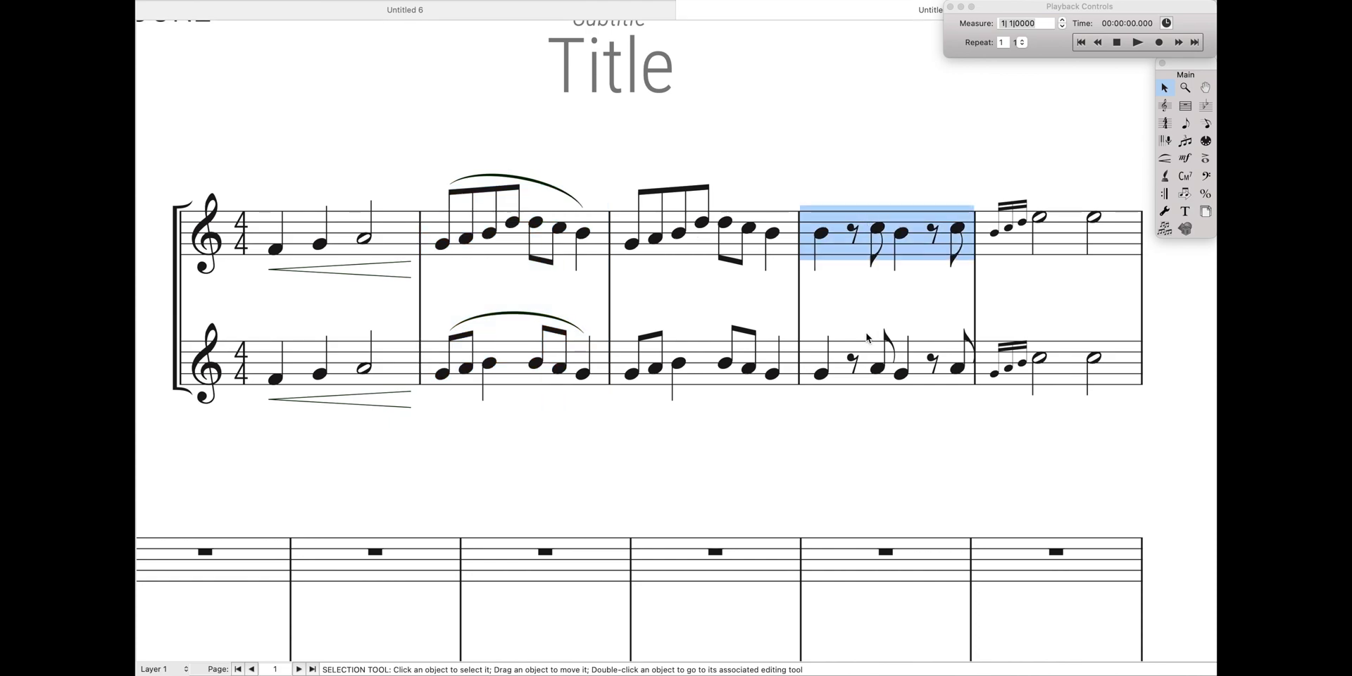
shift+click(867, 337)
key(ctrl+shift+s)
key(s)
Select measure 3 in both staves and slur each of its note groups
click(656, 255)
shift+click(682, 367)
key(ctrl+shift+s)
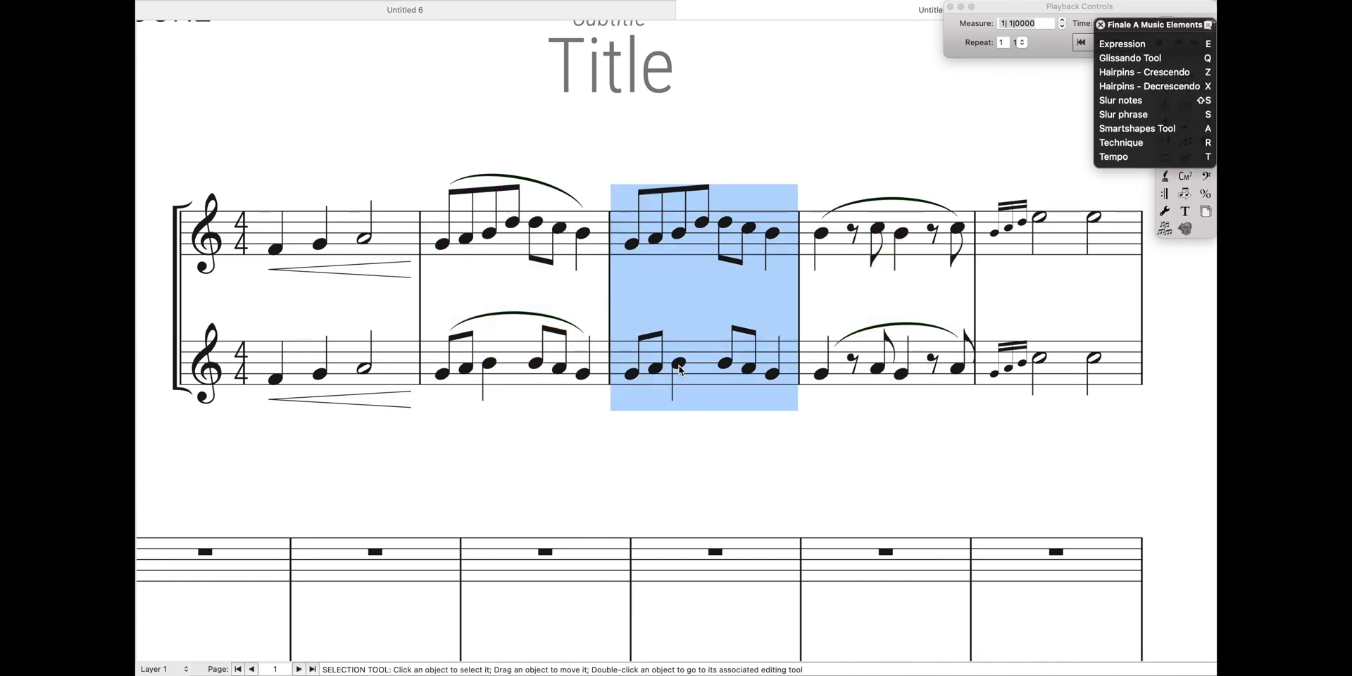
key(s)
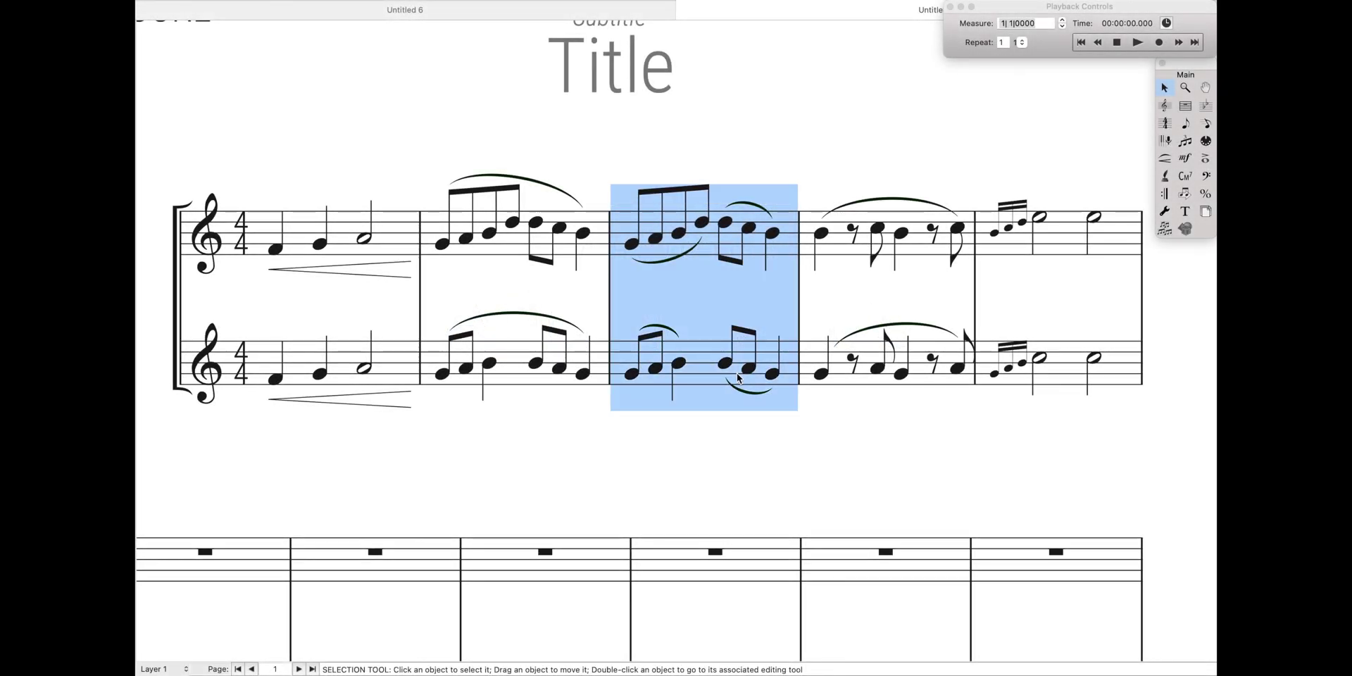
Run the slur copy of JW Pattern and apply short note slurs to measure 4 in both staves
click(562, 8)
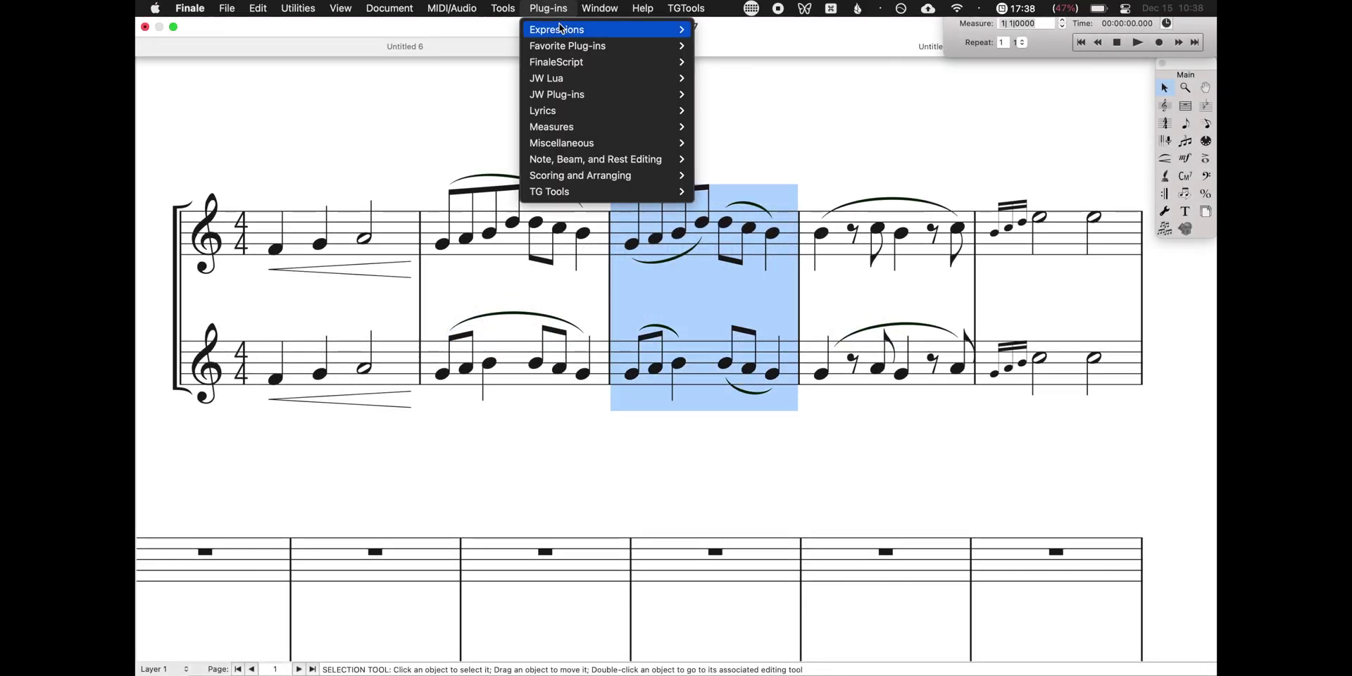
mouse_move(572, 94)
mouse_move(762, 128)
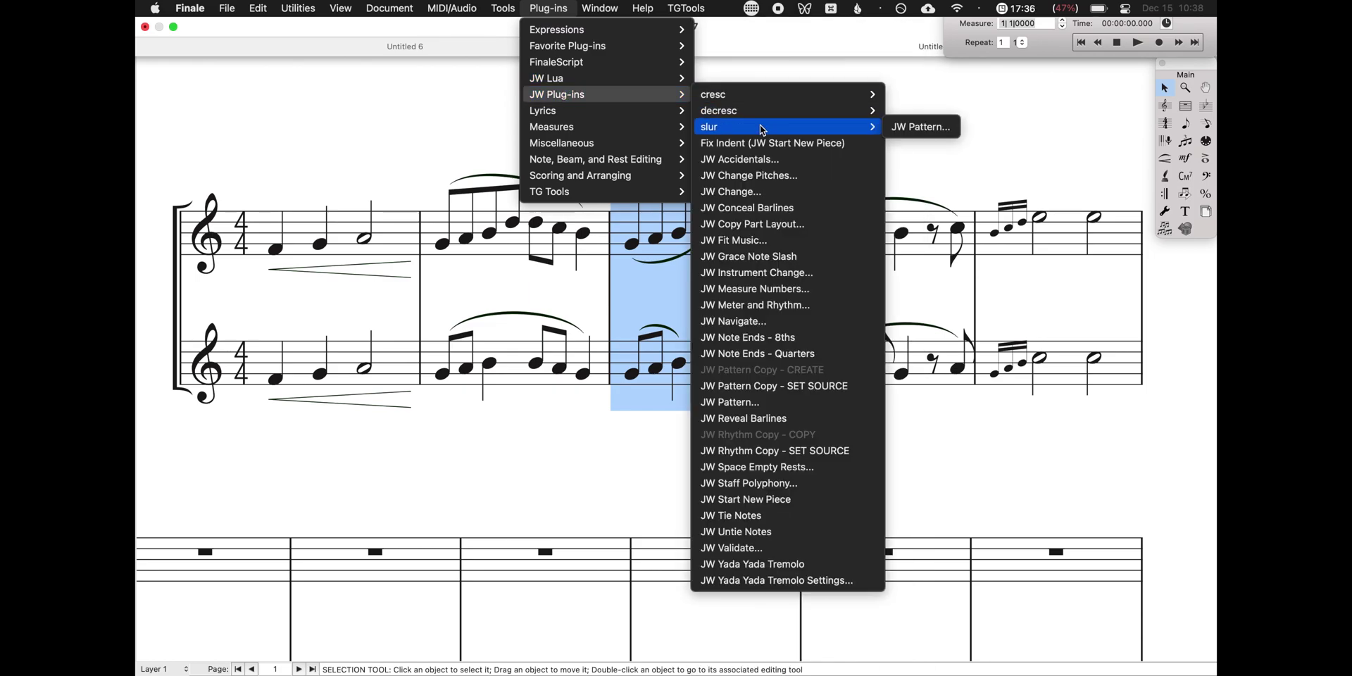
click(901, 128)
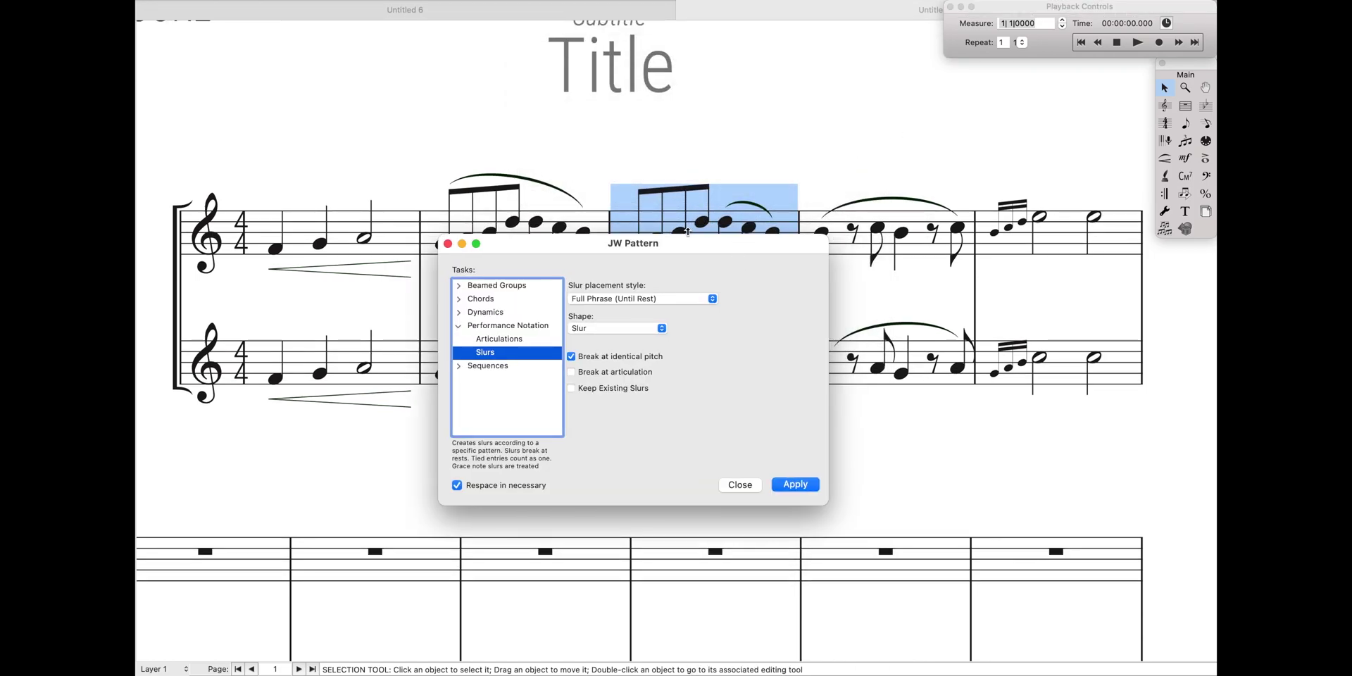
drag(676, 244, 514, 375)
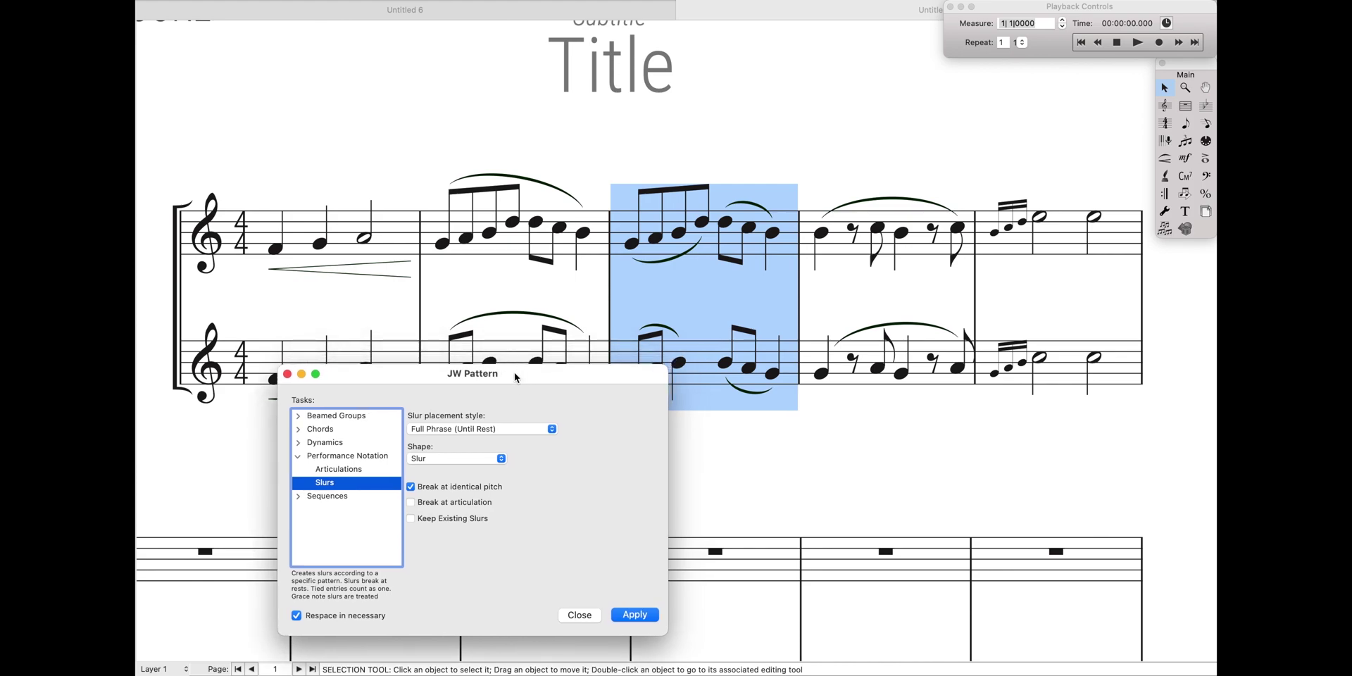
click(725, 276)
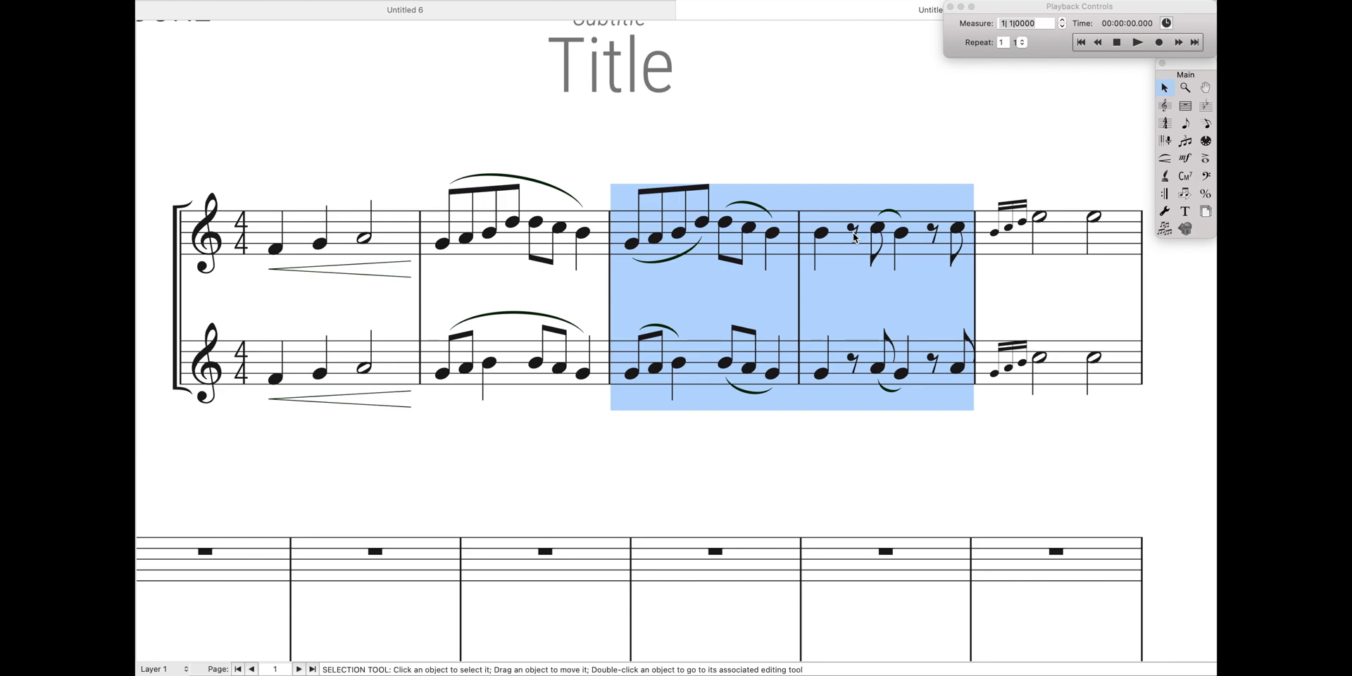
Slur the grace notes to their main notes in measure 5 of both staves with 'Grace note(s) to full'
click(549, 8)
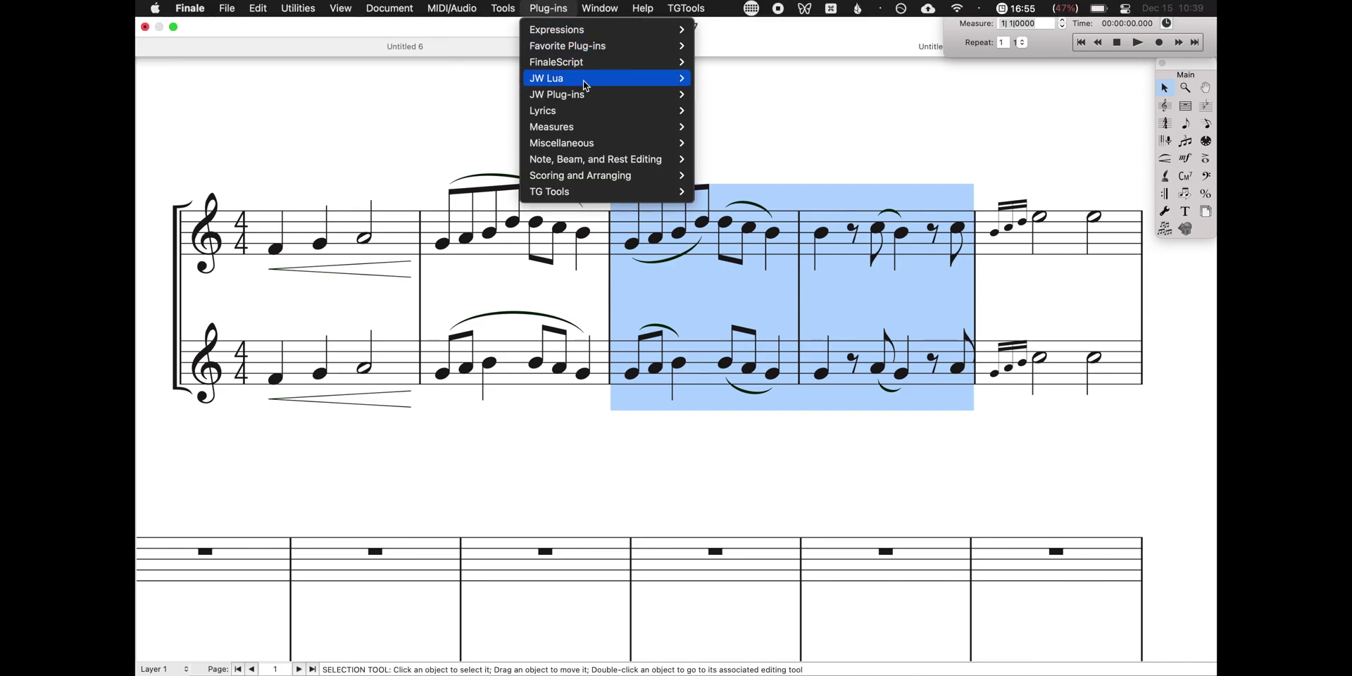
mouse_move(589, 94)
mouse_move(718, 127)
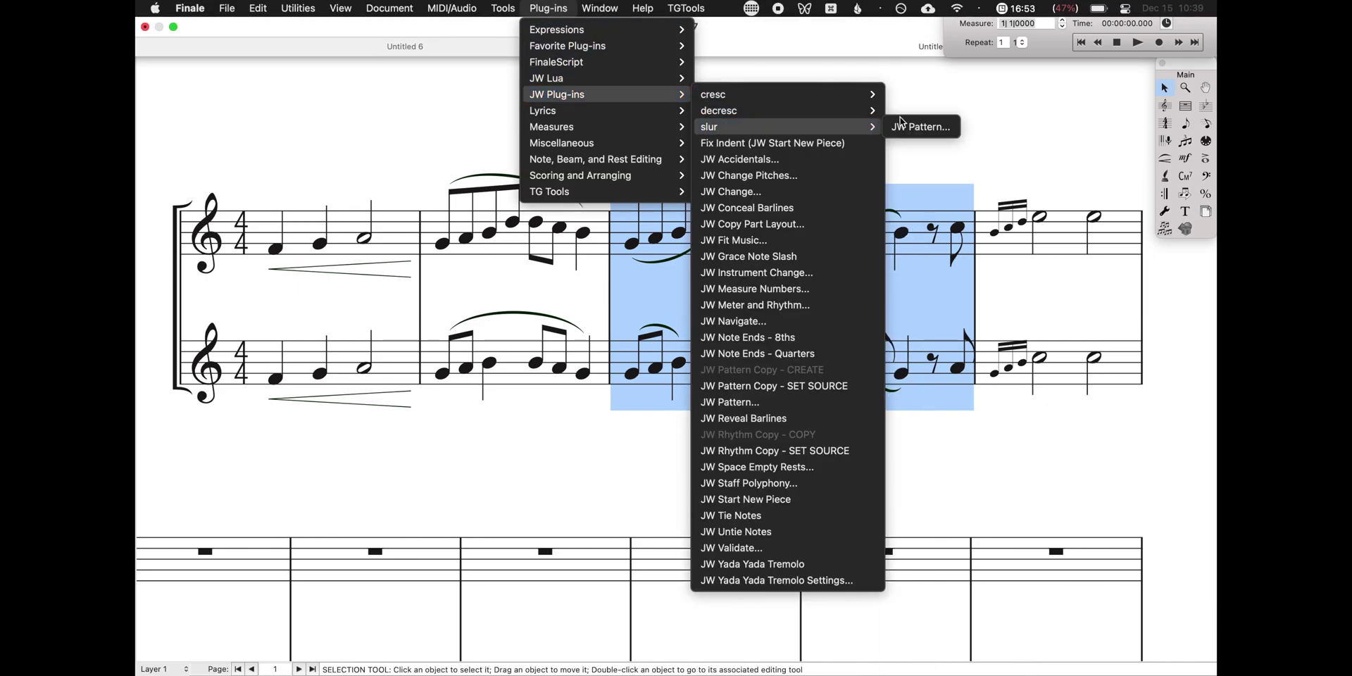
click(919, 126)
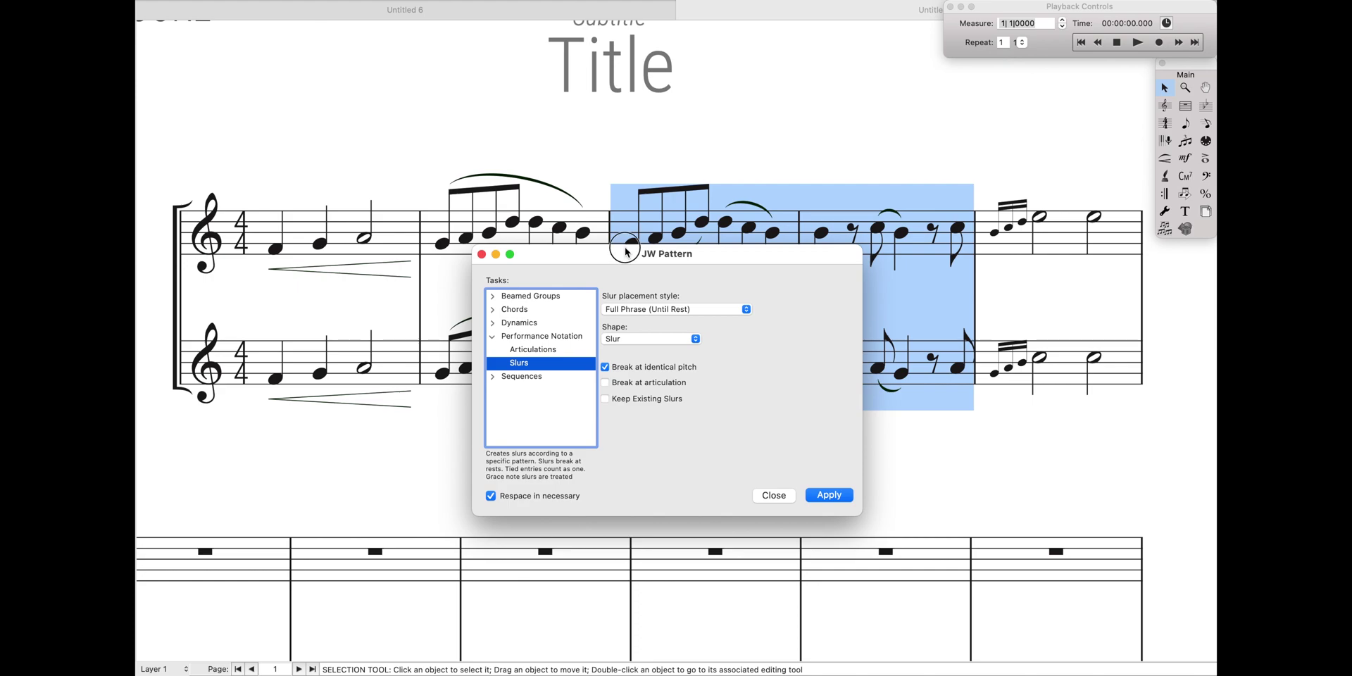
drag(626, 253, 503, 272)
click(520, 324)
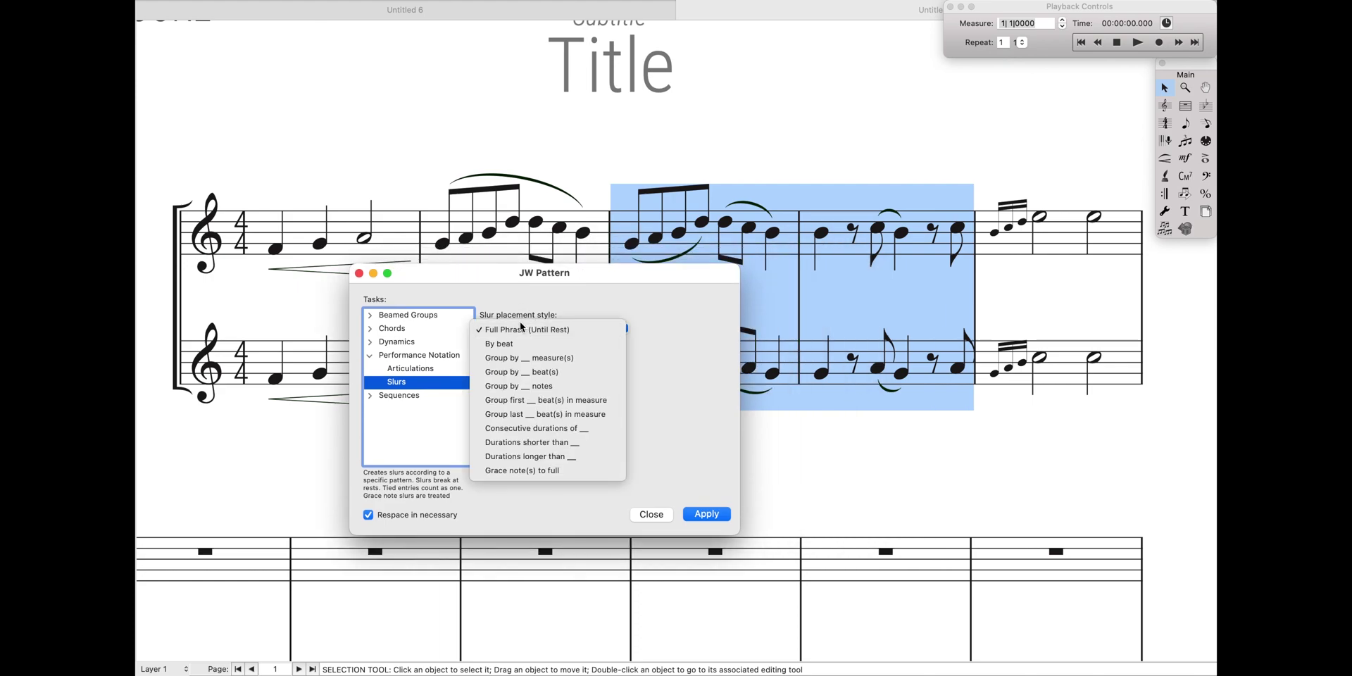
click(553, 470)
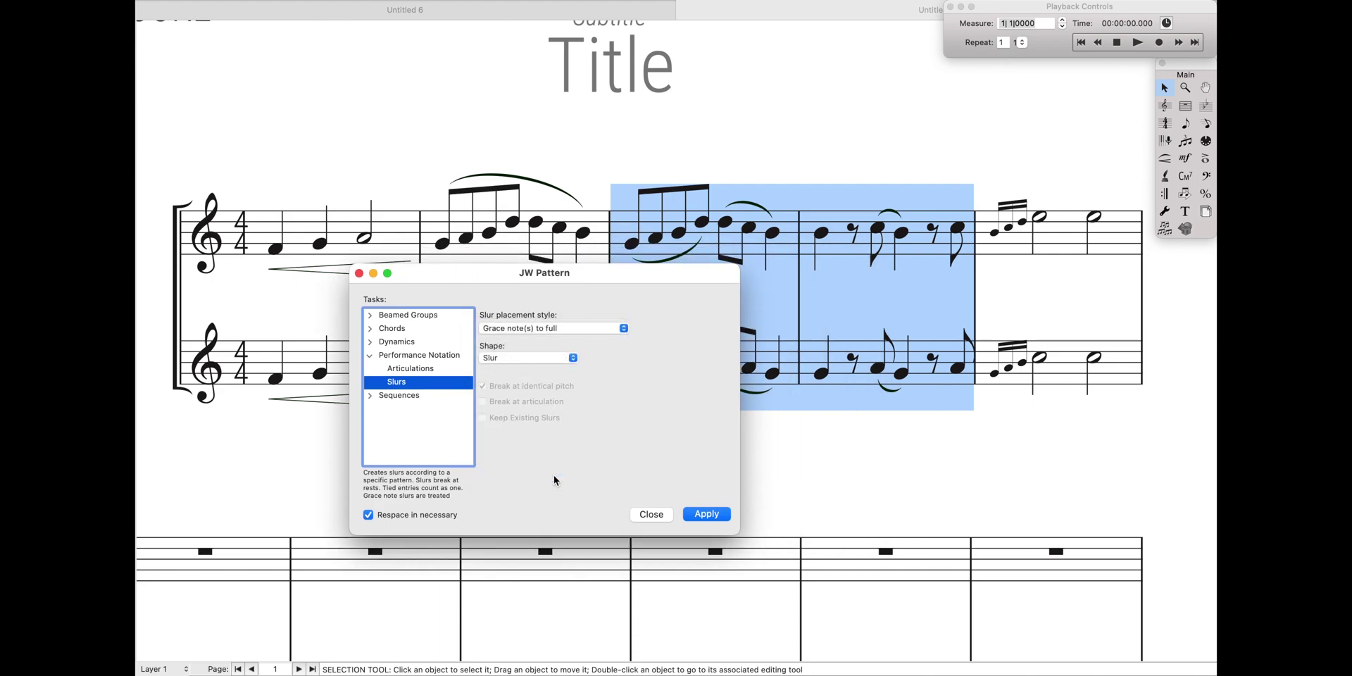
click(993, 302)
drag(1013, 255, 1030, 352)
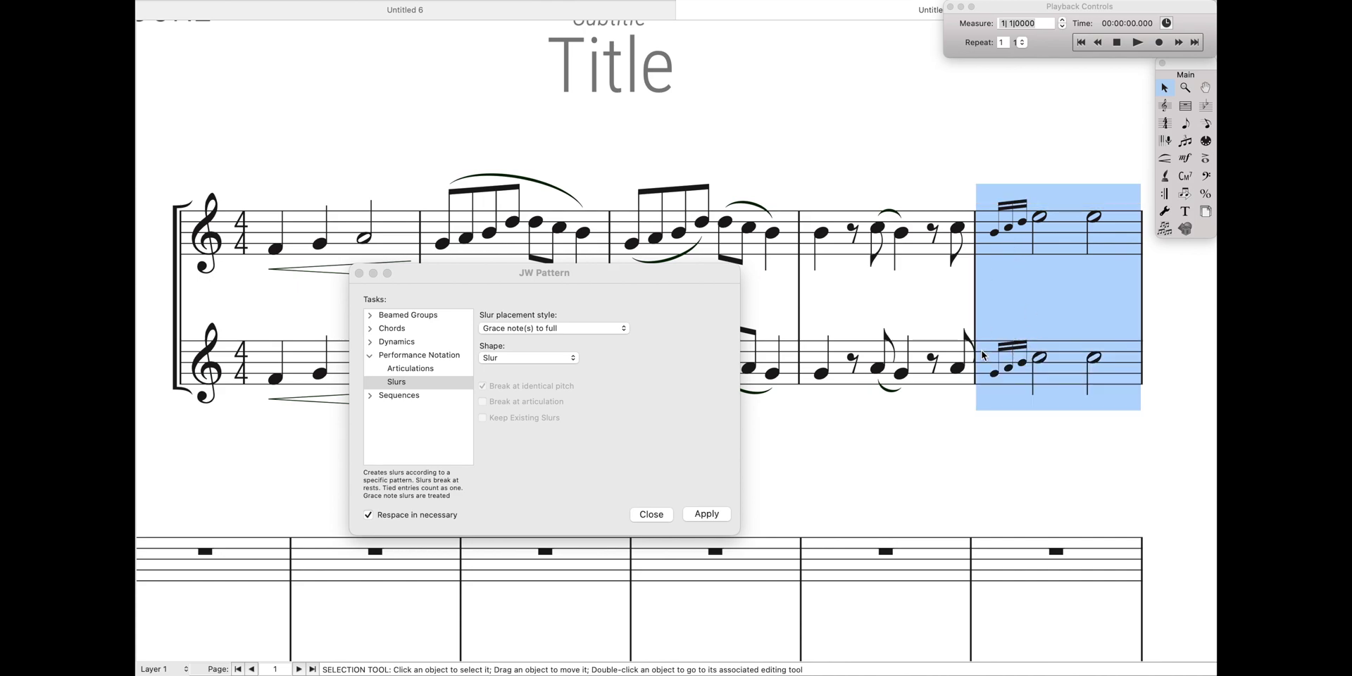
click(718, 518)
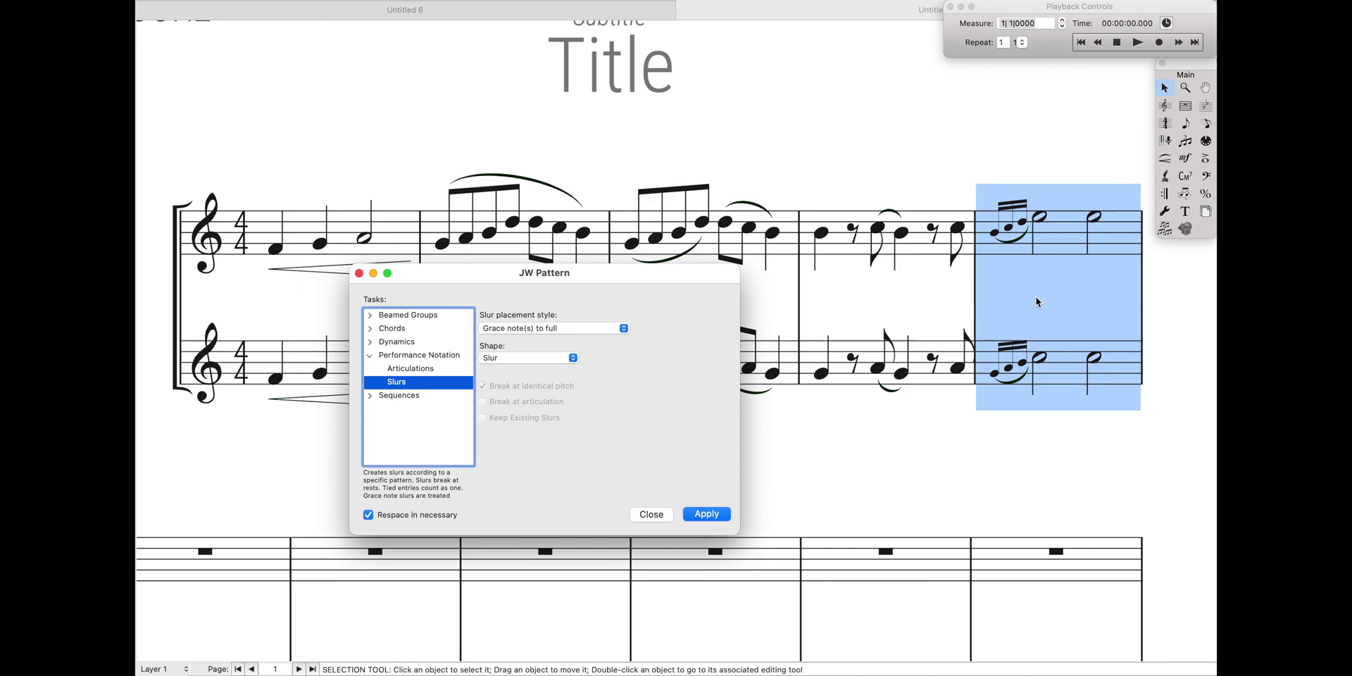
Re-slur measure 3 with Full Phrase (Until Rest) placement and a Dashed Curve shape
click(614, 328)
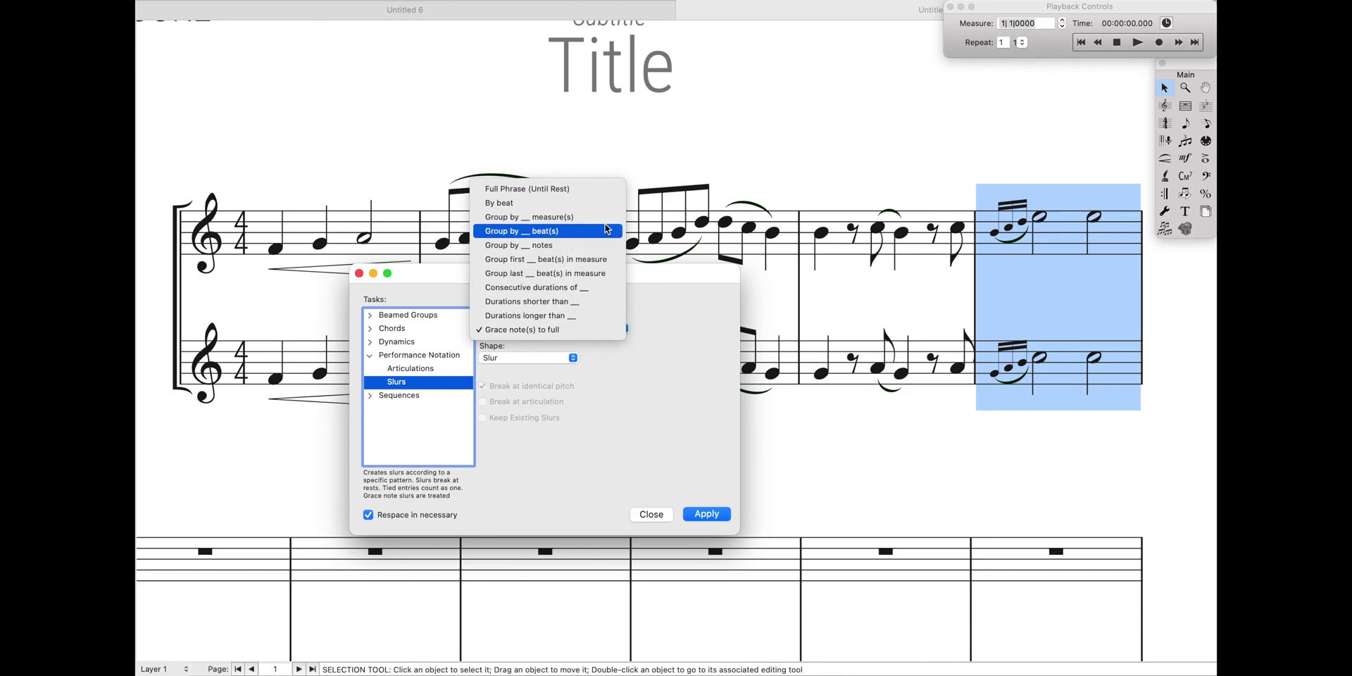
click(581, 188)
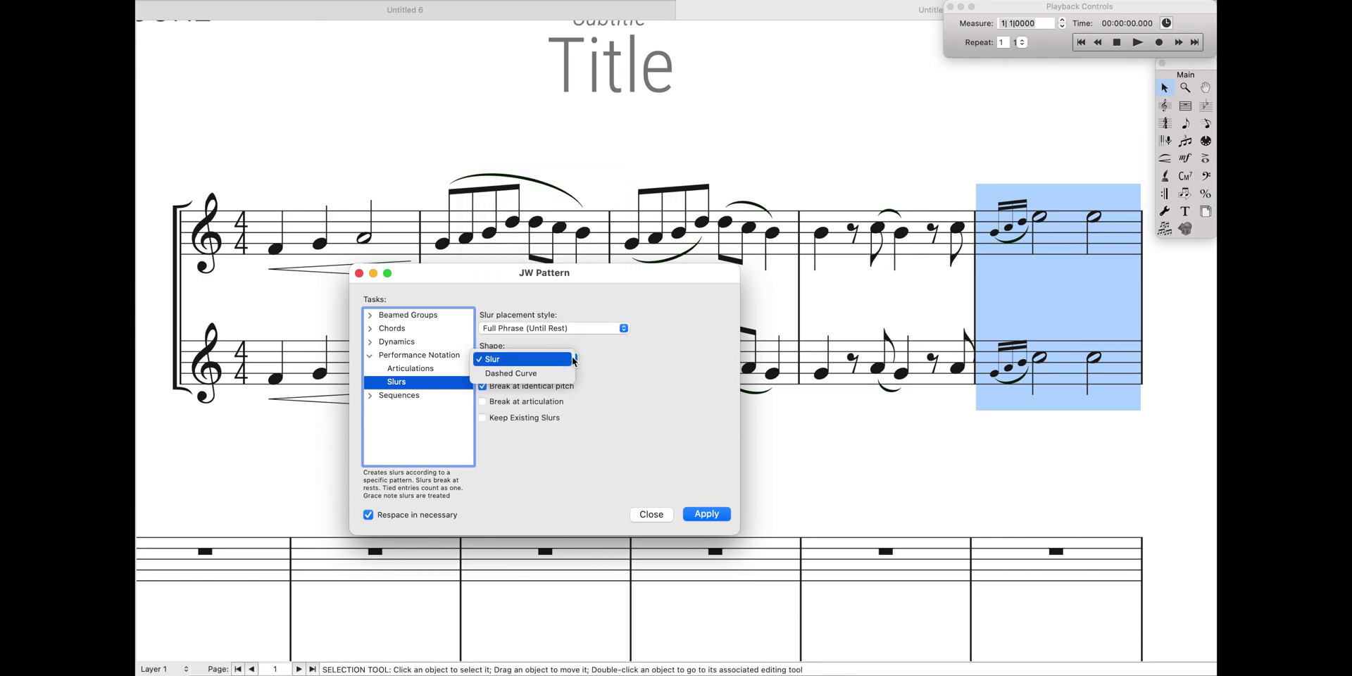
click(572, 358)
click(567, 372)
click(745, 241)
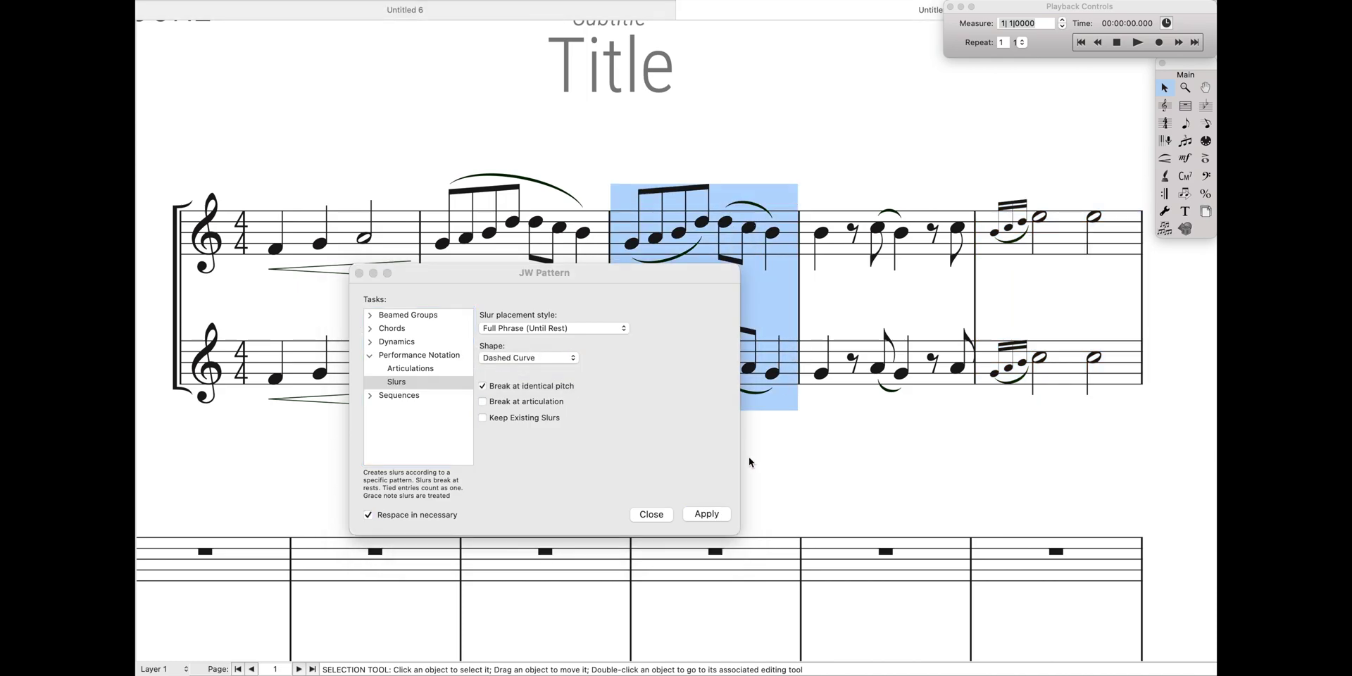
click(718, 514)
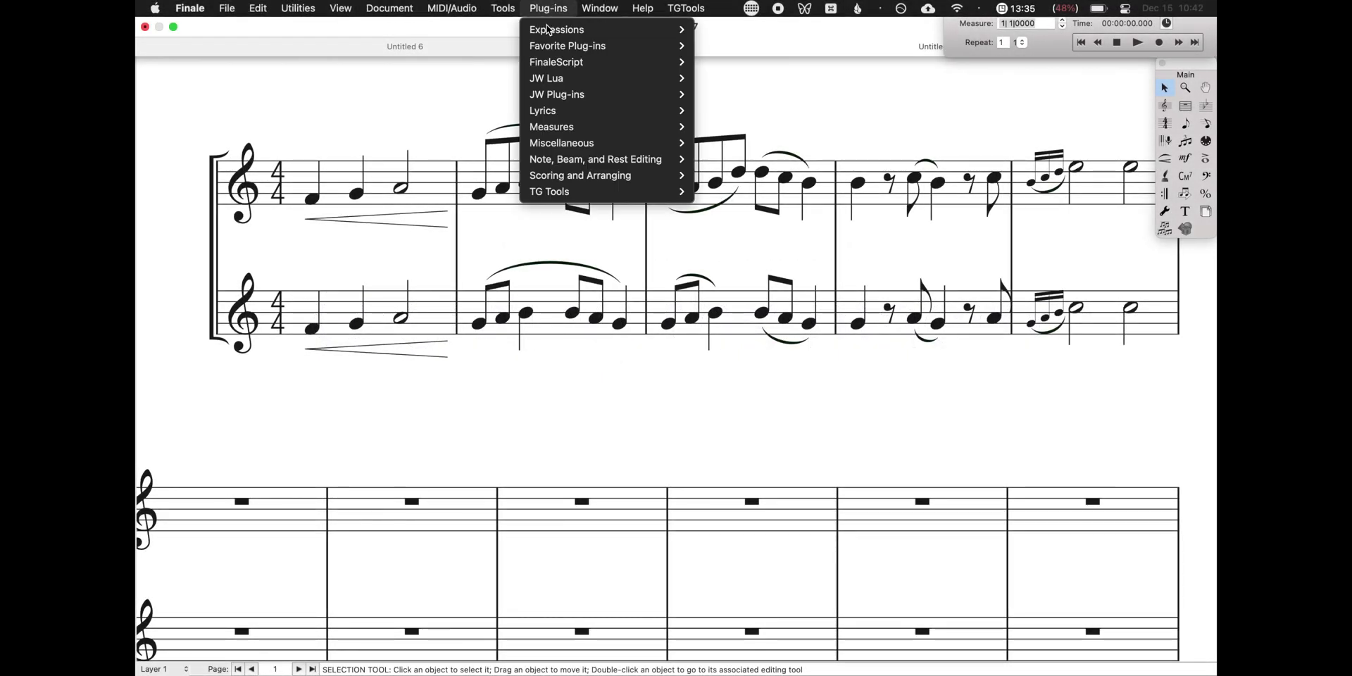
mouse_move(563, 94)
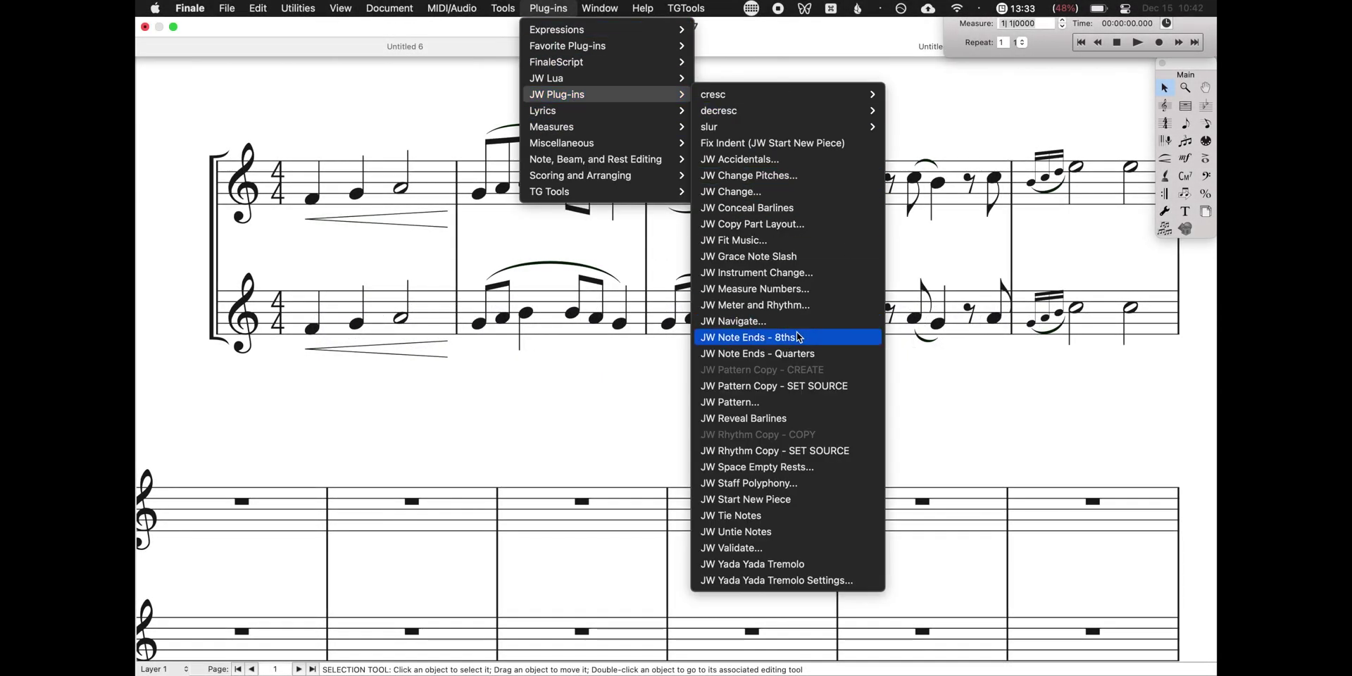
click(794, 402)
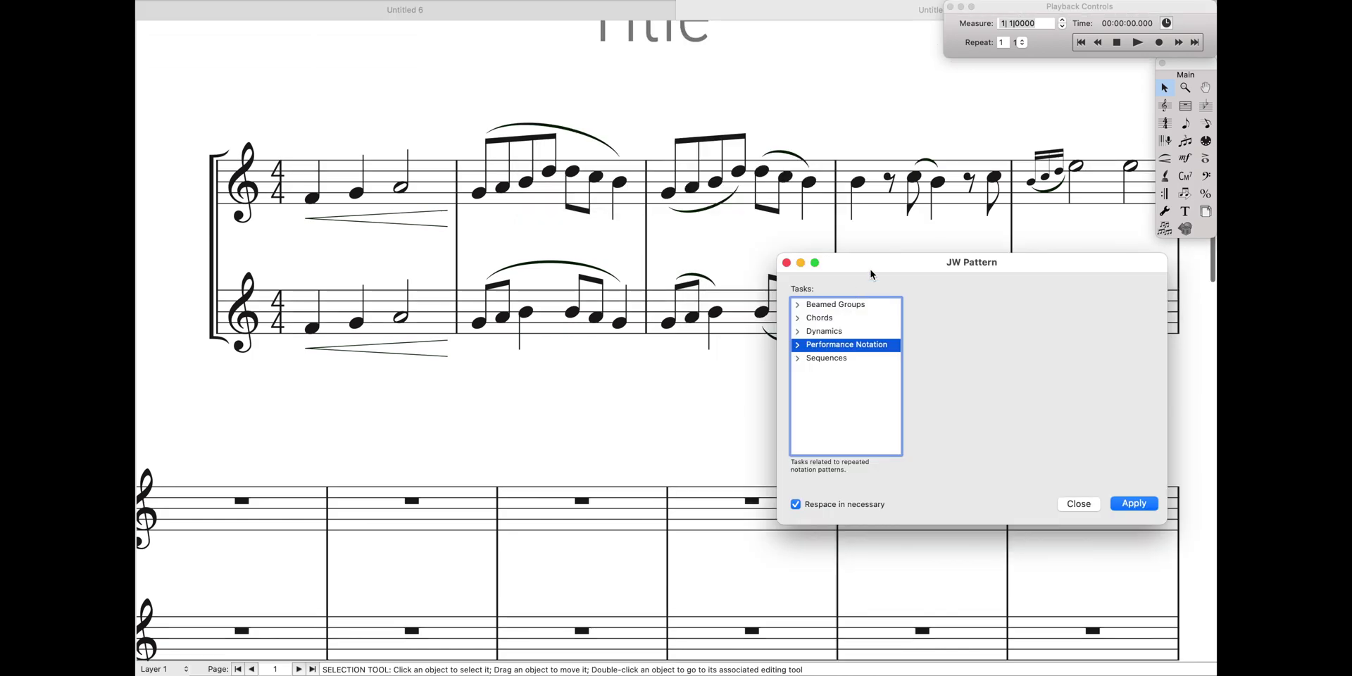
drag(866, 266, 760, 266)
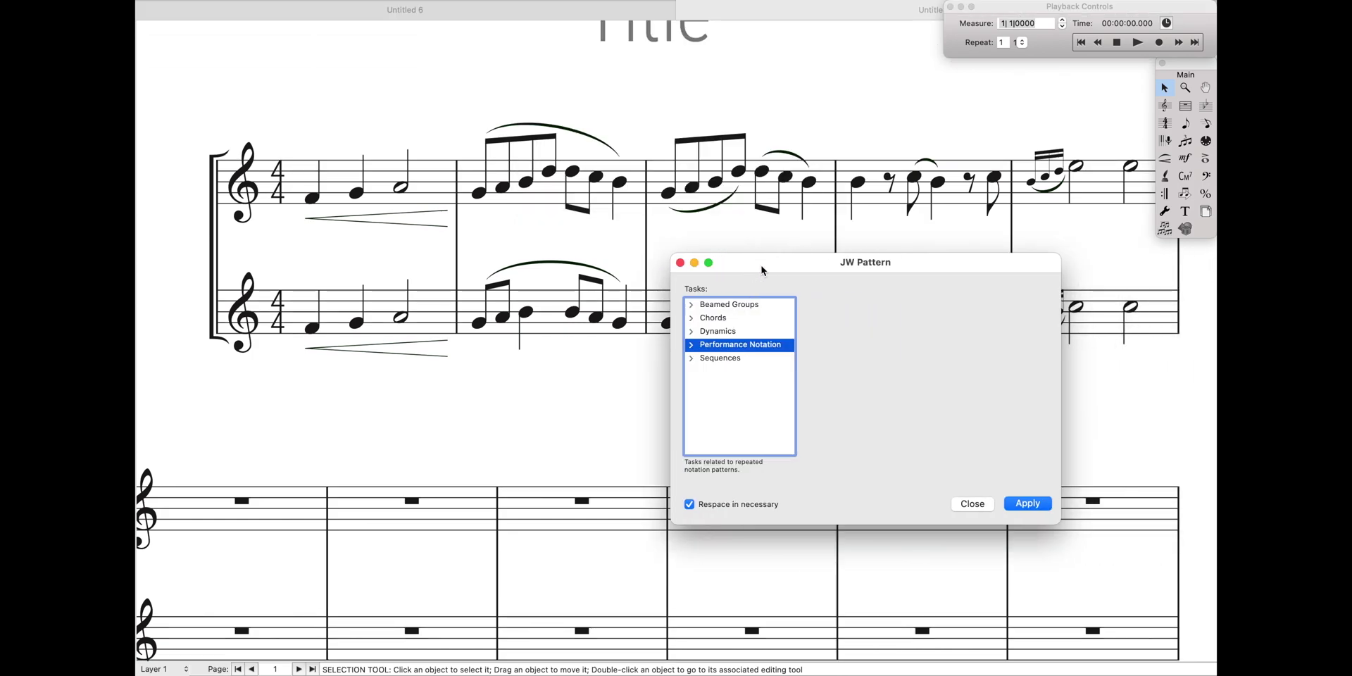
click(690, 345)
click(722, 372)
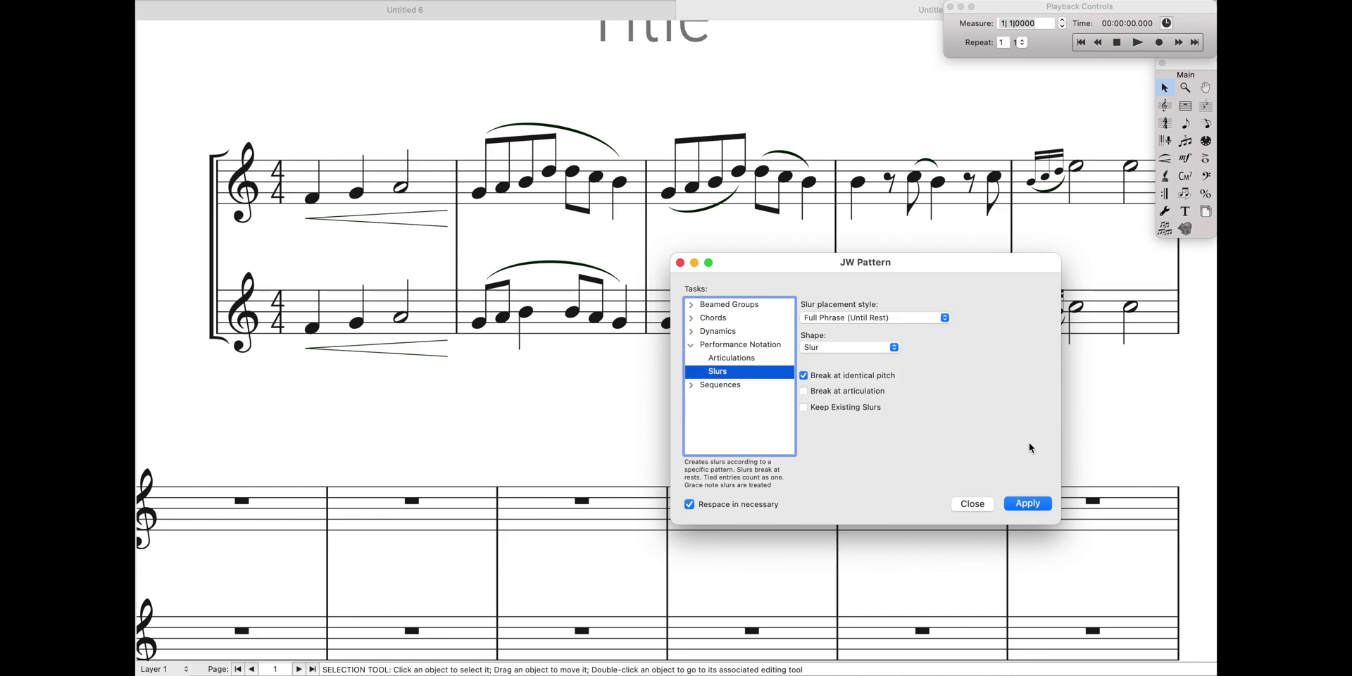
key(Left)
key(Left)
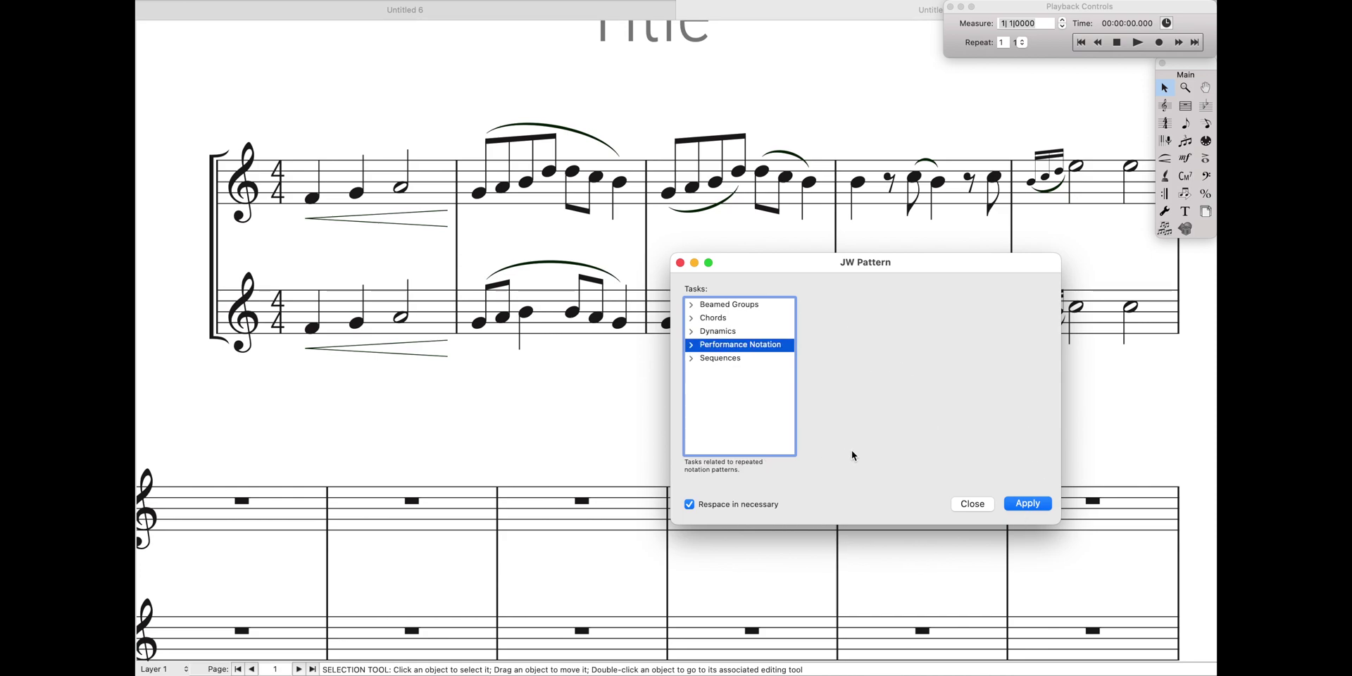
click(962, 504)
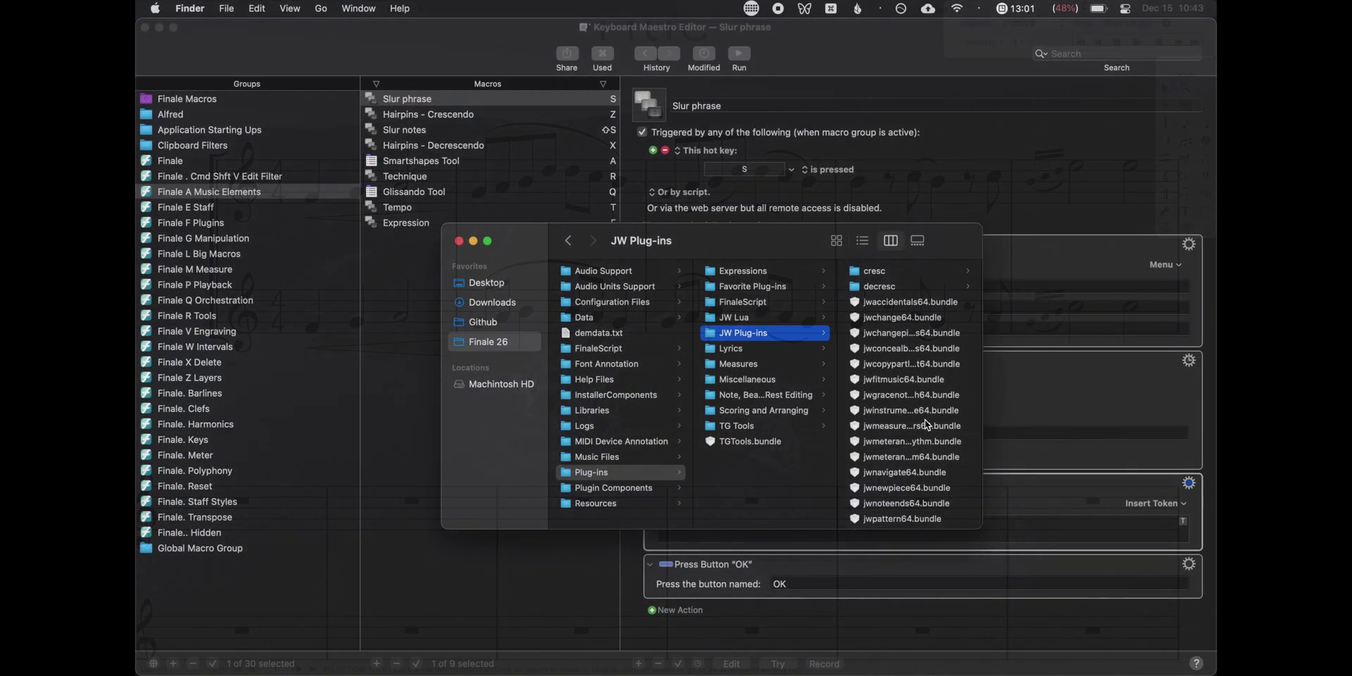
Select jwpattern64.bundle in JW Plug-ins, then open the slur folder holding its own copy
scroll(893, 428, down, 5)
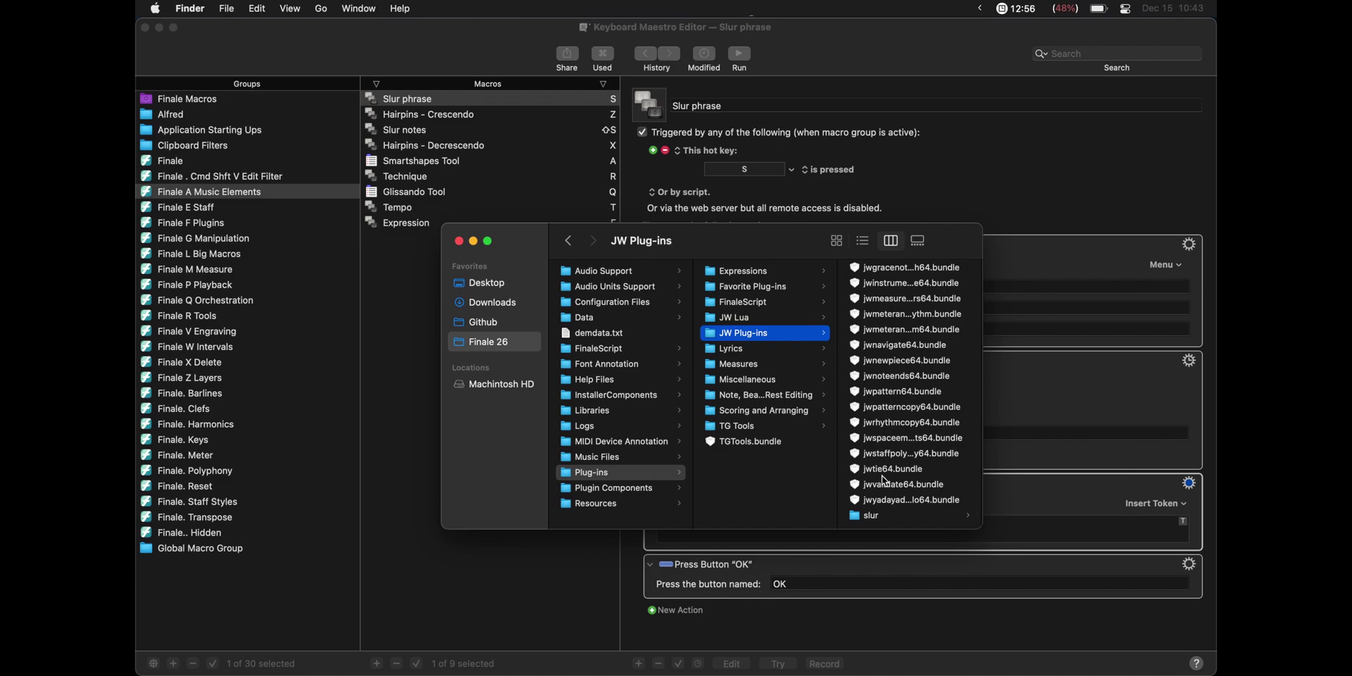
scroll(885, 481, up, 4)
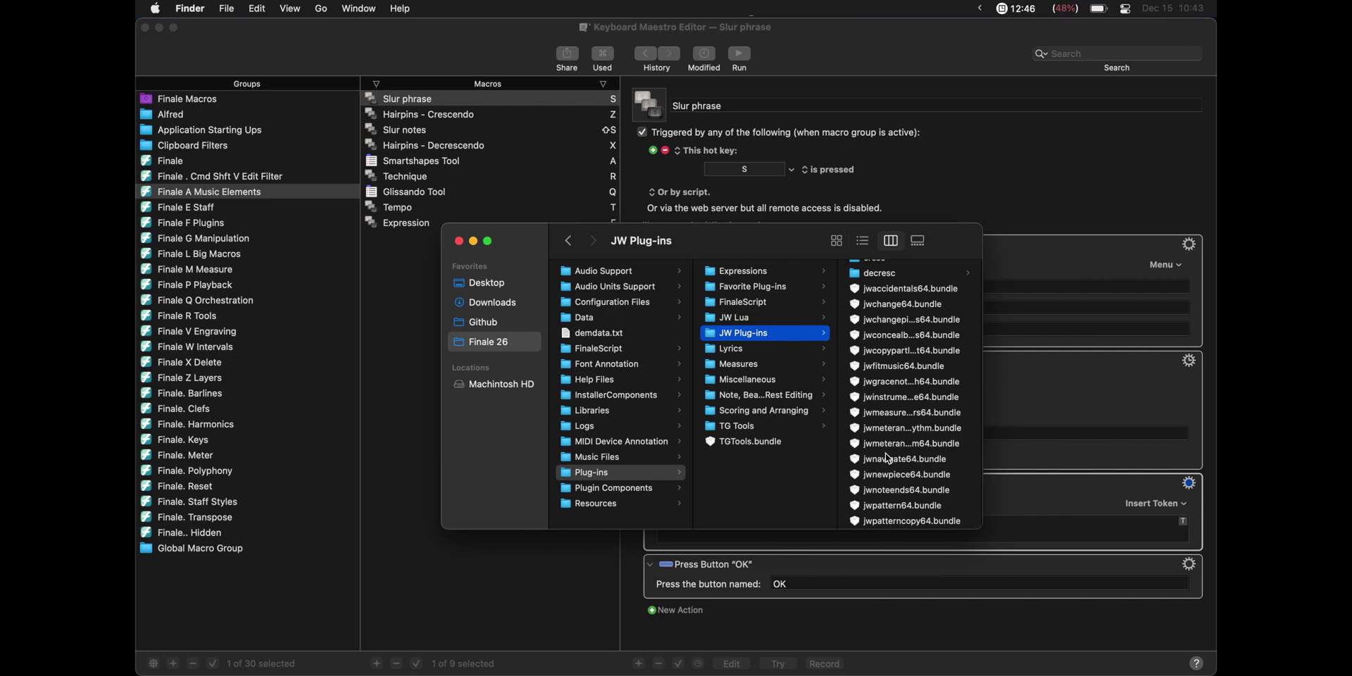
click(889, 506)
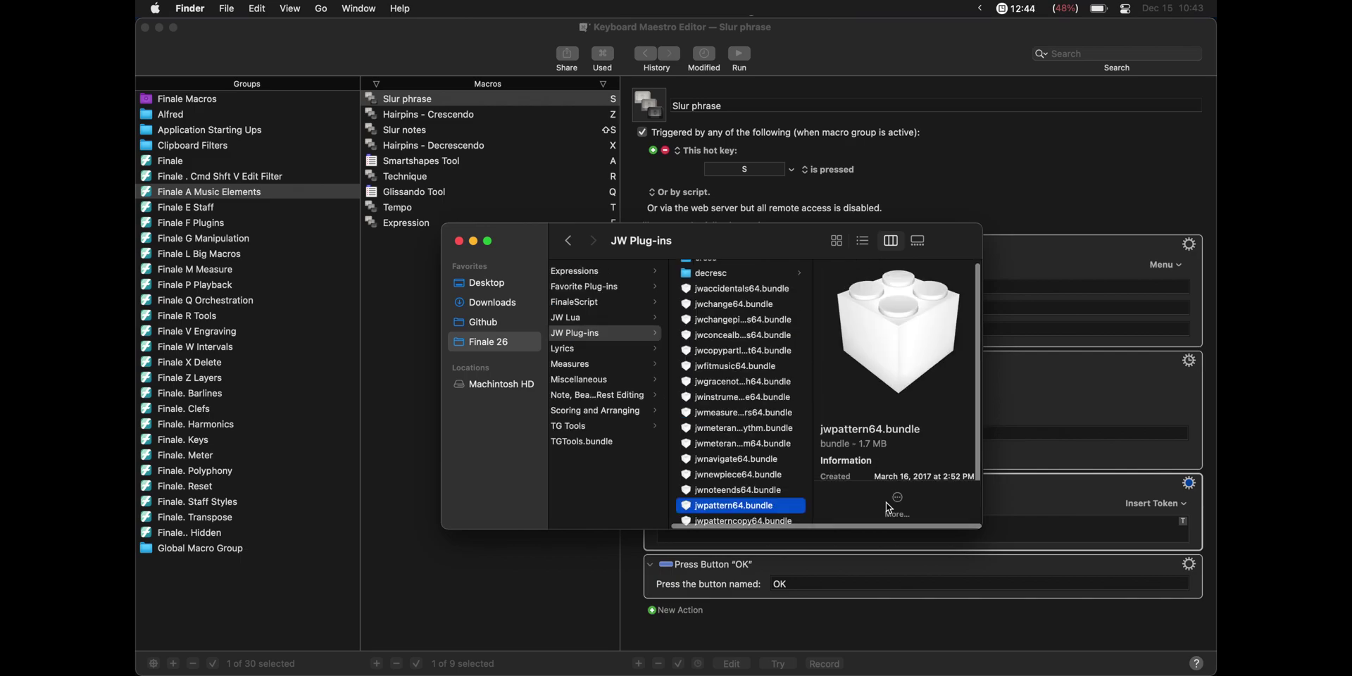
scroll(763, 473, down, 3)
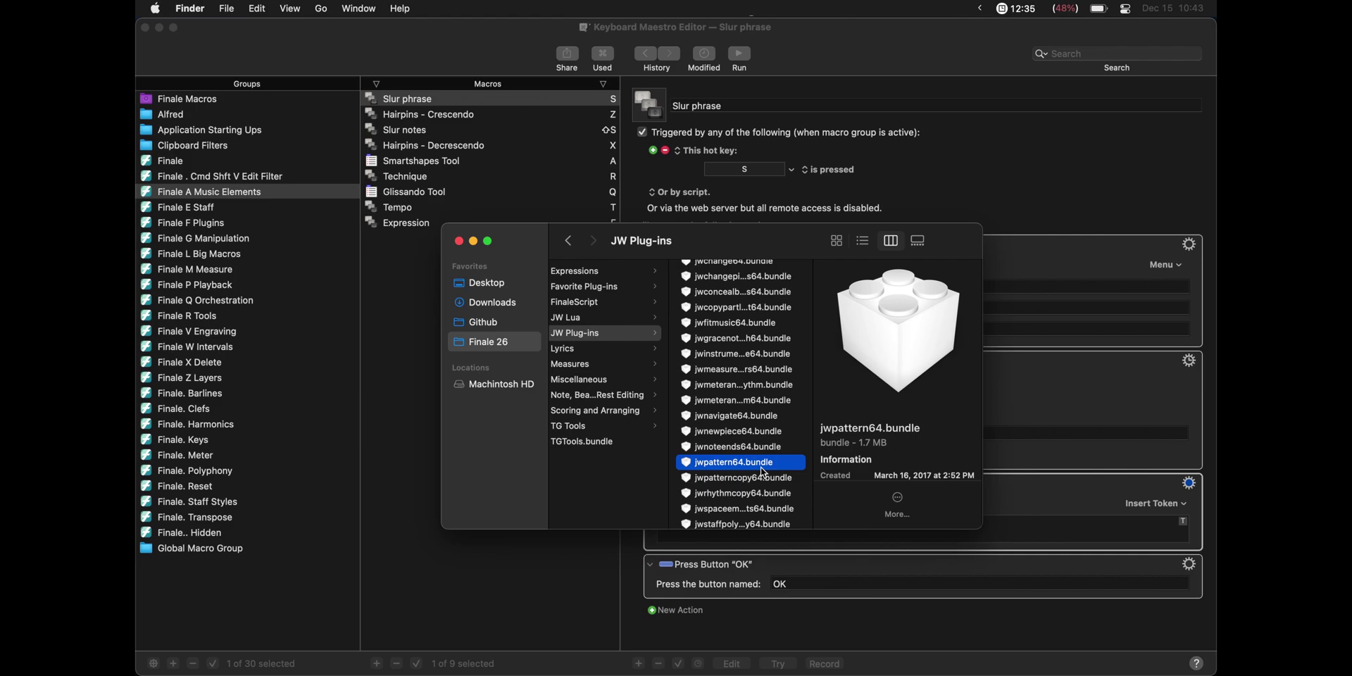
scroll(764, 473, down, 3)
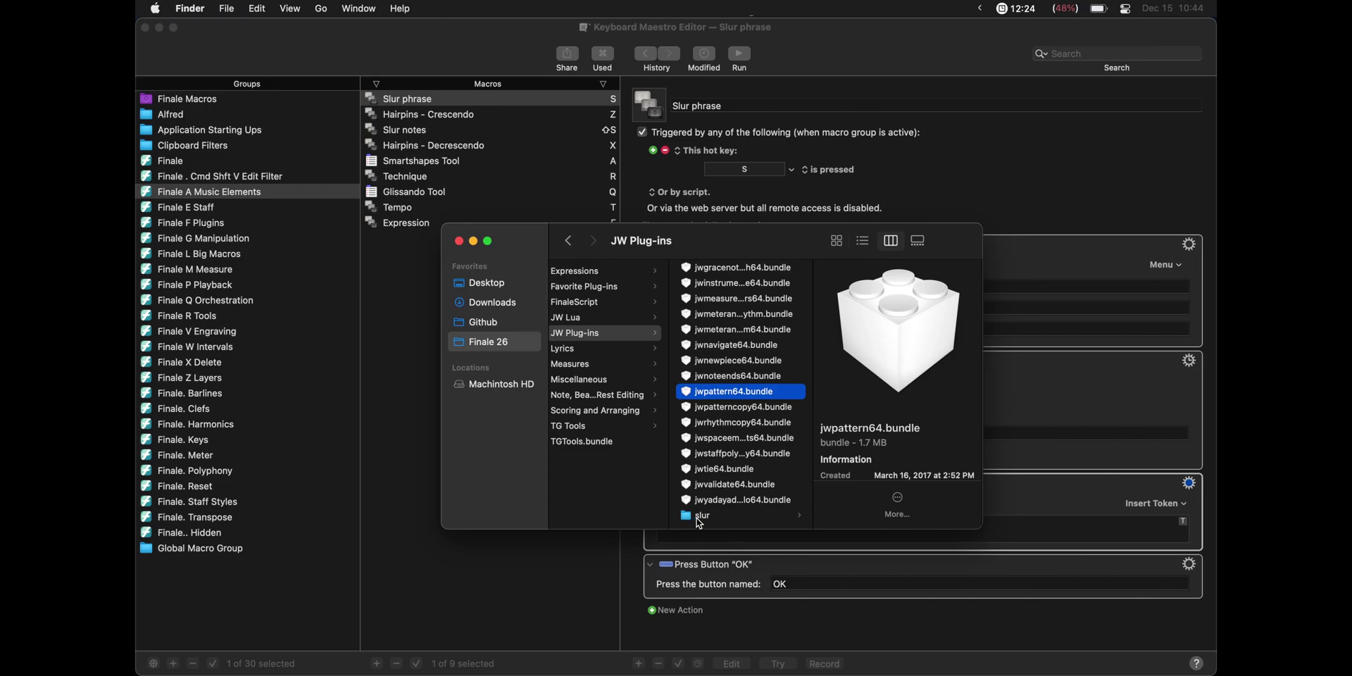
click(702, 525)
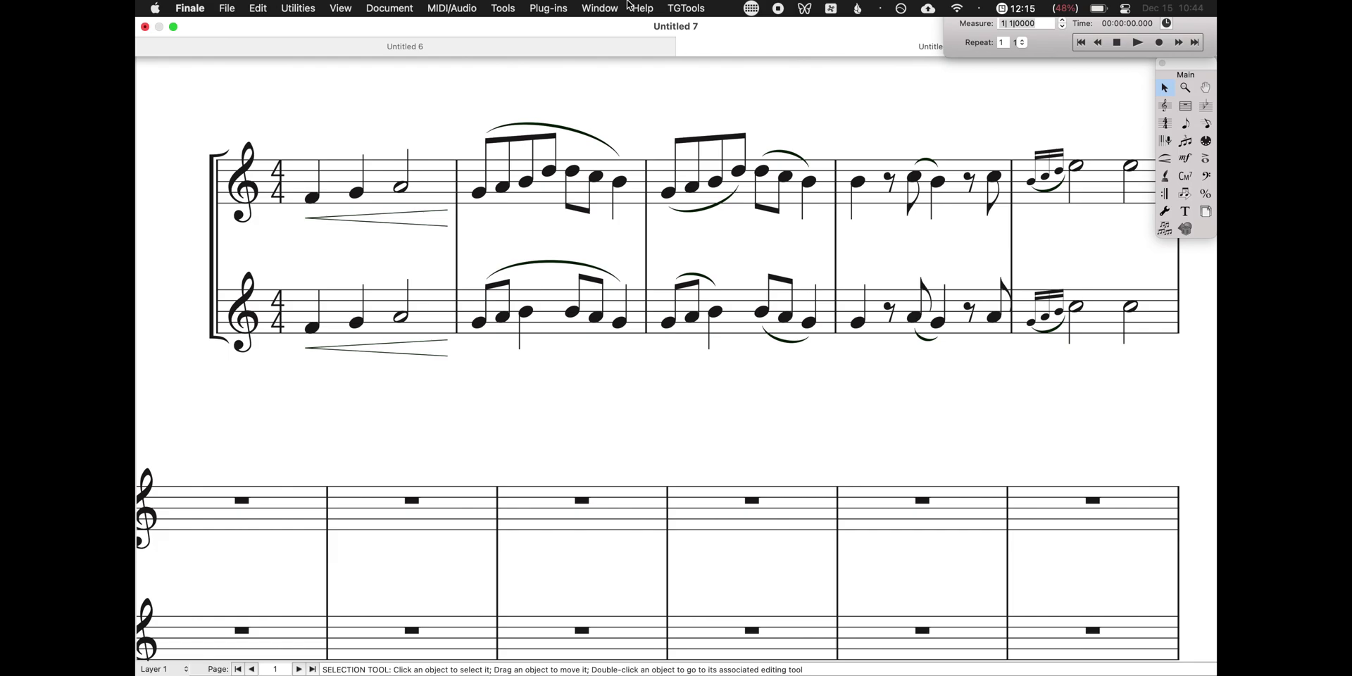
Run JW Pattern from the Plug-ins > JW Plug-ins > slur submenu
click(549, 7)
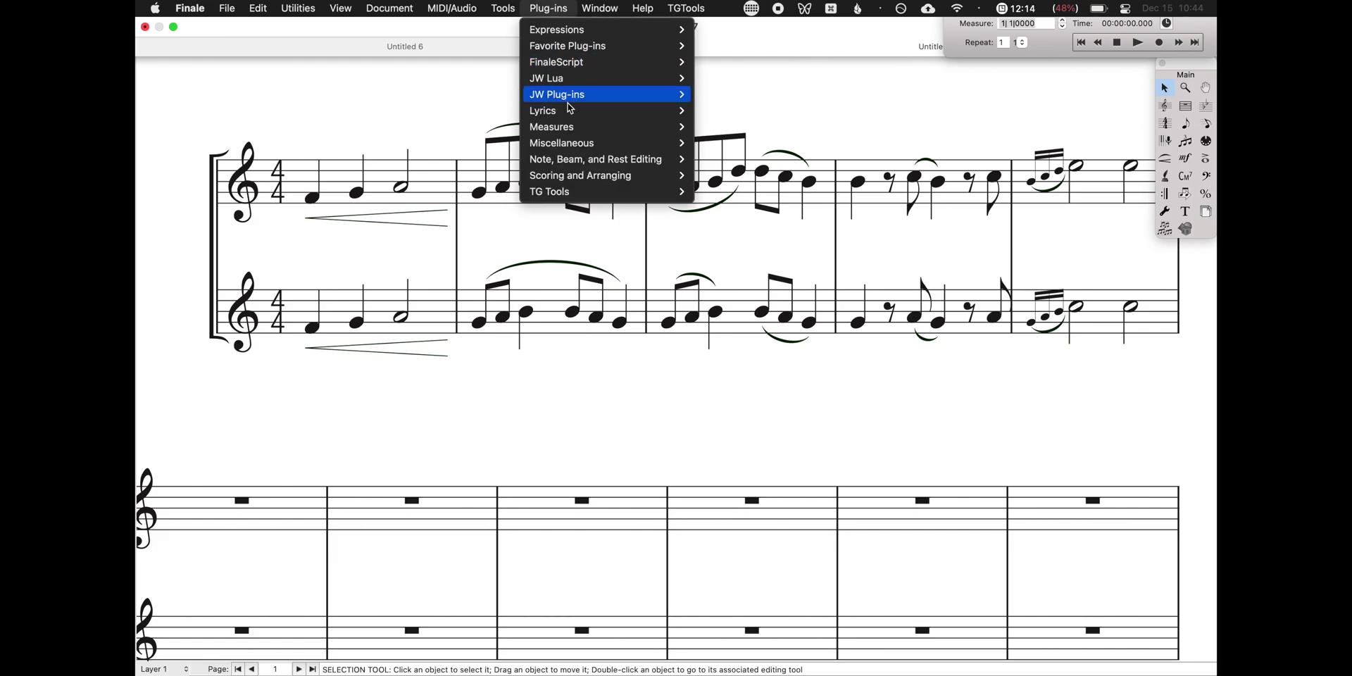
mouse_move(573, 93)
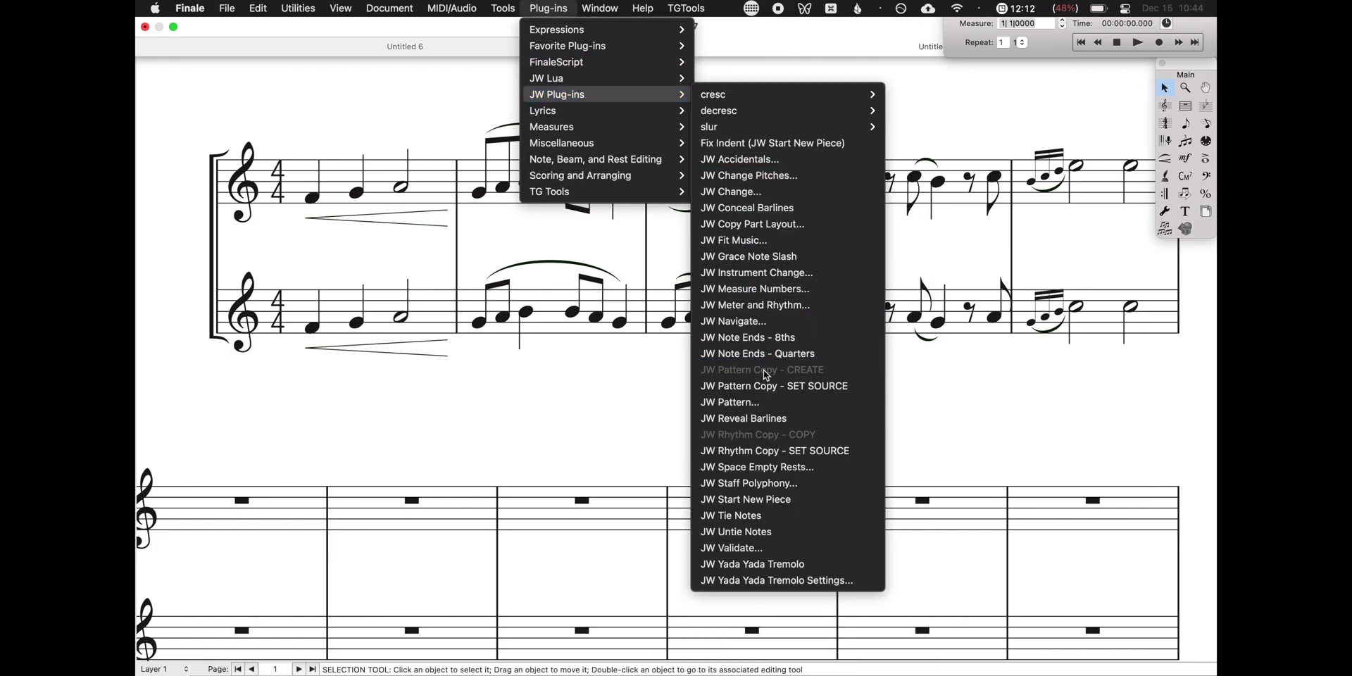
mouse_move(755, 129)
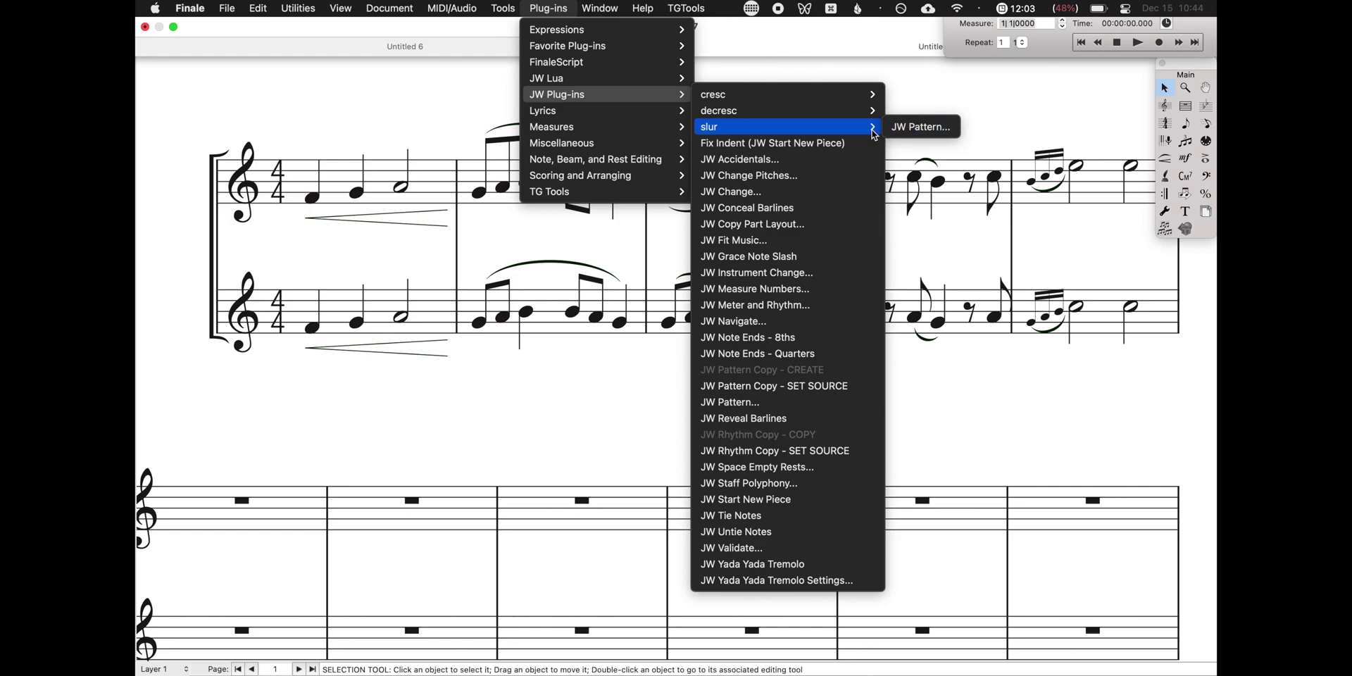
click(915, 128)
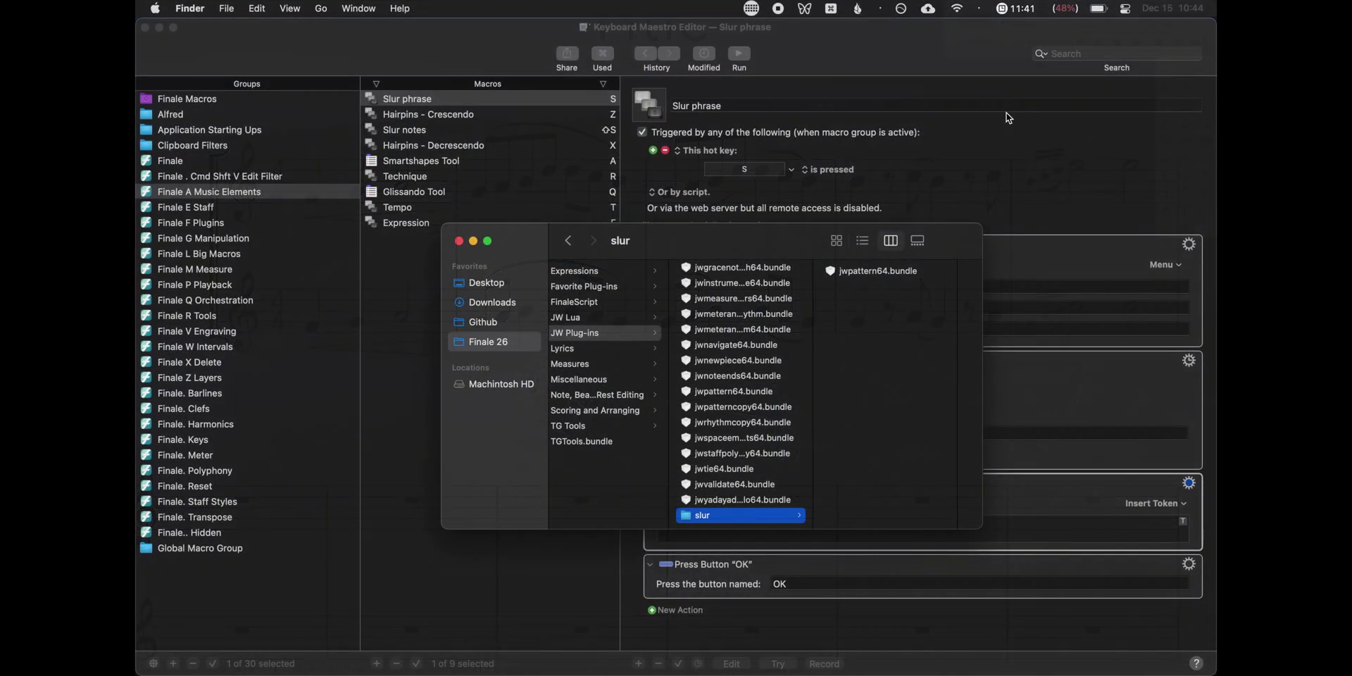
click(447, 133)
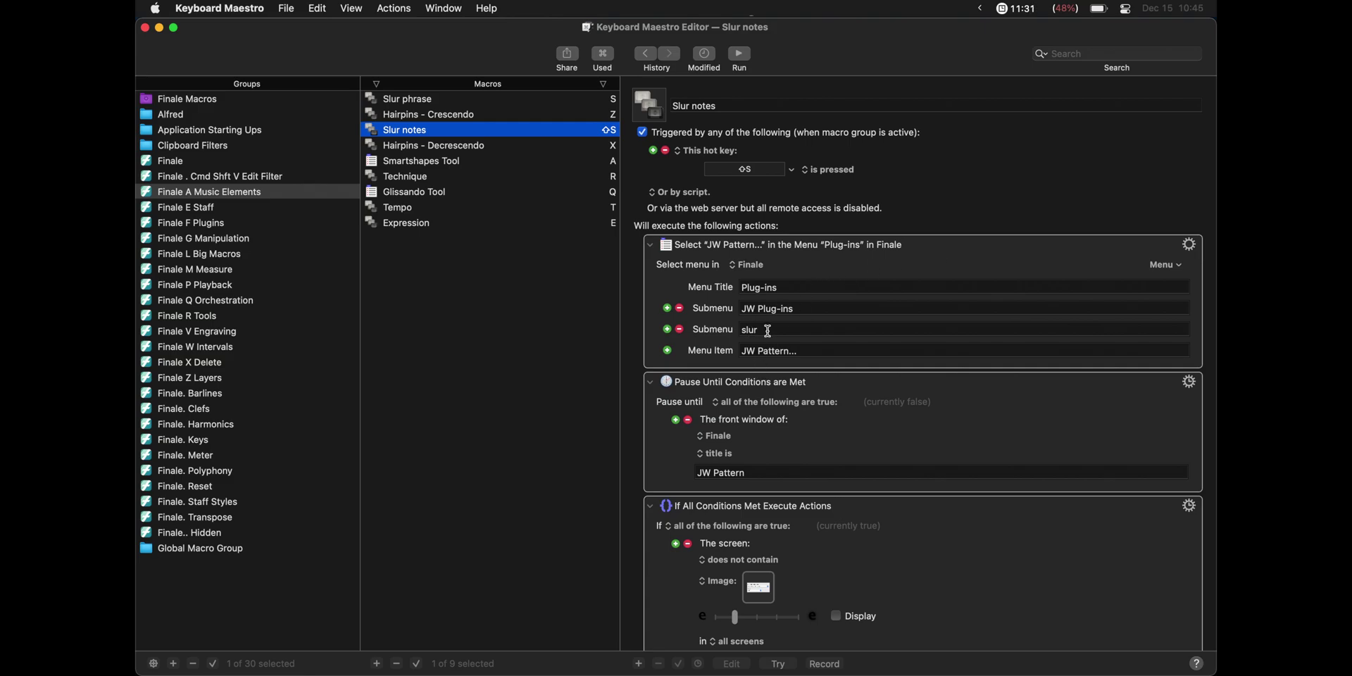
scroll(763, 334, down, 2)
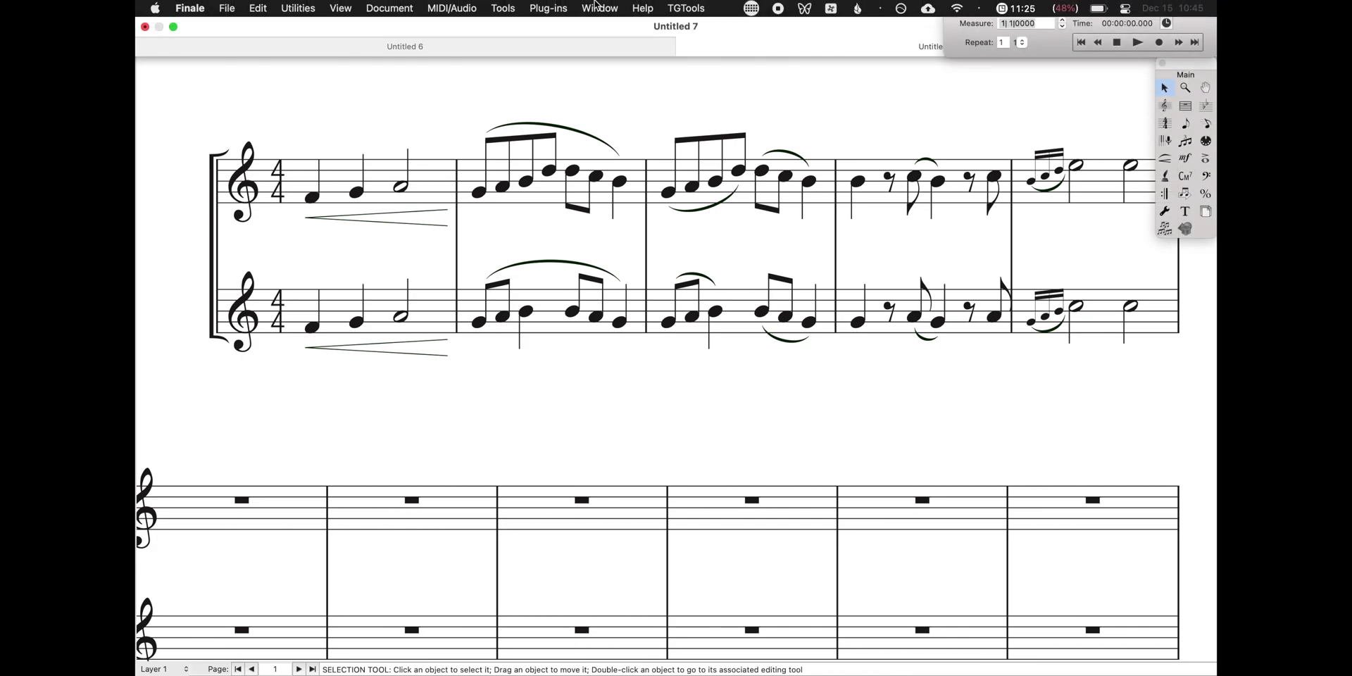
Show JW Pattern's Slurs task under Performance Notation and review placement styles, keeping Full Phrase (Until Rest)
click(548, 8)
mouse_move(633, 109)
click(732, 109)
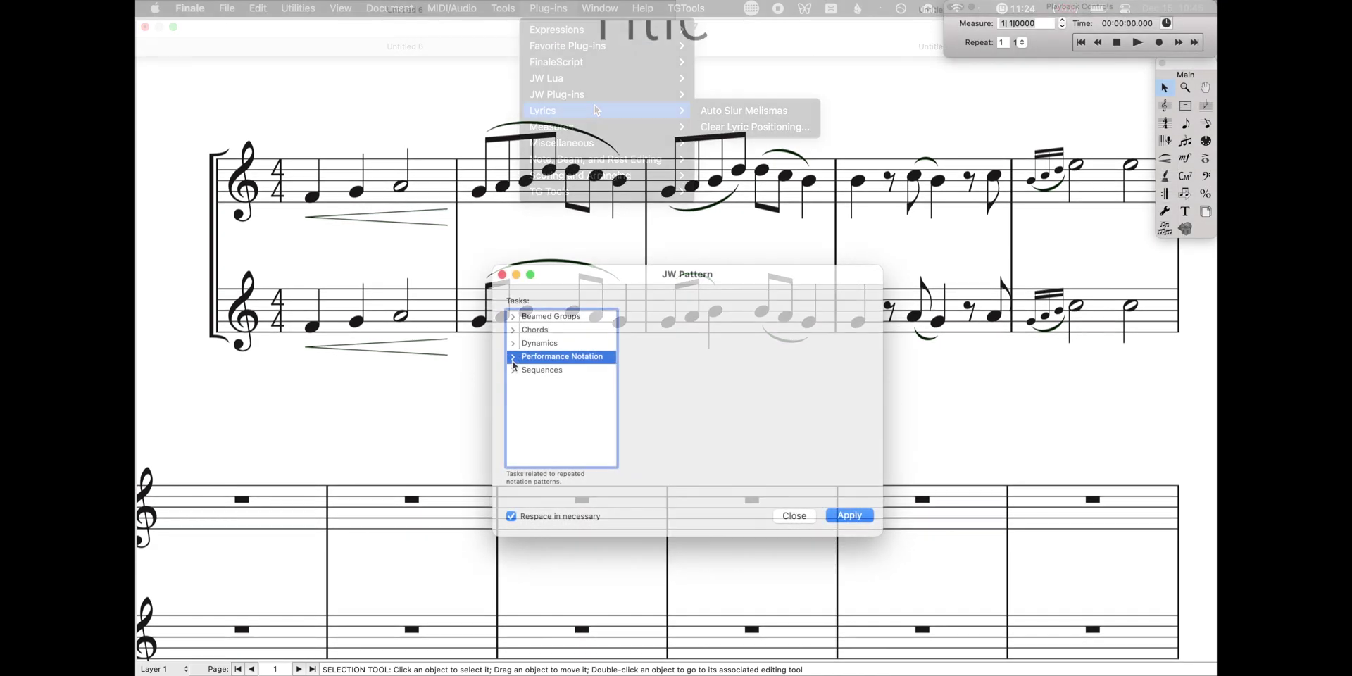
click(513, 357)
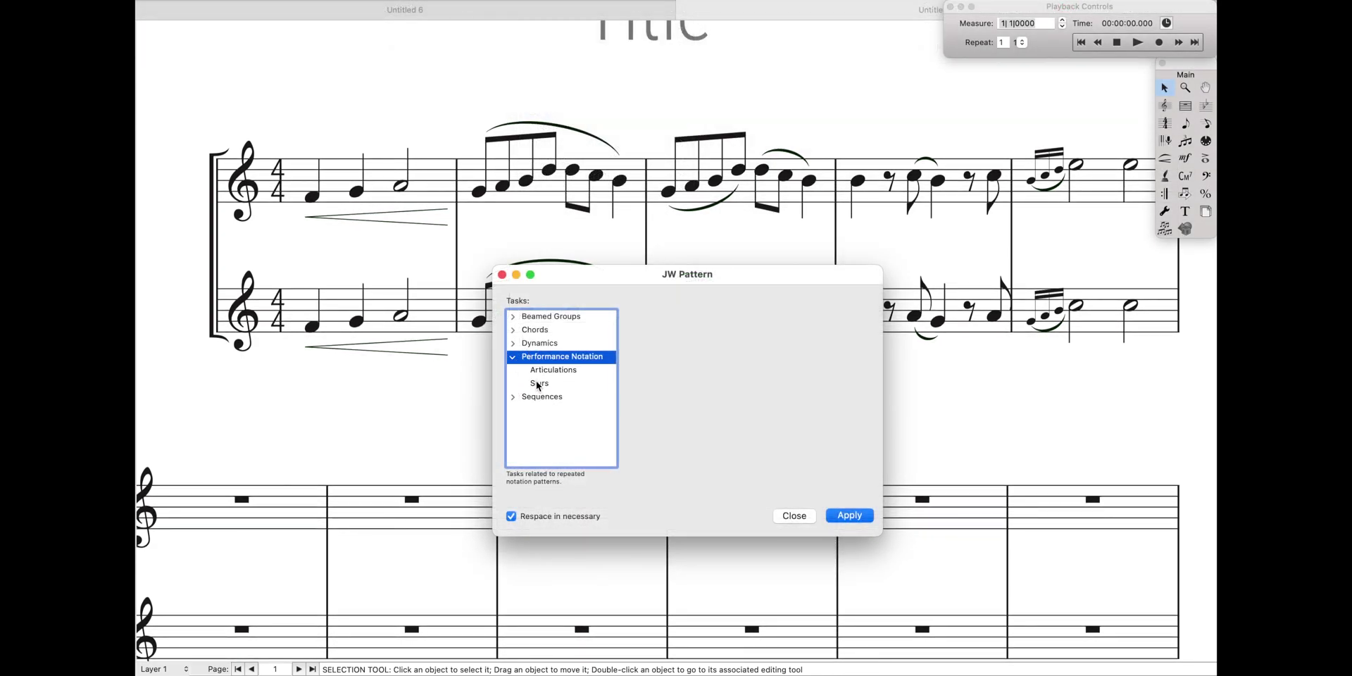
click(537, 384)
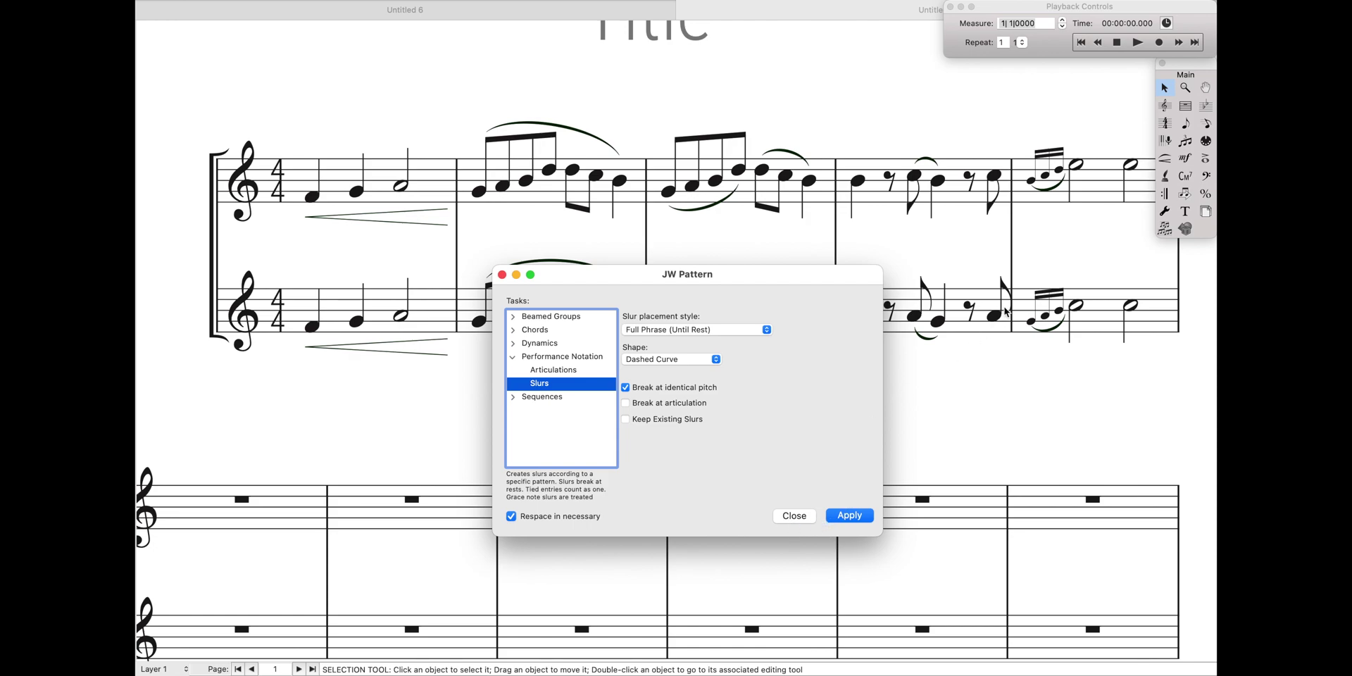
click(687, 335)
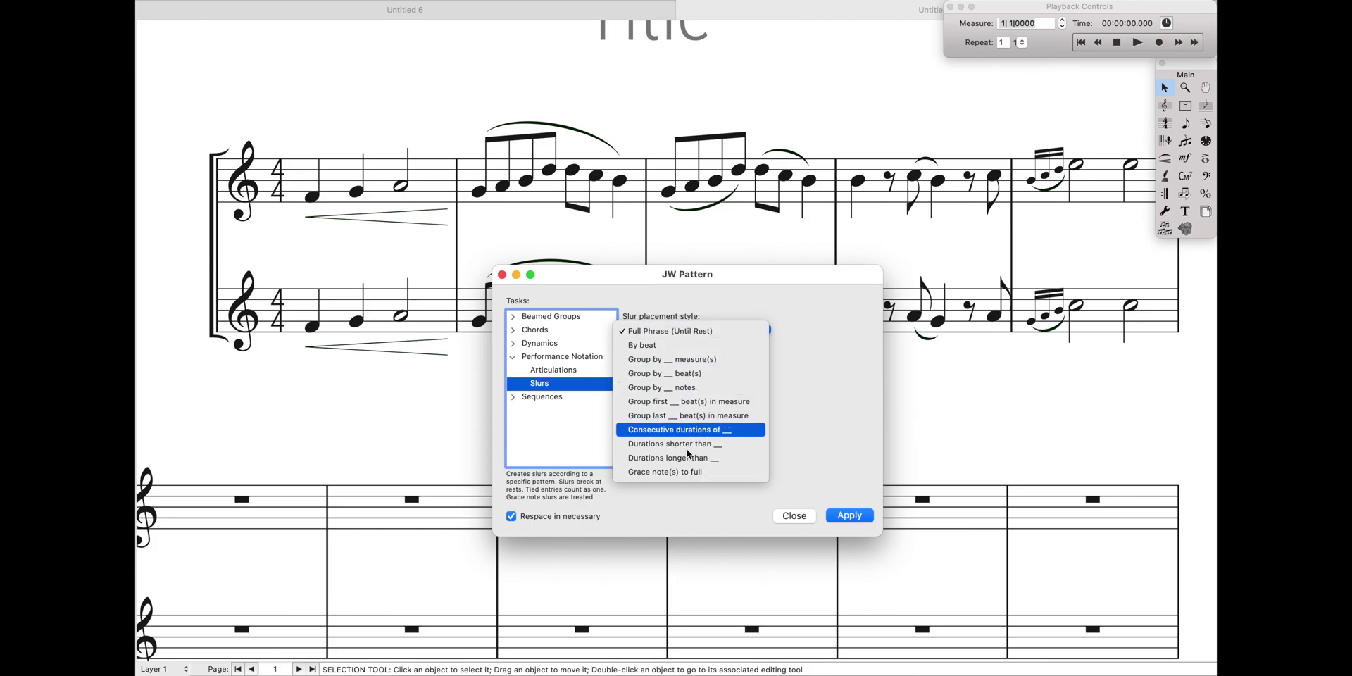
click(805, 428)
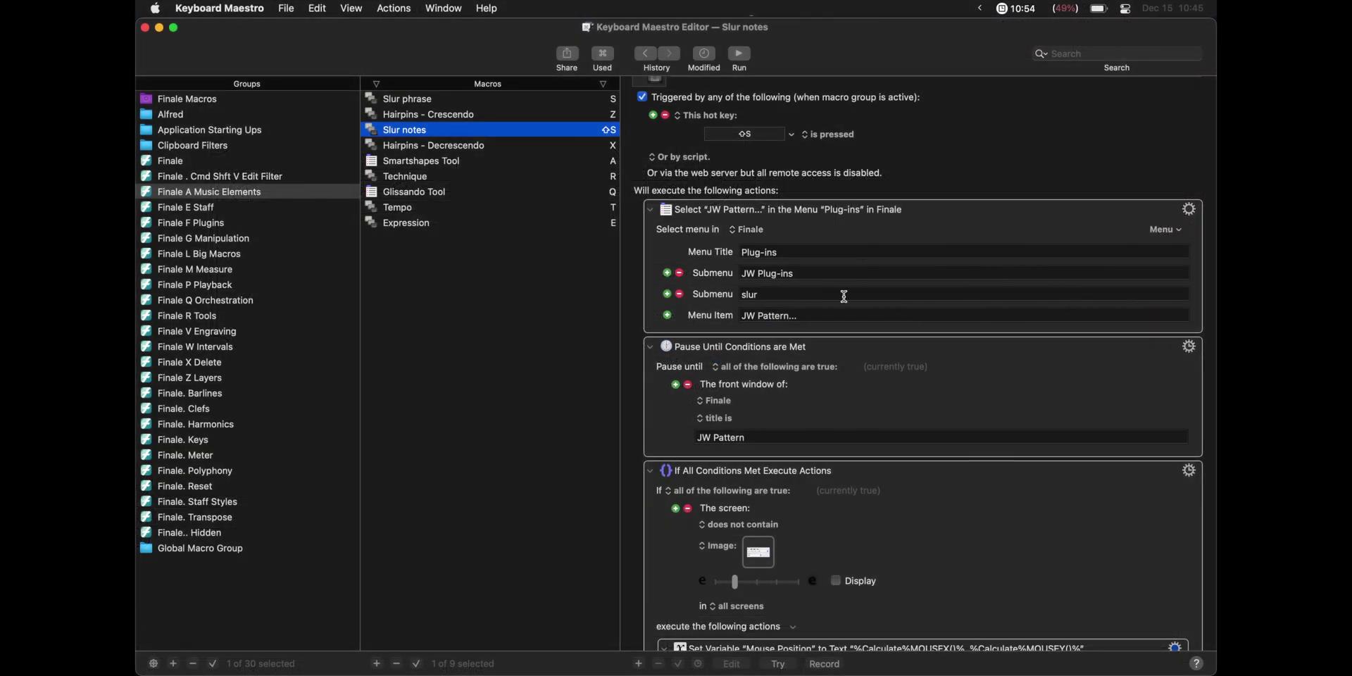
click(833, 349)
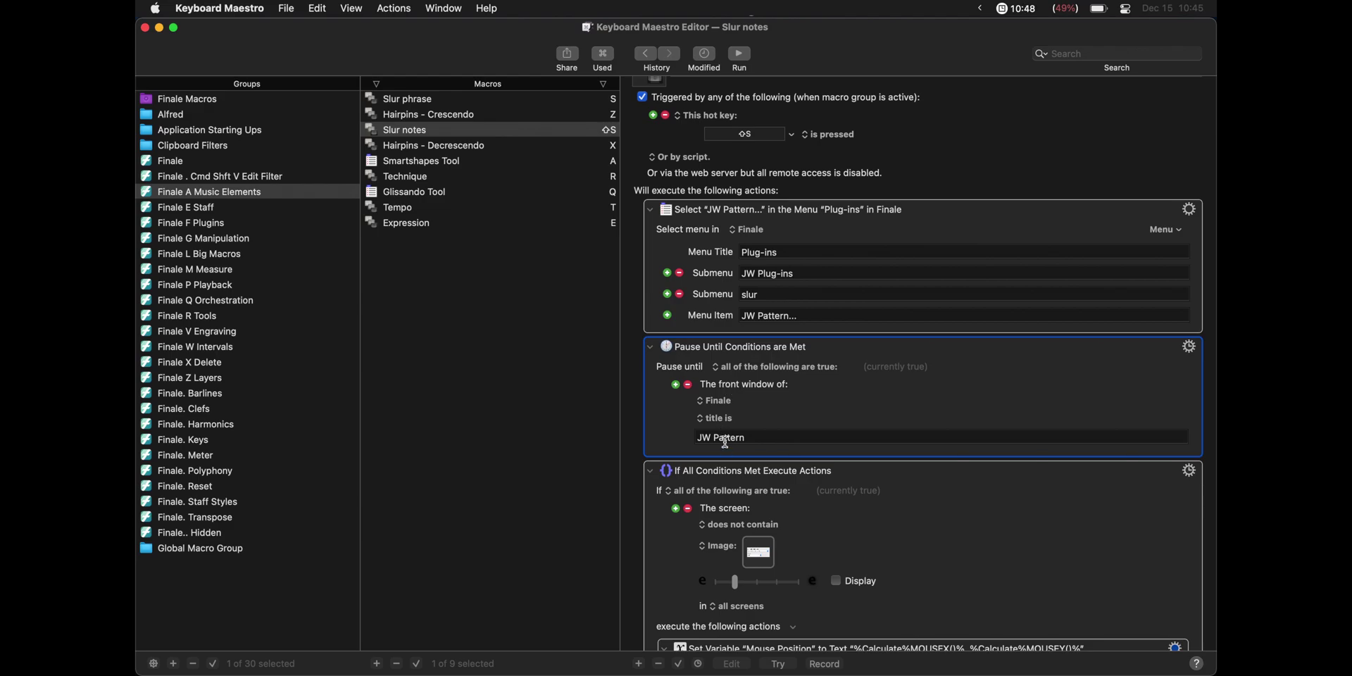
scroll(734, 445, down, 3)
scroll(737, 449, down, 1)
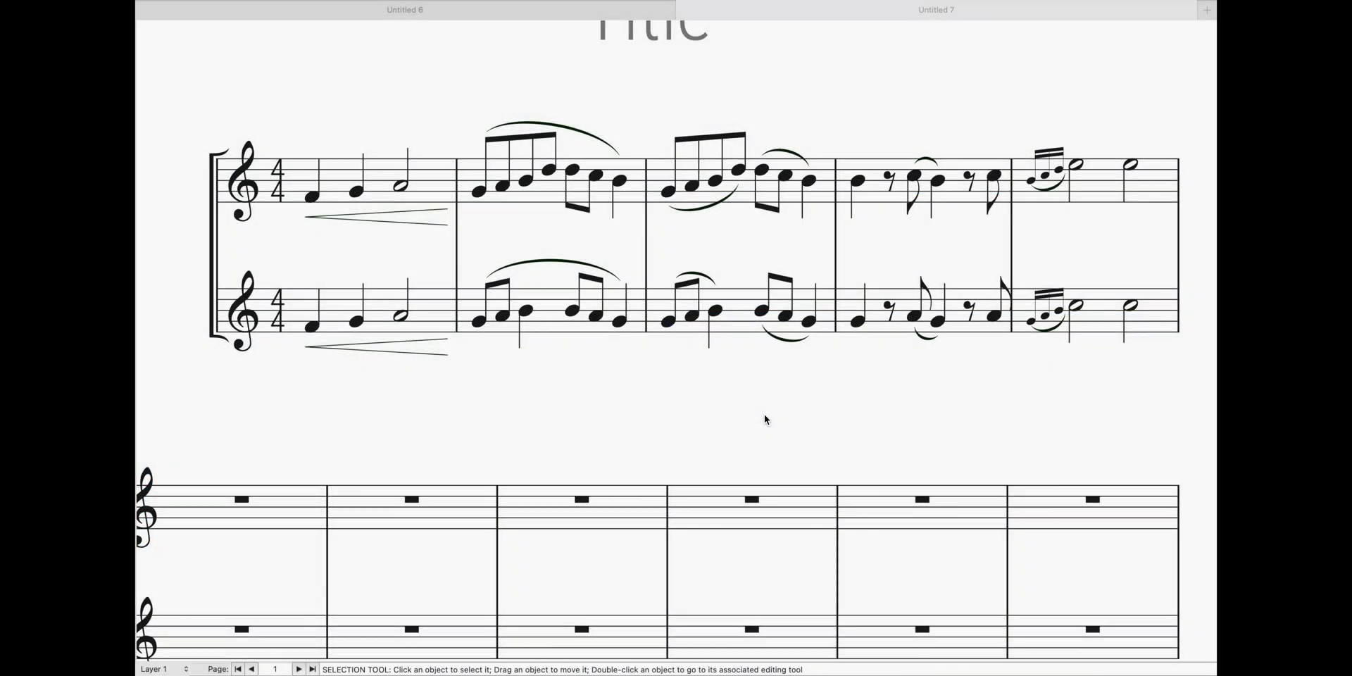
key(shift+s)
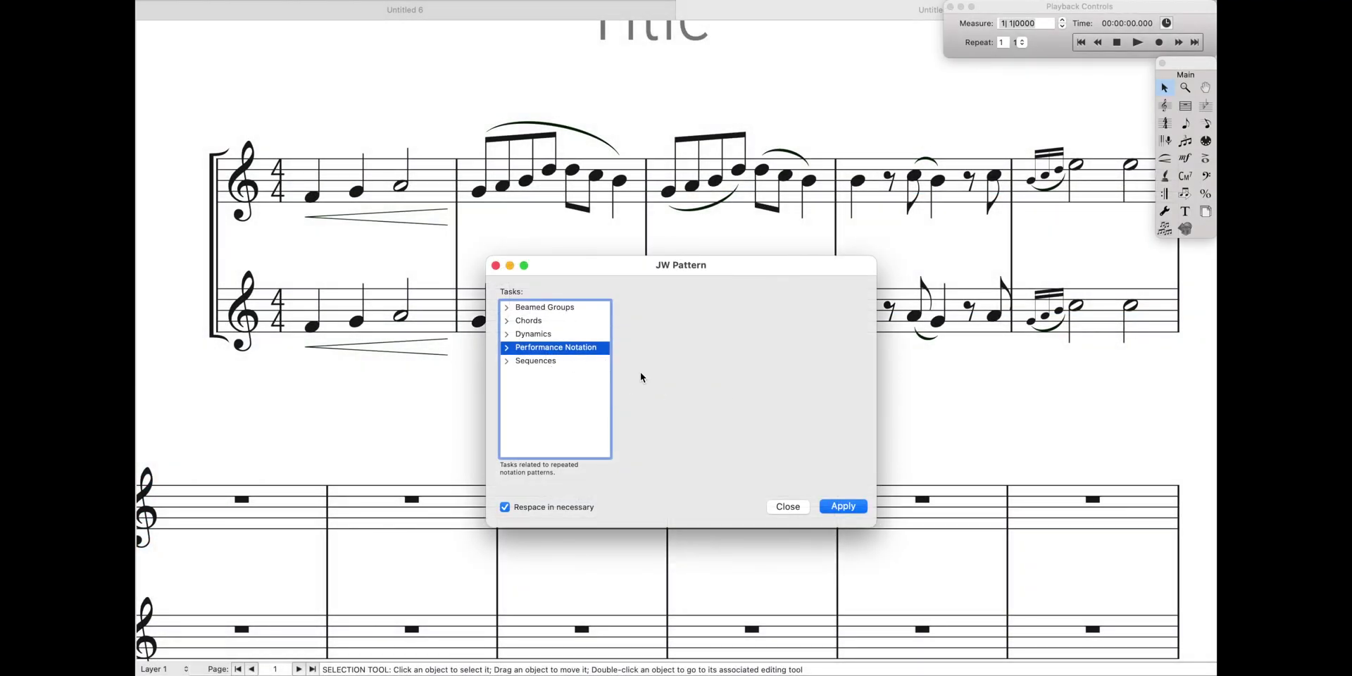
click(506, 347)
click(533, 374)
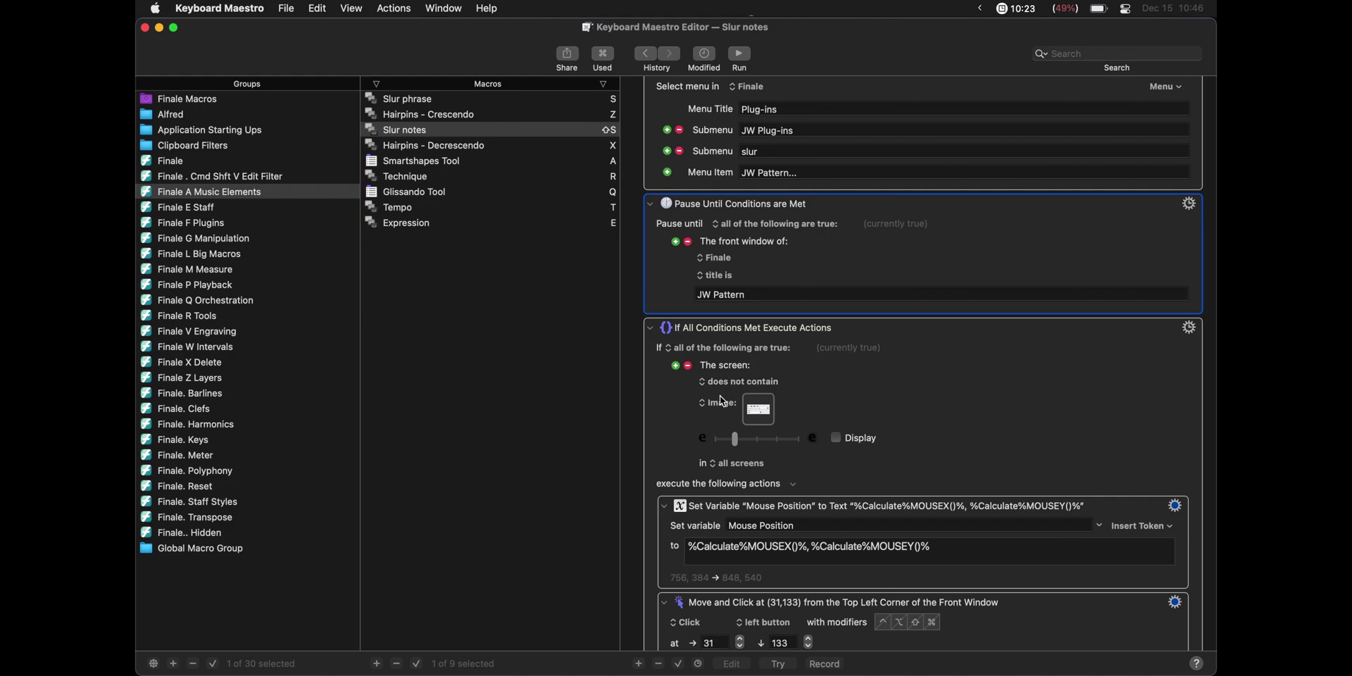
scroll(771, 418, down, 5)
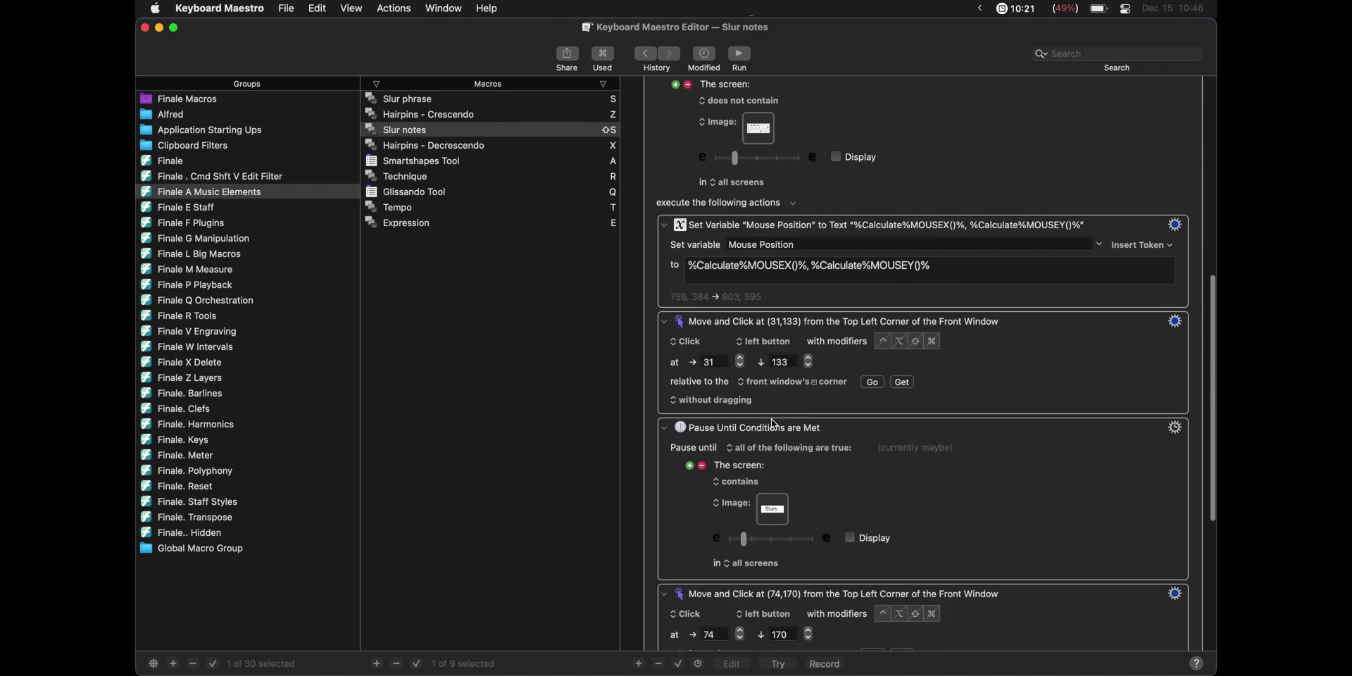
scroll(803, 478, down, 5)
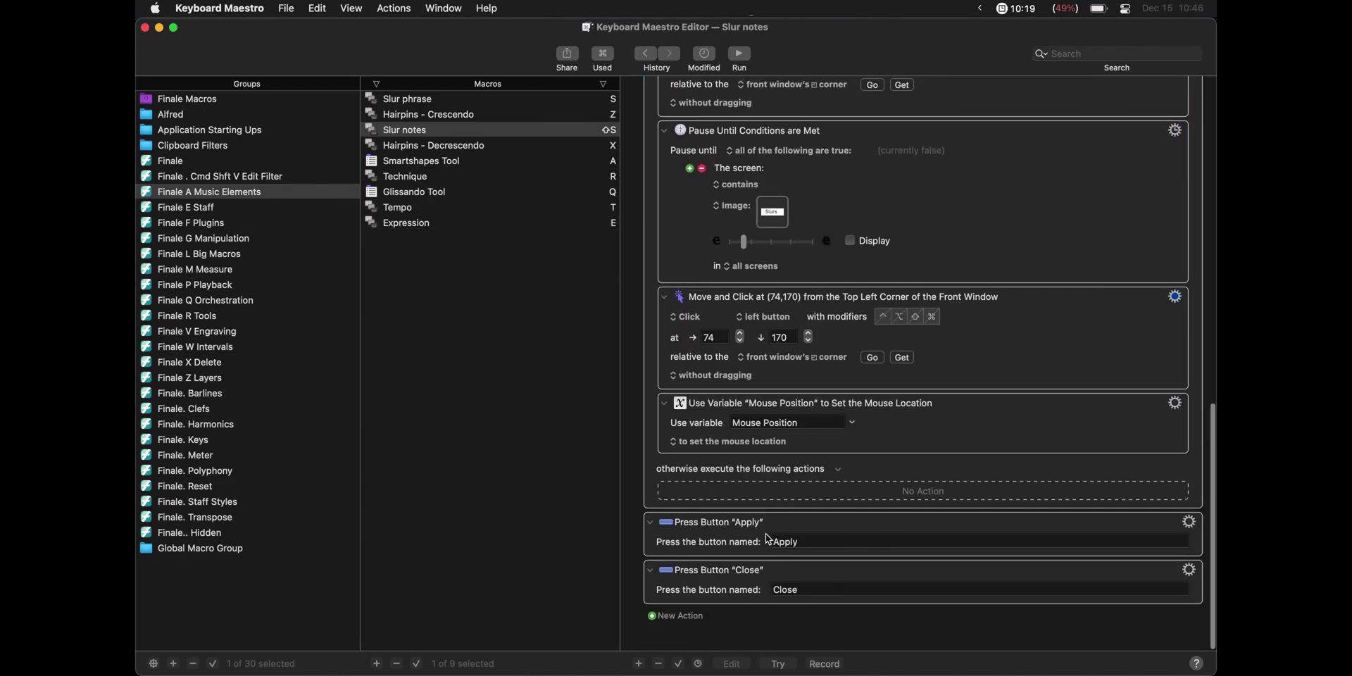
Capture a window screenshot of the JW Pattern plug-in
scroll(754, 573, up, 10)
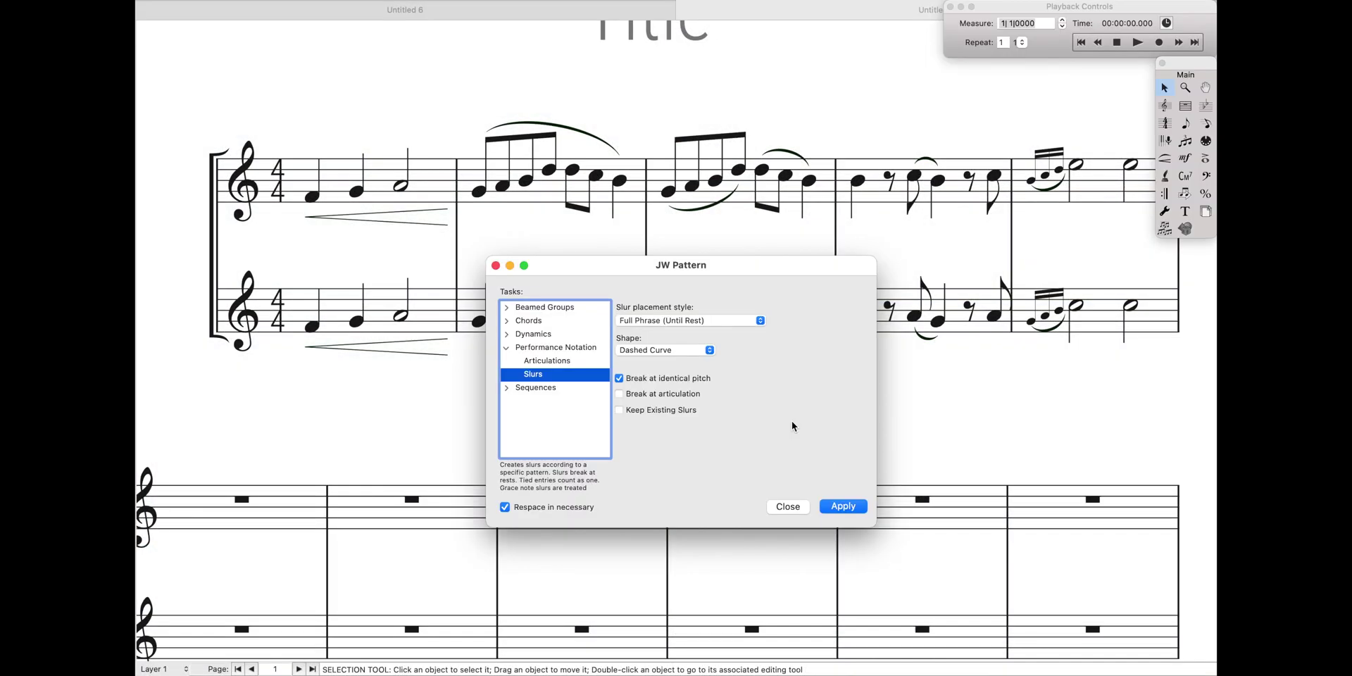
key(super+shift+4)
key(space)
click(744, 427)
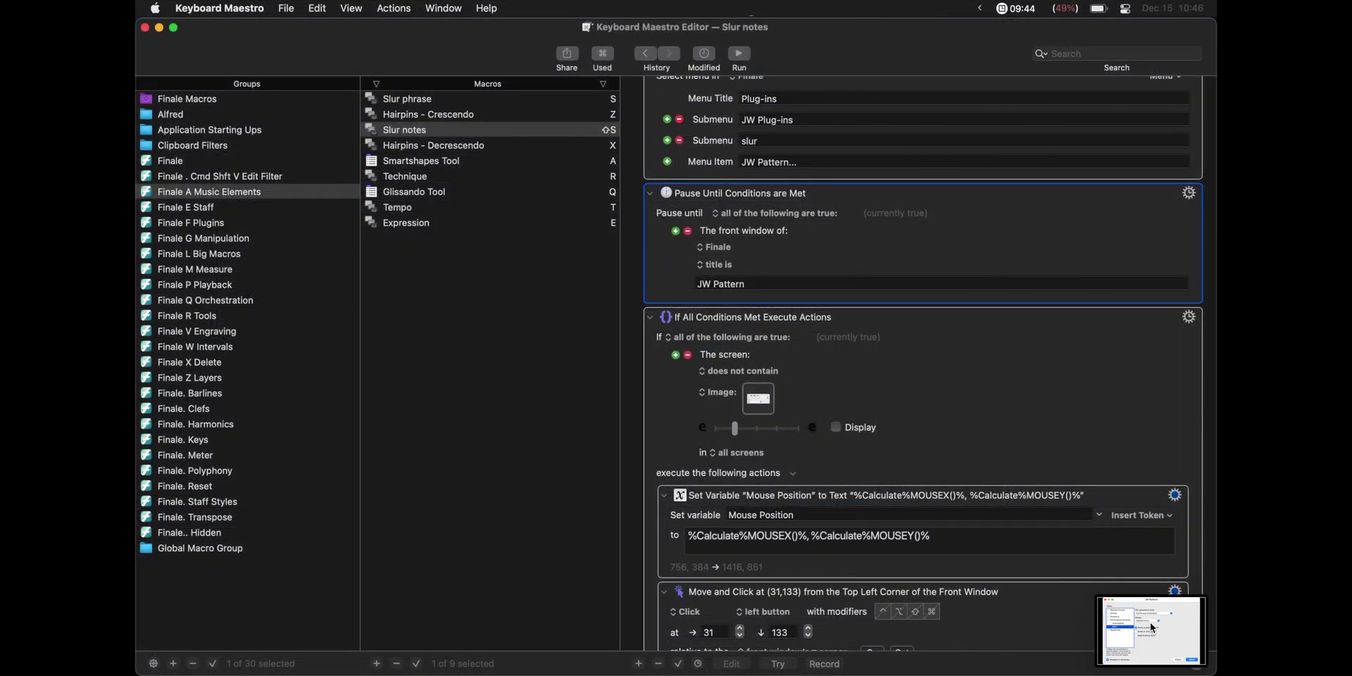
drag(1147, 623, 758, 402)
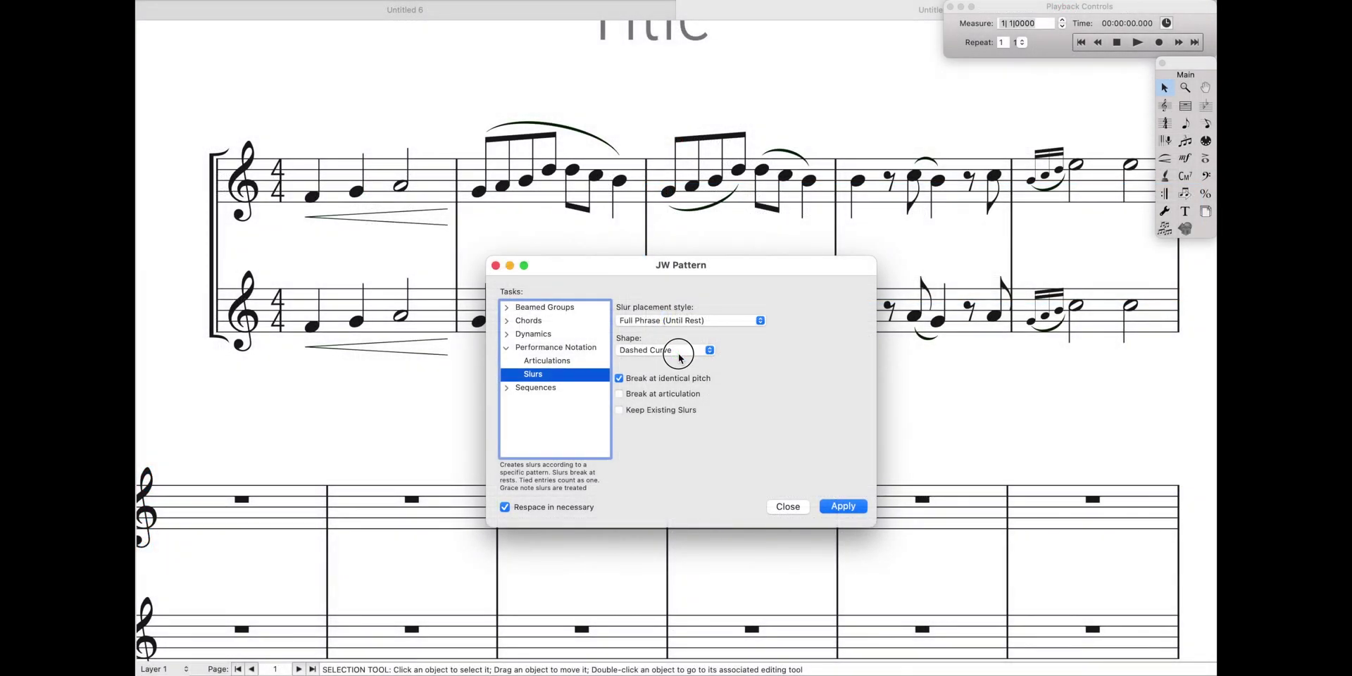
Set the slur shape to Slur and capture a small image of the plug-in window's corner
click(673, 350)
click(670, 339)
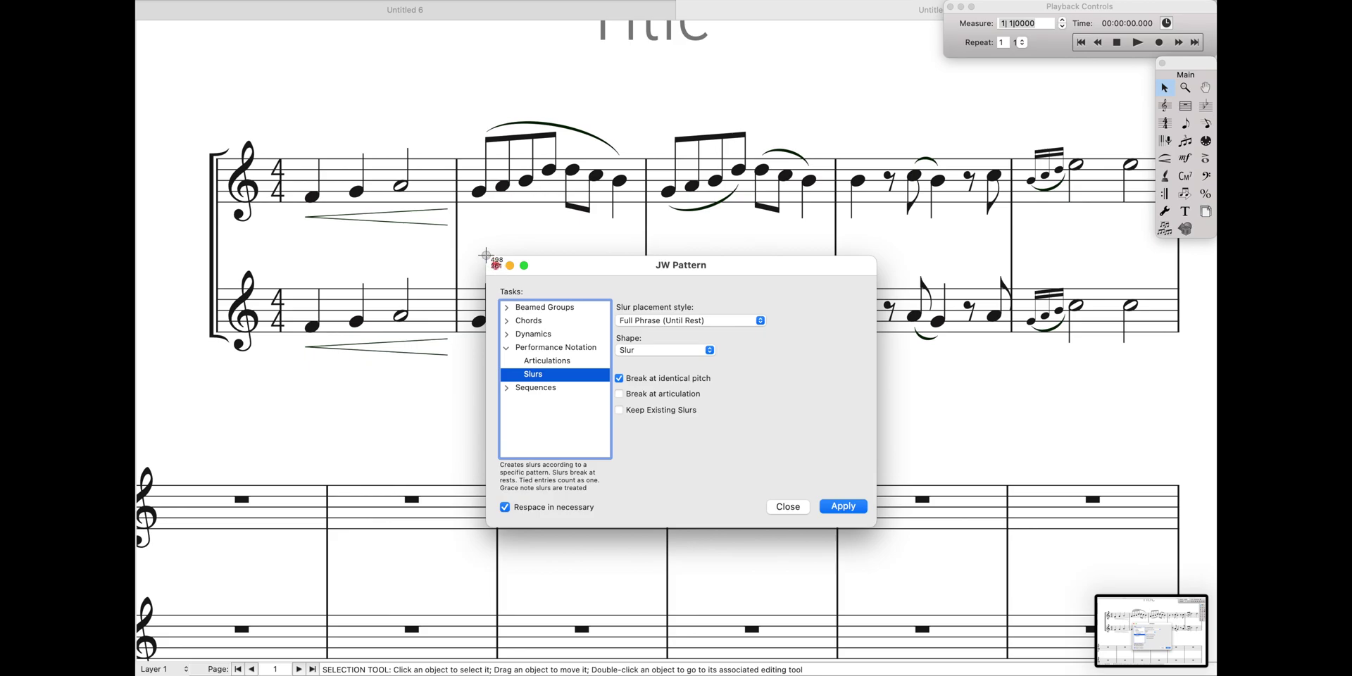
drag(485, 255, 521, 368)
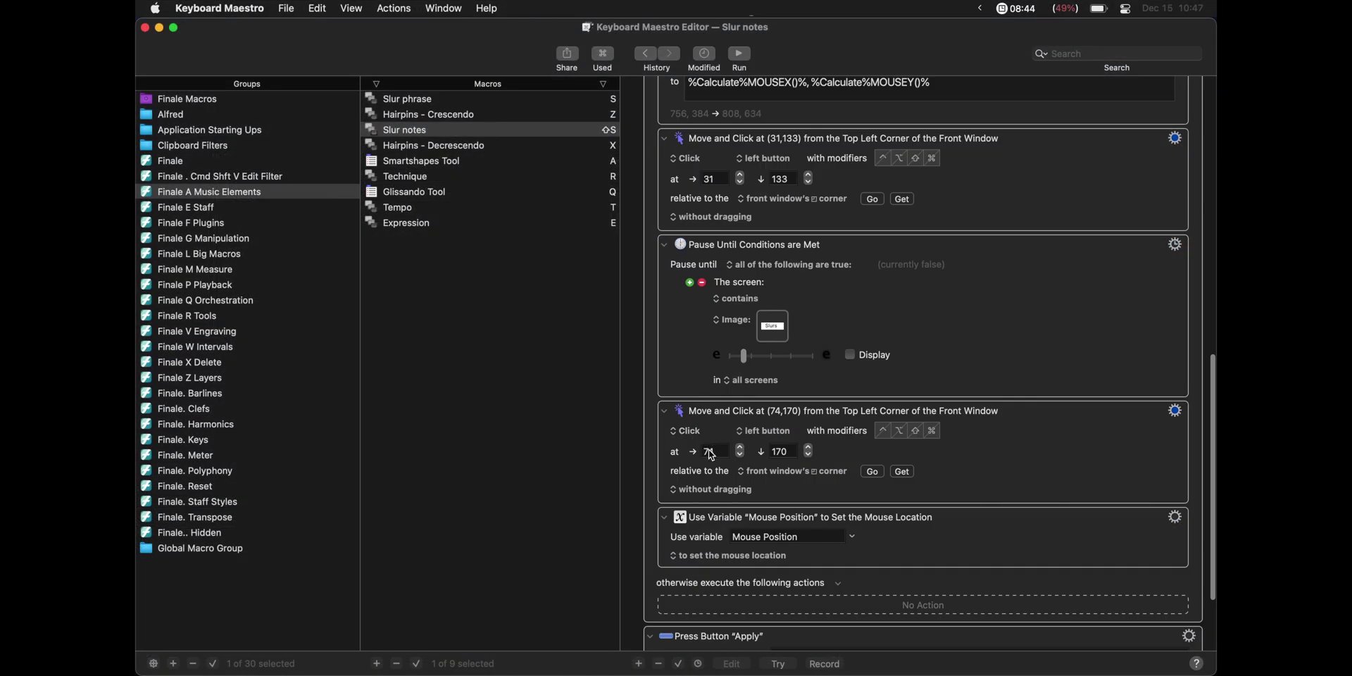
scroll(783, 464, down, 3)
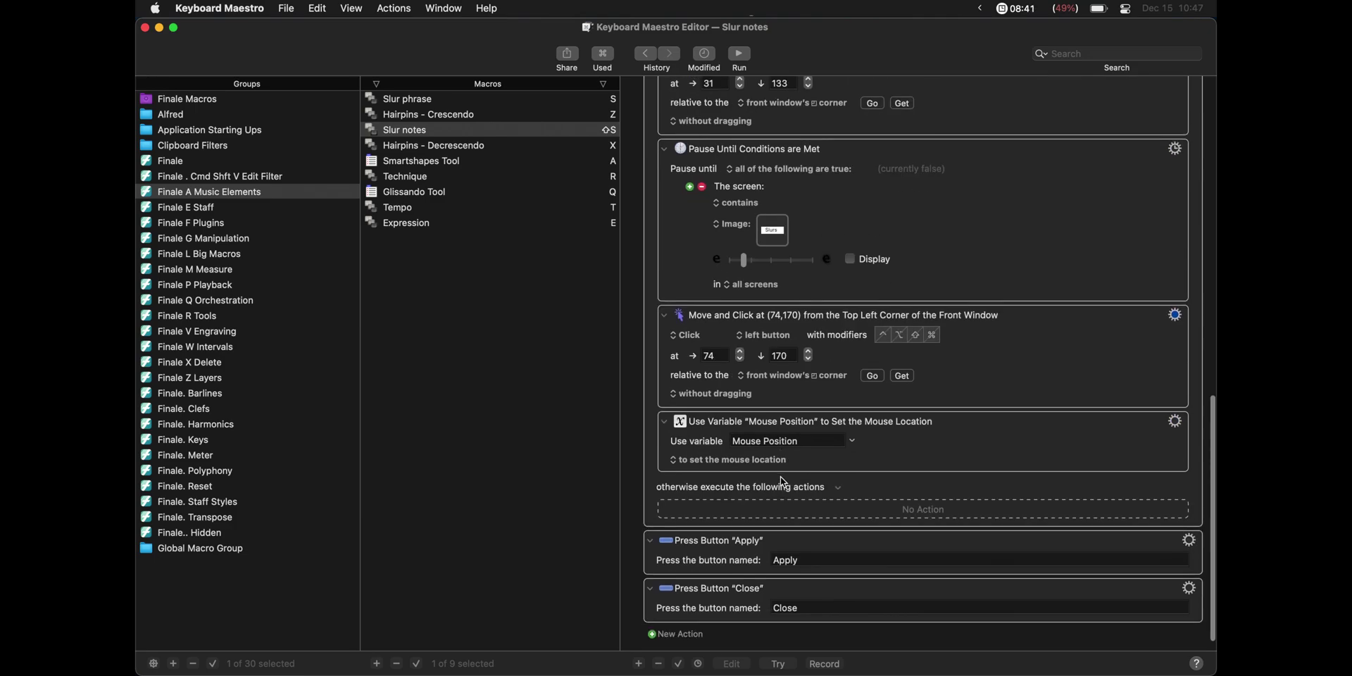
scroll(816, 486, up, 5)
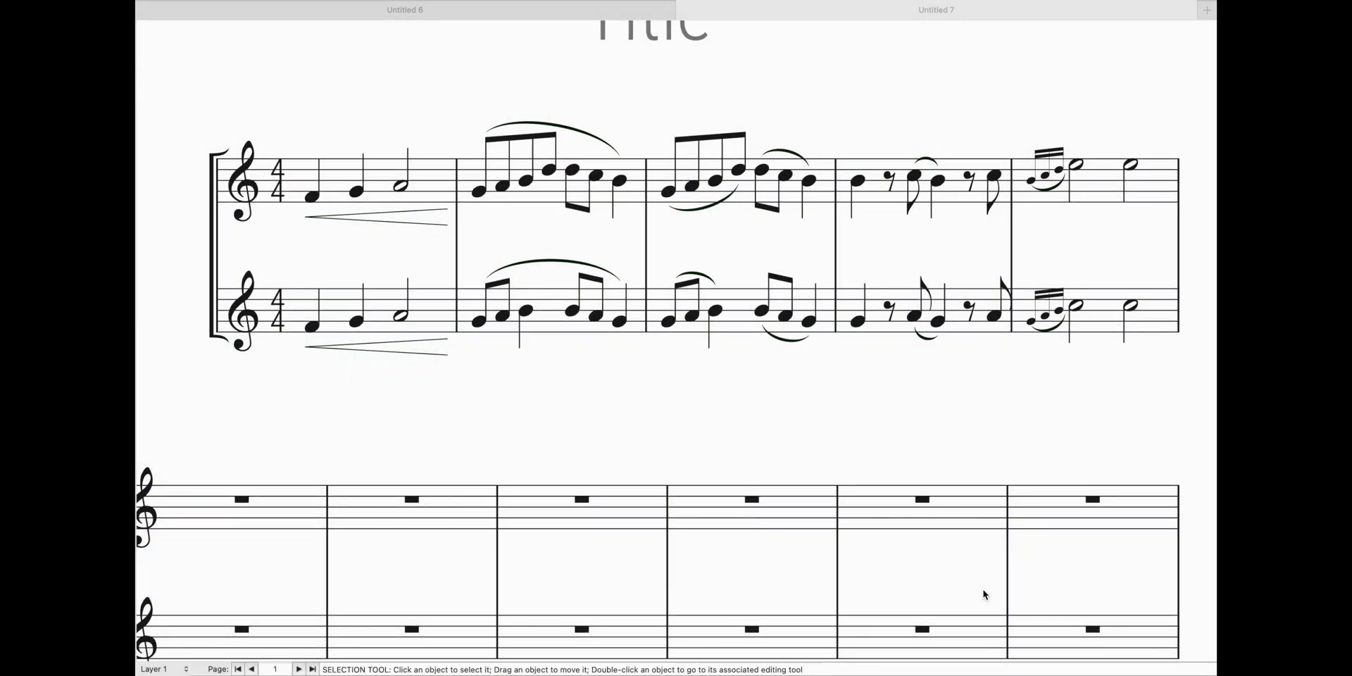
Test that Shift-S brings up the JW Pattern slur options, then close the plug-in
key(shift+s)
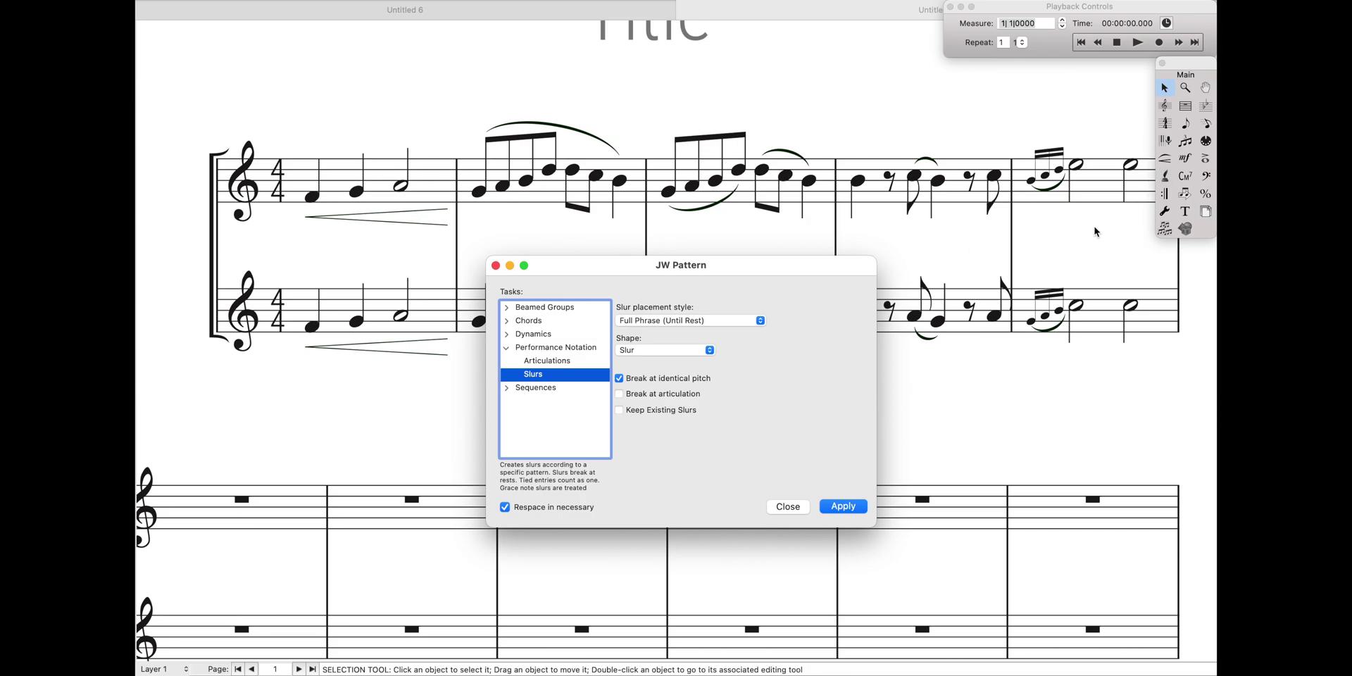
click(843, 506)
click(788, 506)
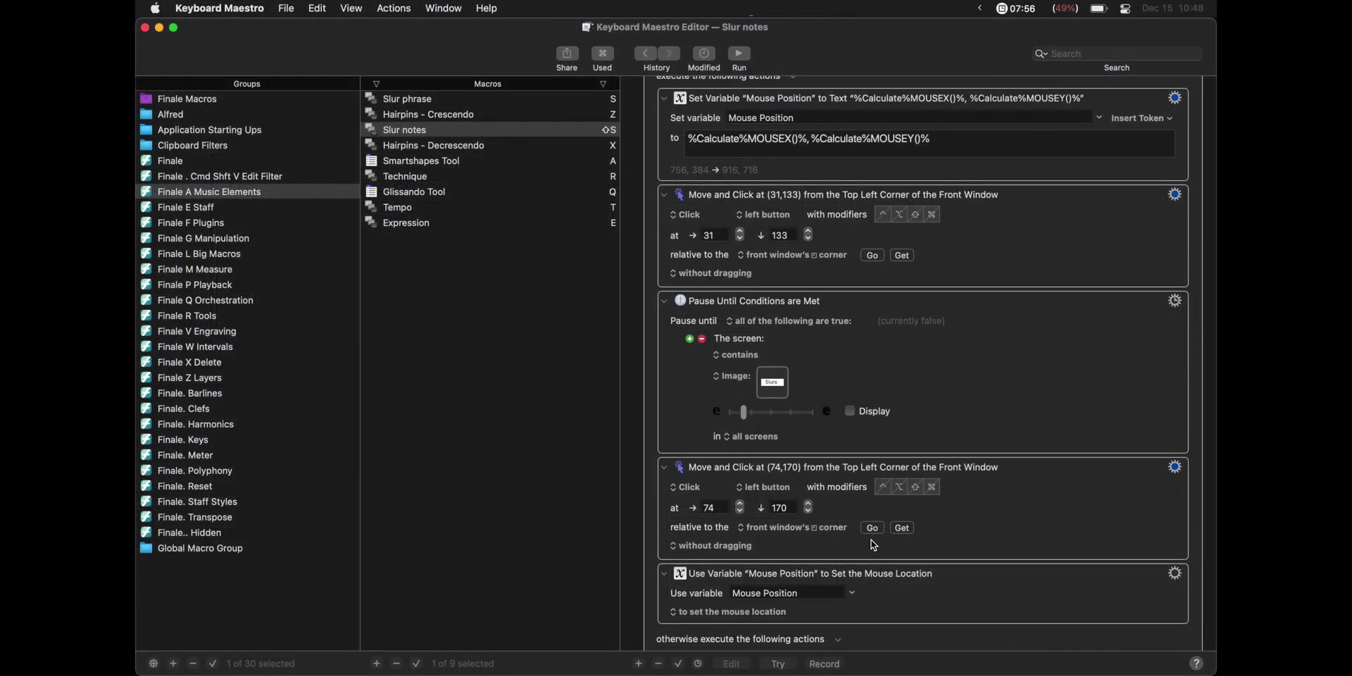
scroll(873, 545, up, 10)
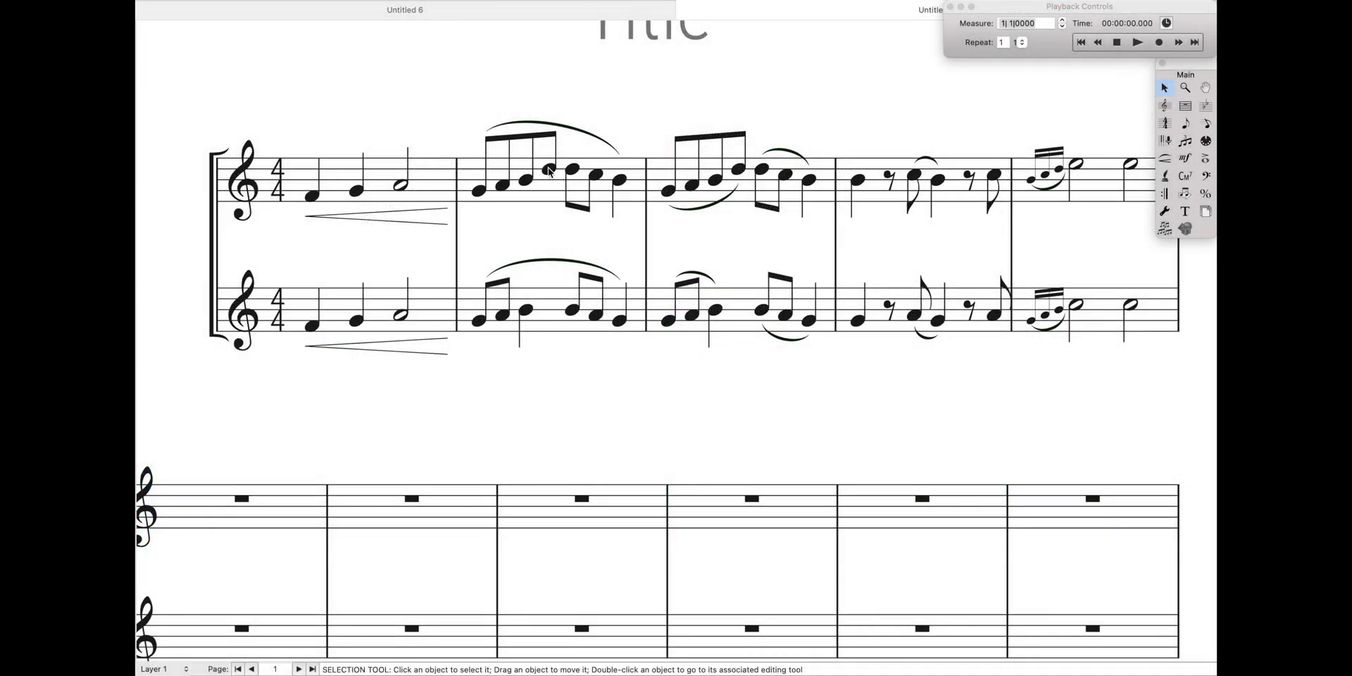
Select measure 2 in both staves and apply short note slurs with the slur-notes hot key
click(574, 188)
shift+click(590, 330)
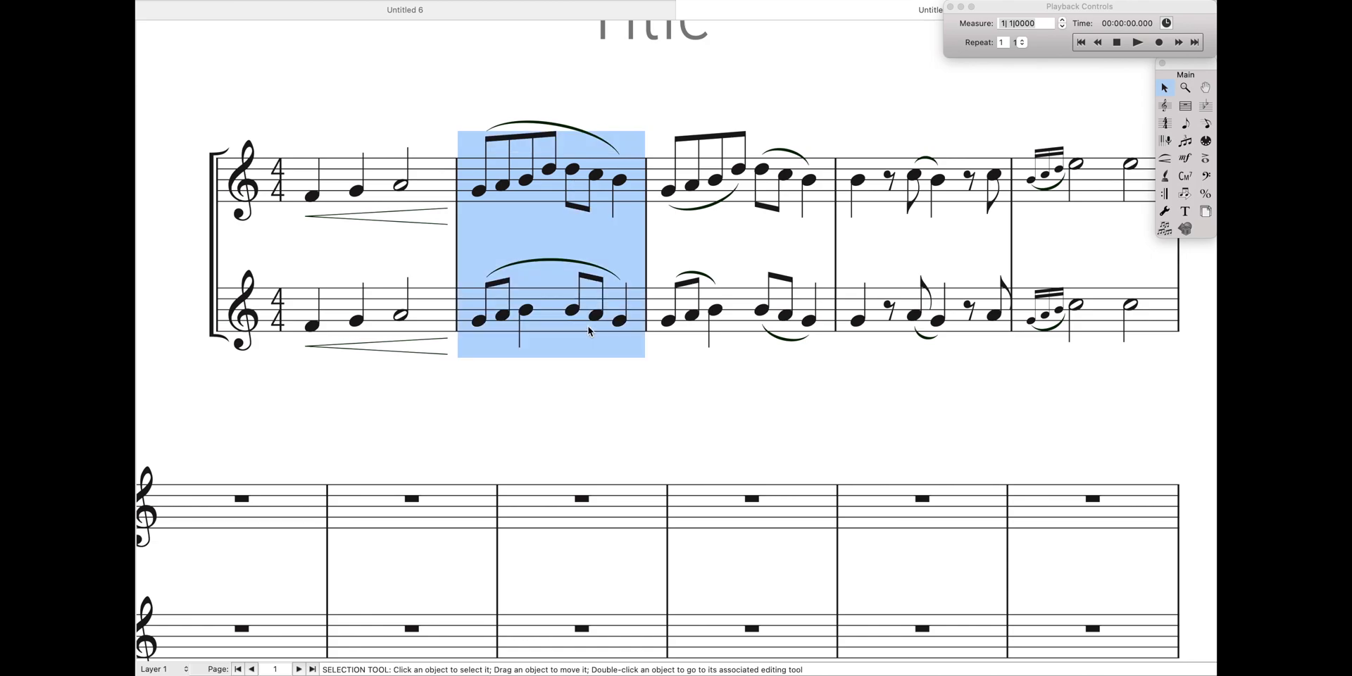
key(ctrl+alt+s)
key(s)
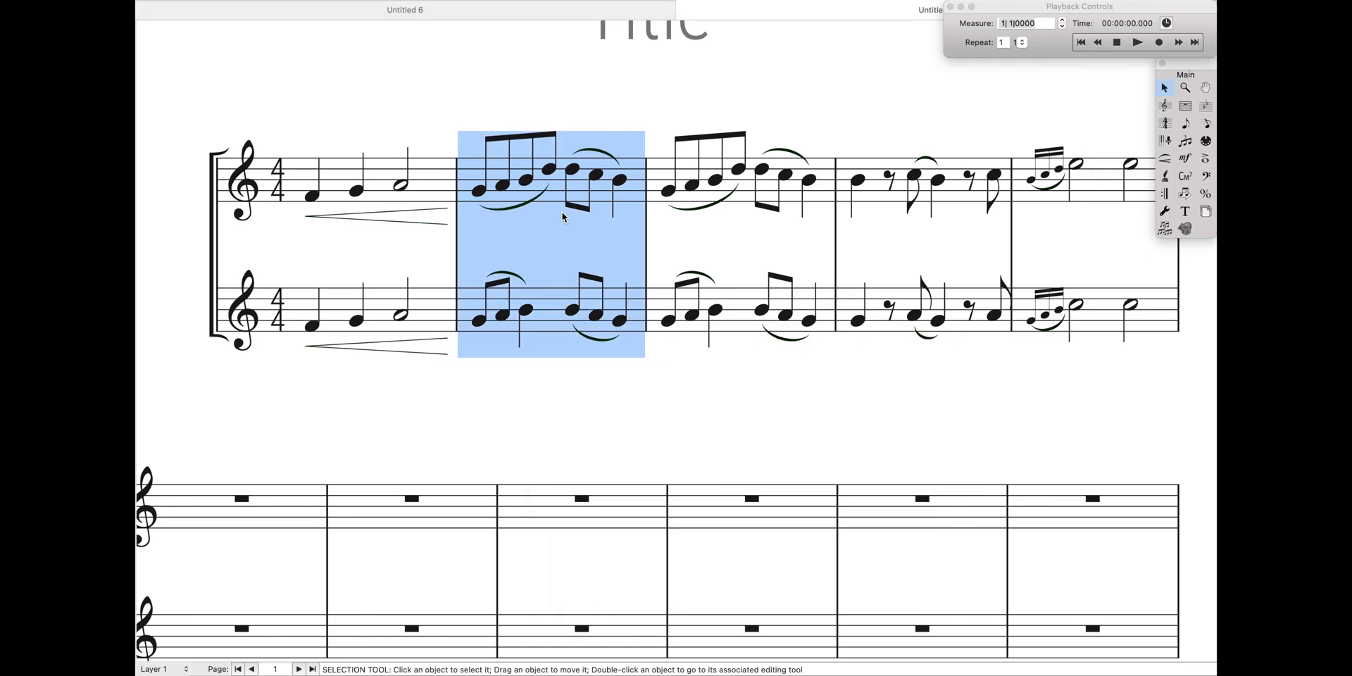